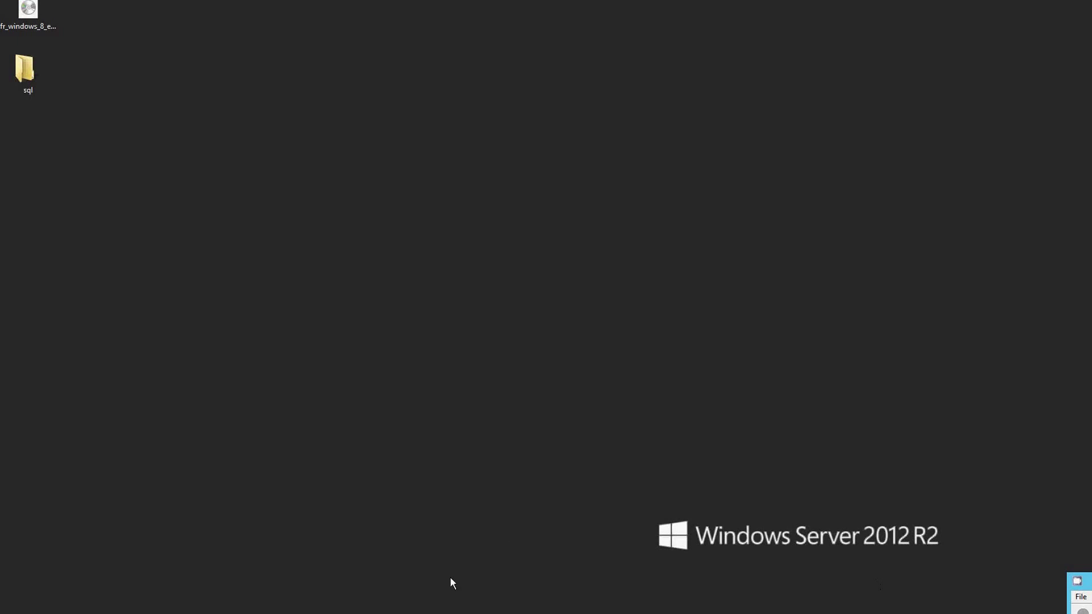
# Step: Switch to the Paint window containing the network diagram
pyautogui.click(446, 613)
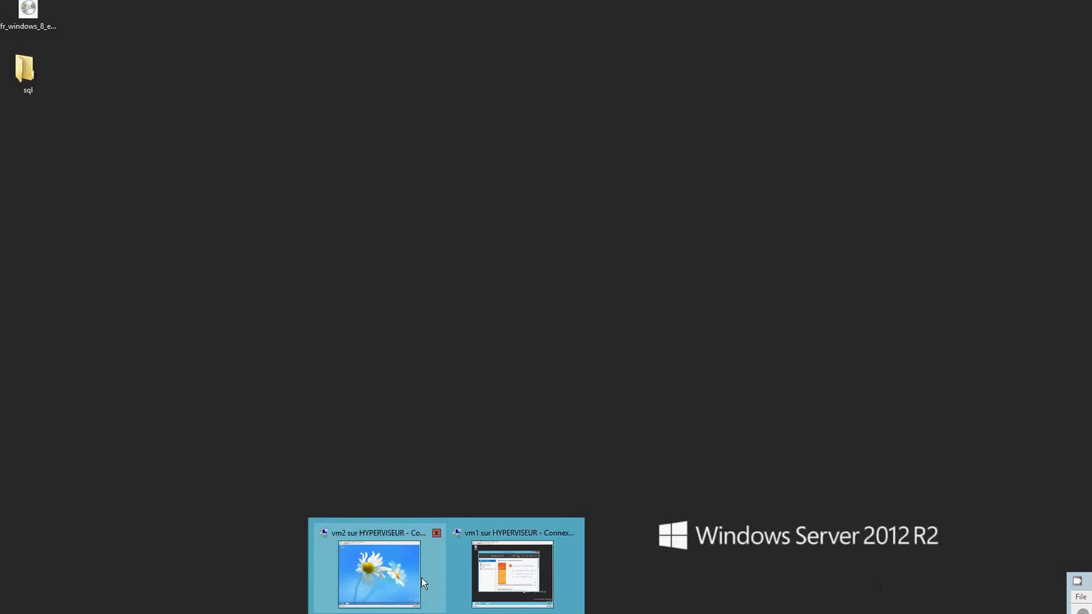
pyautogui.click(399, 561)
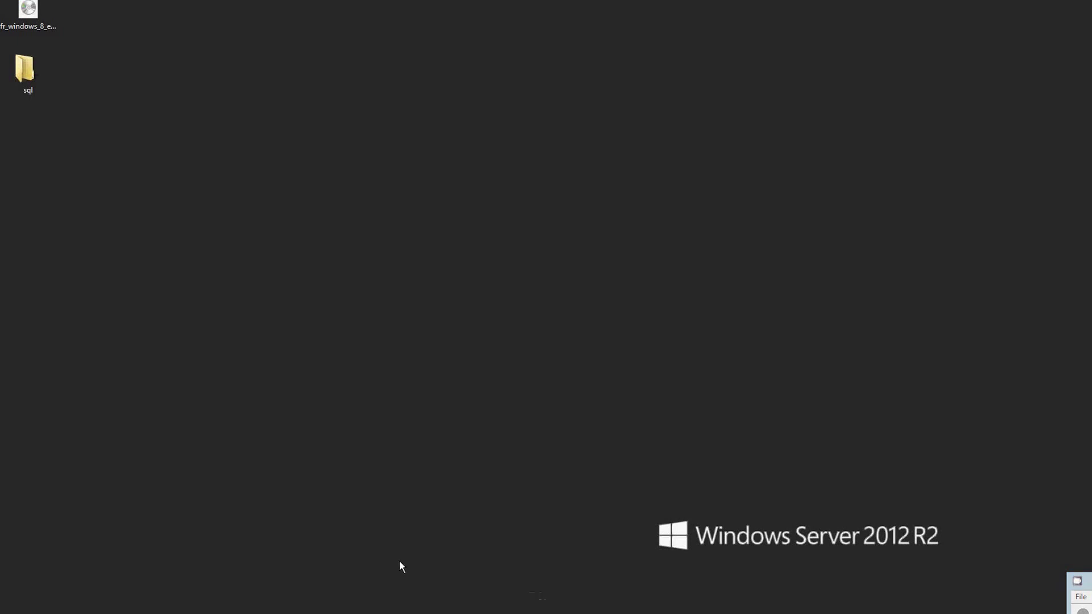
pyautogui.moveTo(446, 613)
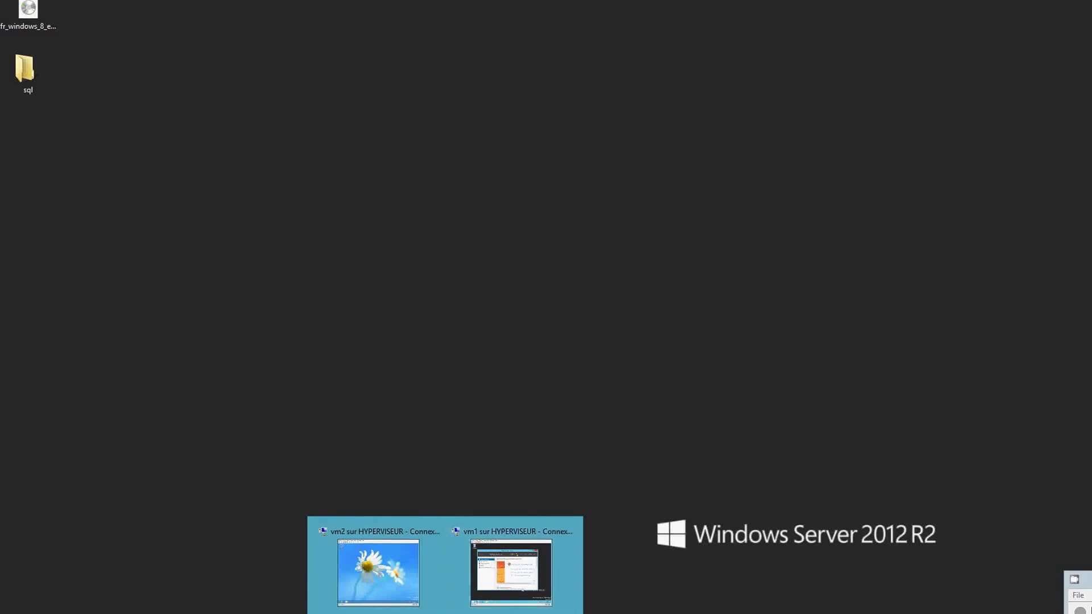
pyautogui.click(489, 613)
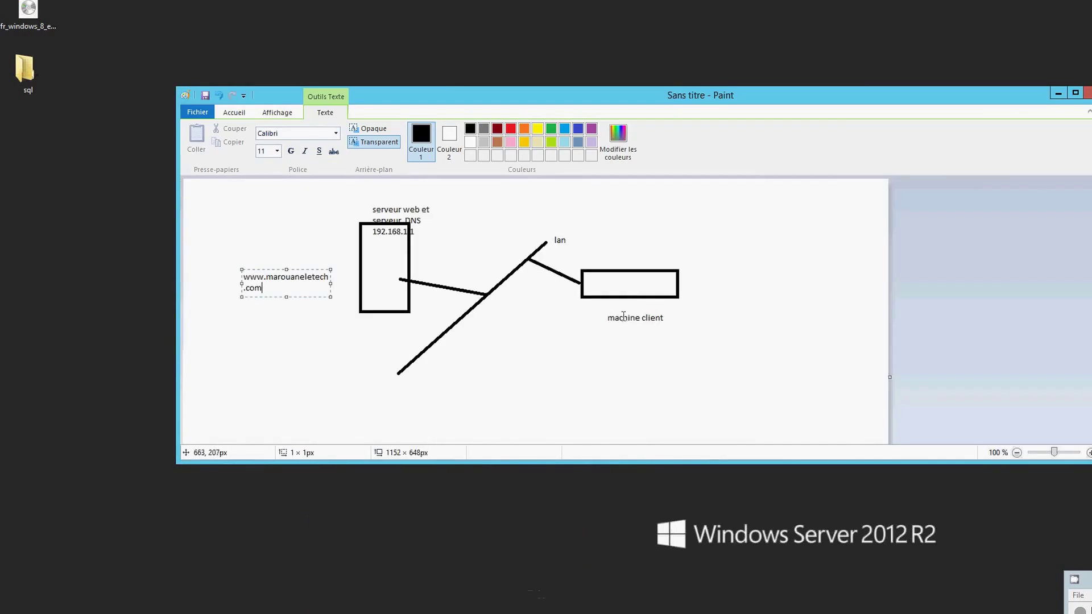
# Step: Add a short "v 2" text label on the upper edge of the client machine's rectangle
pyautogui.click(630, 288)
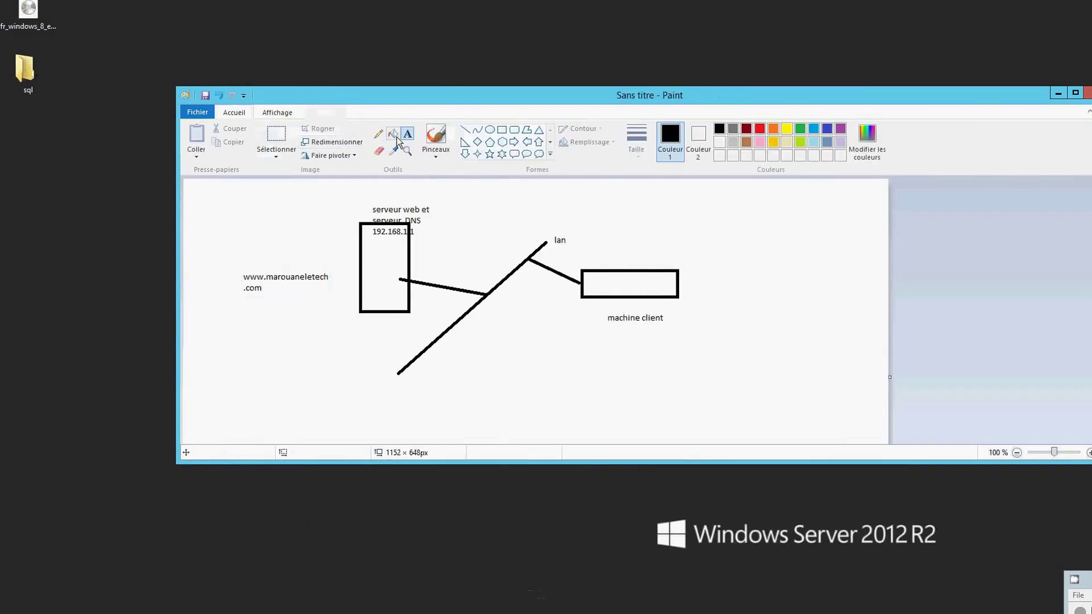
pyautogui.click(633, 263)
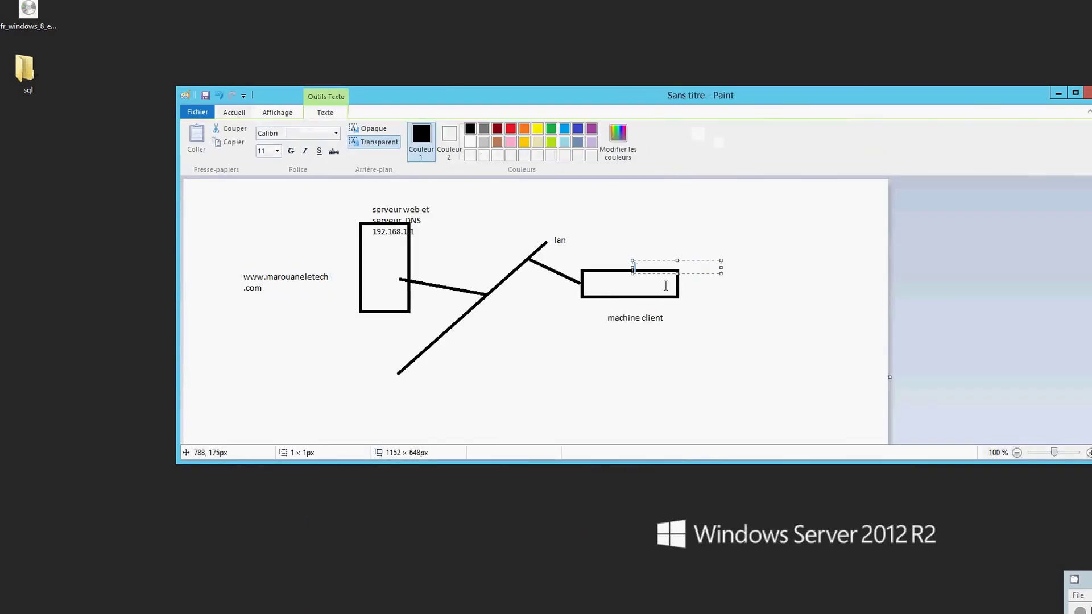
pyautogui.write('w2')
pyautogui.click(660, 245)
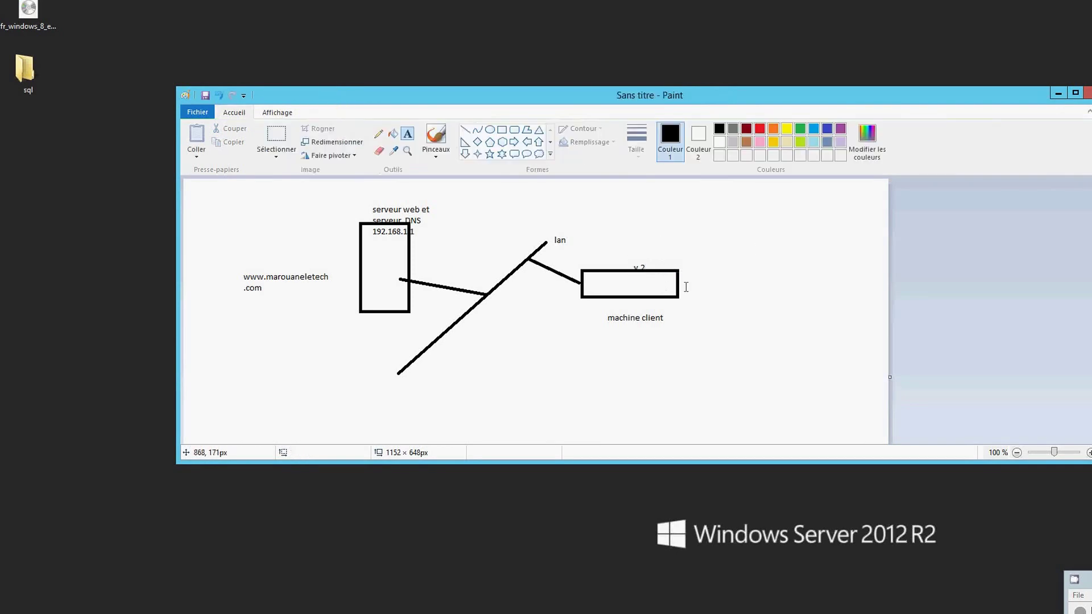
pyautogui.click(637, 264)
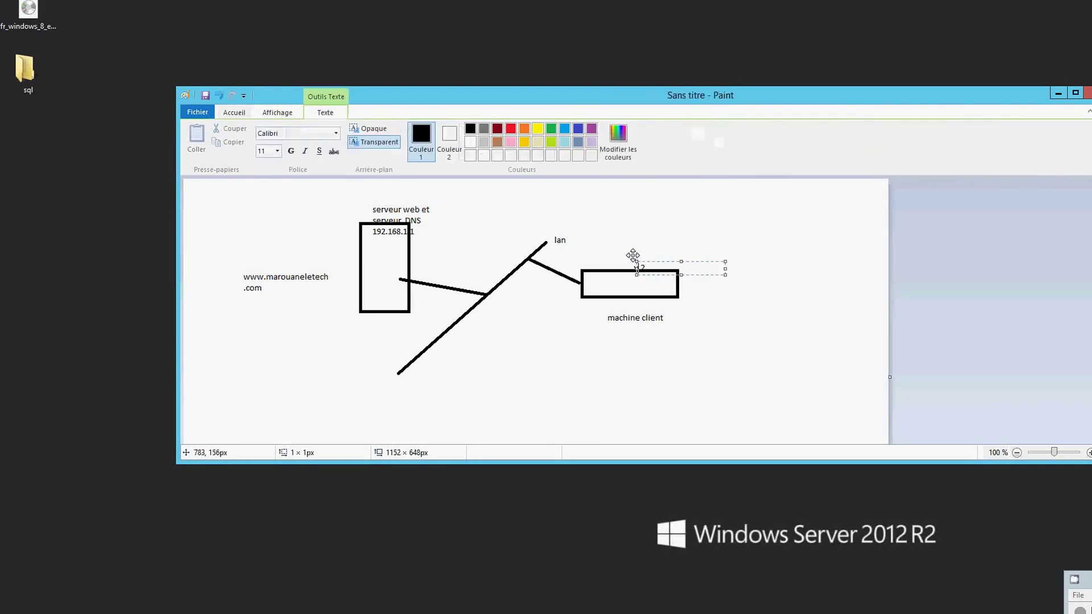
pyautogui.click(711, 296)
# Step: Add the text label "VM2" in the empty area just beside the client machine's rectangle
pyautogui.click(709, 290)
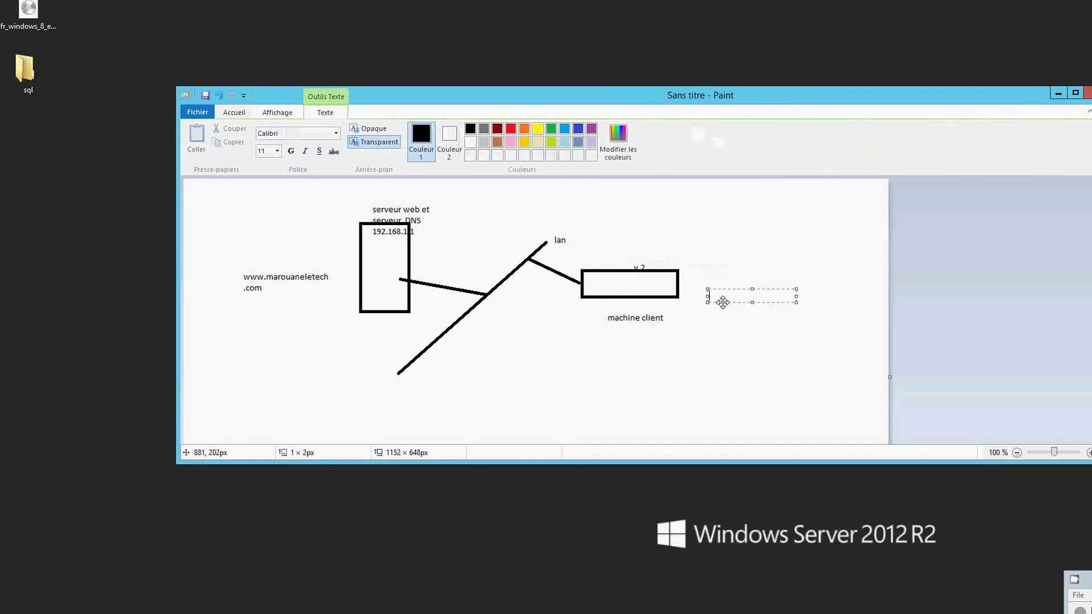
pyautogui.write('1v')
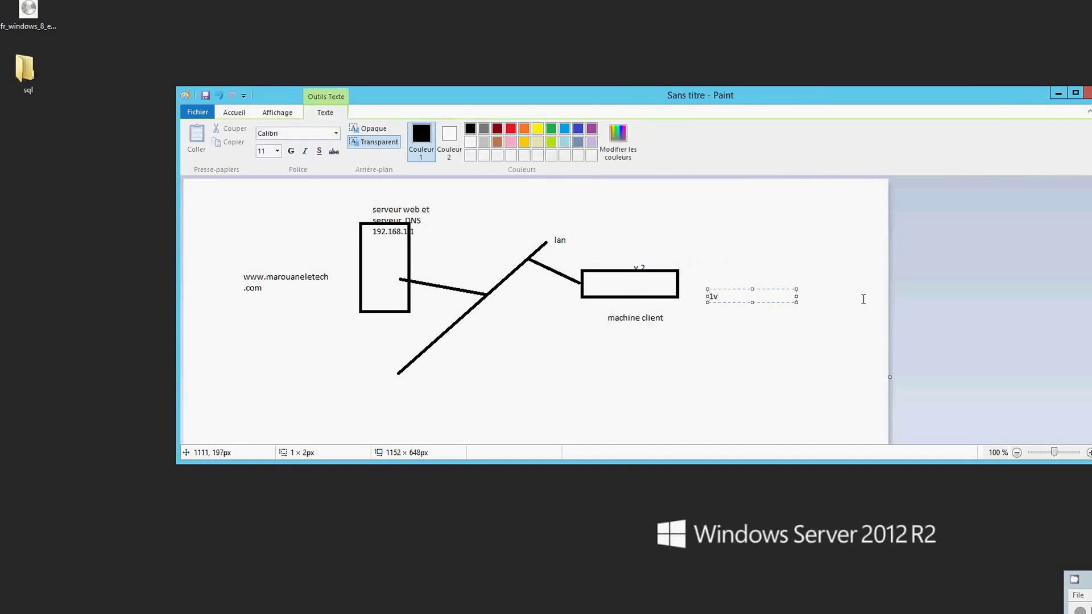
pyautogui.write('m')
pyautogui.press('BackSpace')
pyautogui.press('BackSpace')
pyautogui.write('VM')
pyautogui.click(660, 259)
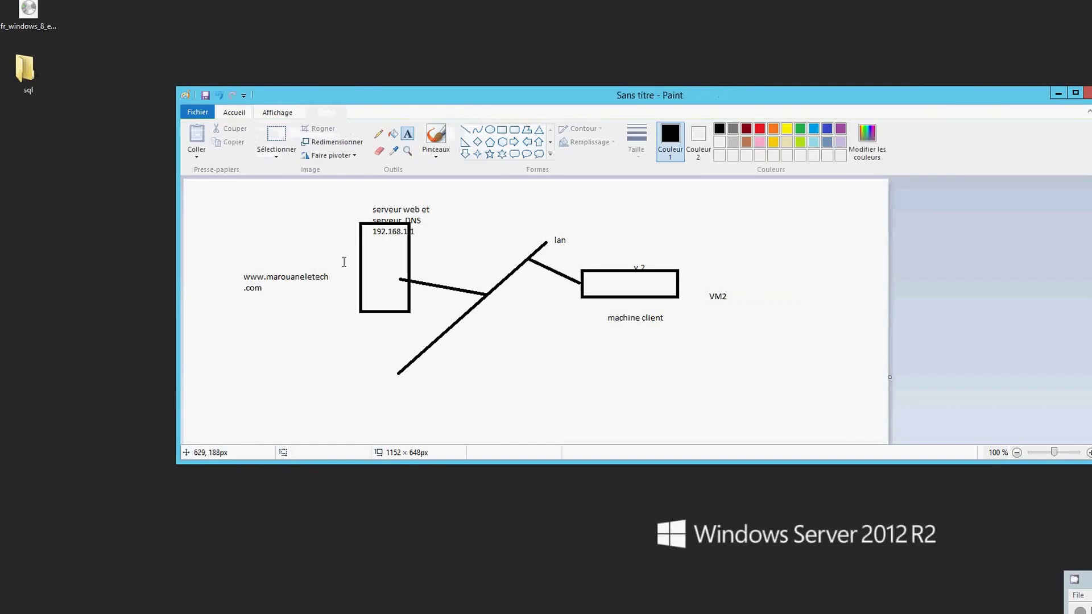
# Step: Add the text label "VM1" below the web and DNS server's rectangle
pyautogui.moveTo(350, 321); pyautogui.dragTo(438, 334)
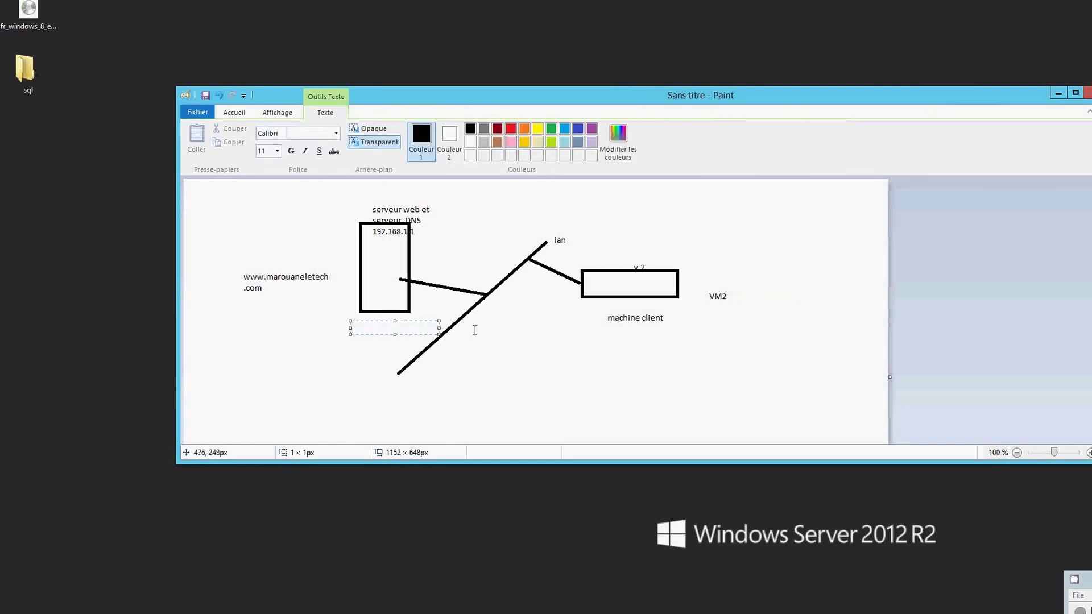
pyautogui.write('VM1')
pyautogui.click(656, 368)
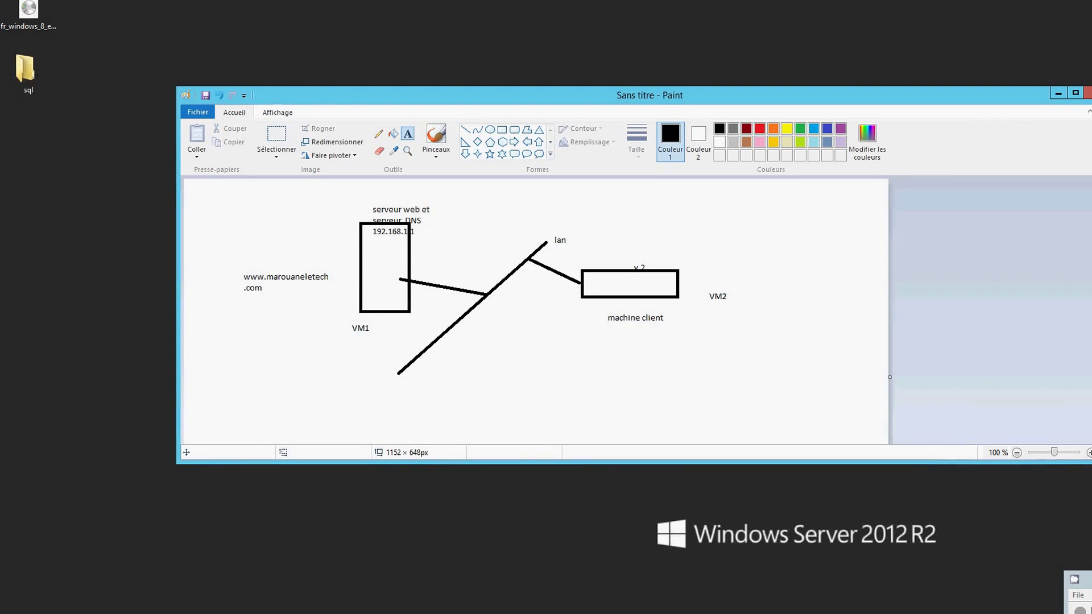
# Step: Switch to the vm1 virtual machine and start adding roles there, using a role-based installation on server vm1
pyautogui.click(446, 612)
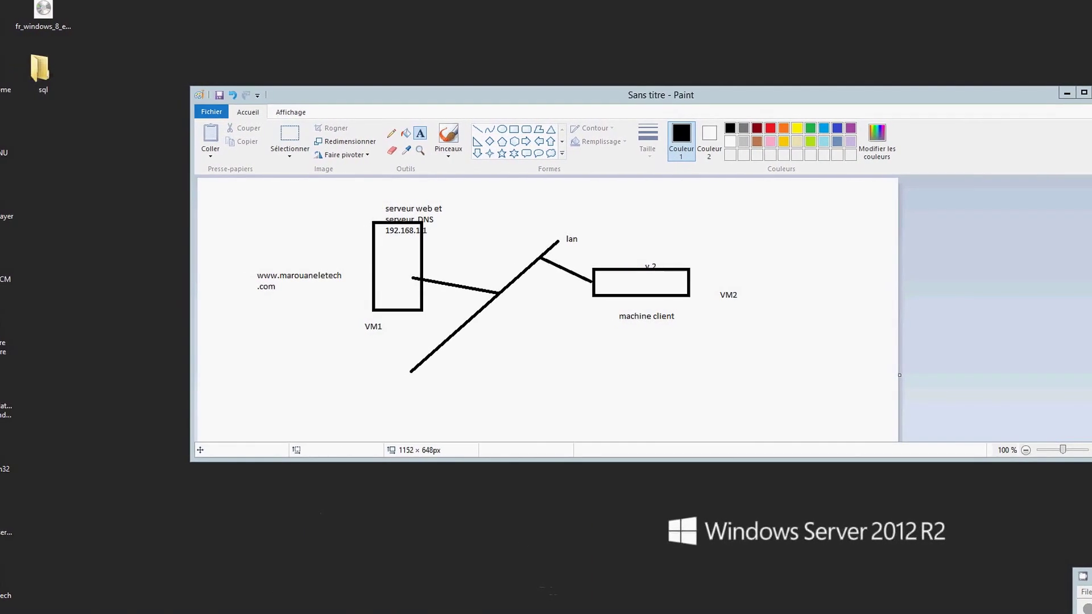
pyautogui.click(409, 554)
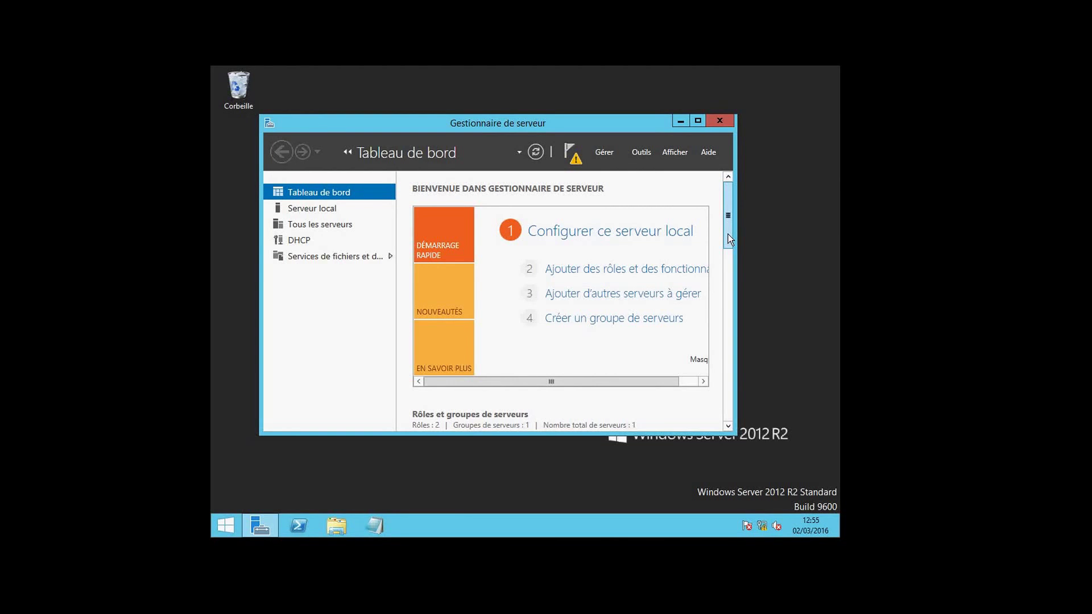
pyautogui.click(605, 153)
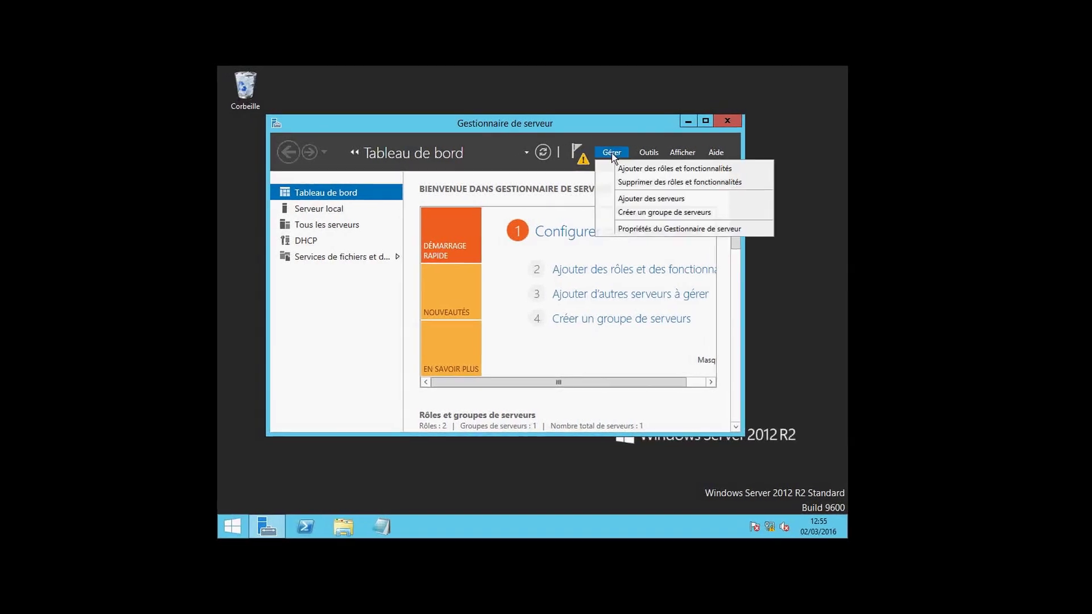
pyautogui.click(655, 170)
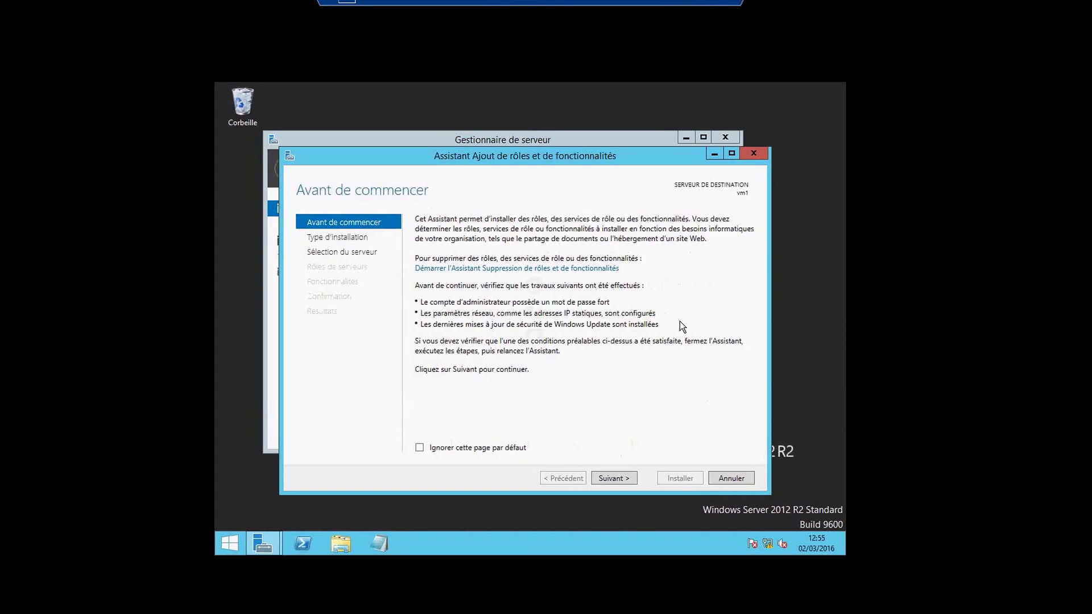
pyautogui.click(629, 479)
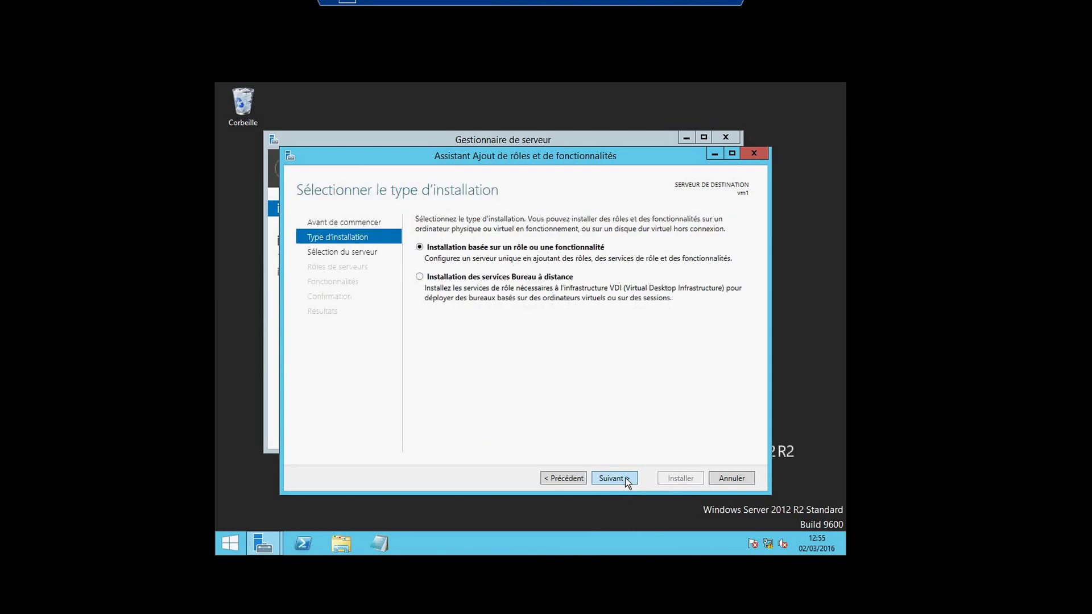
pyautogui.click(625, 477)
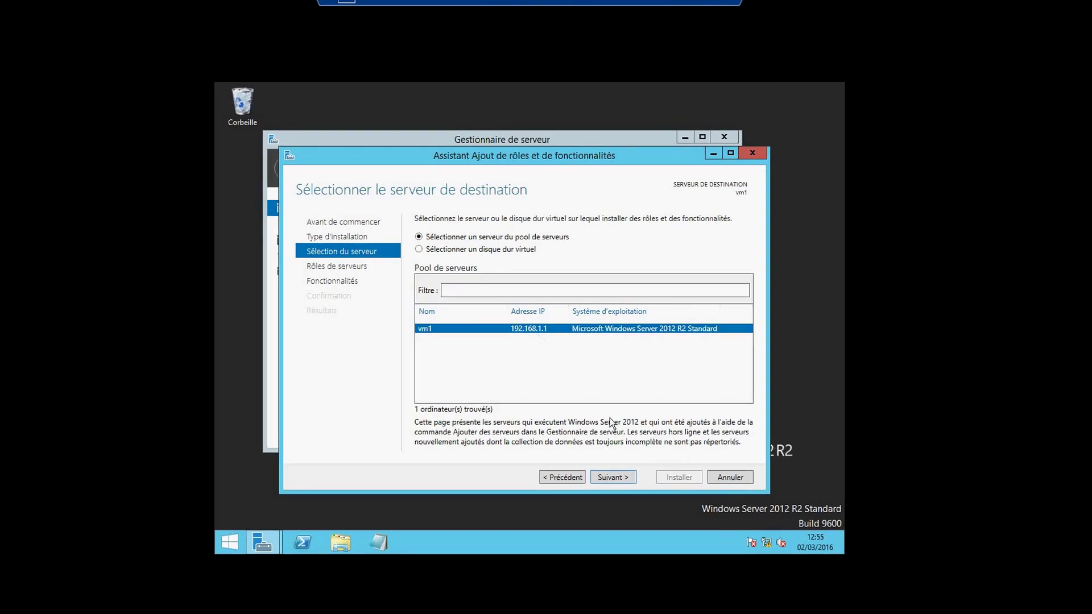
pyautogui.click(622, 479)
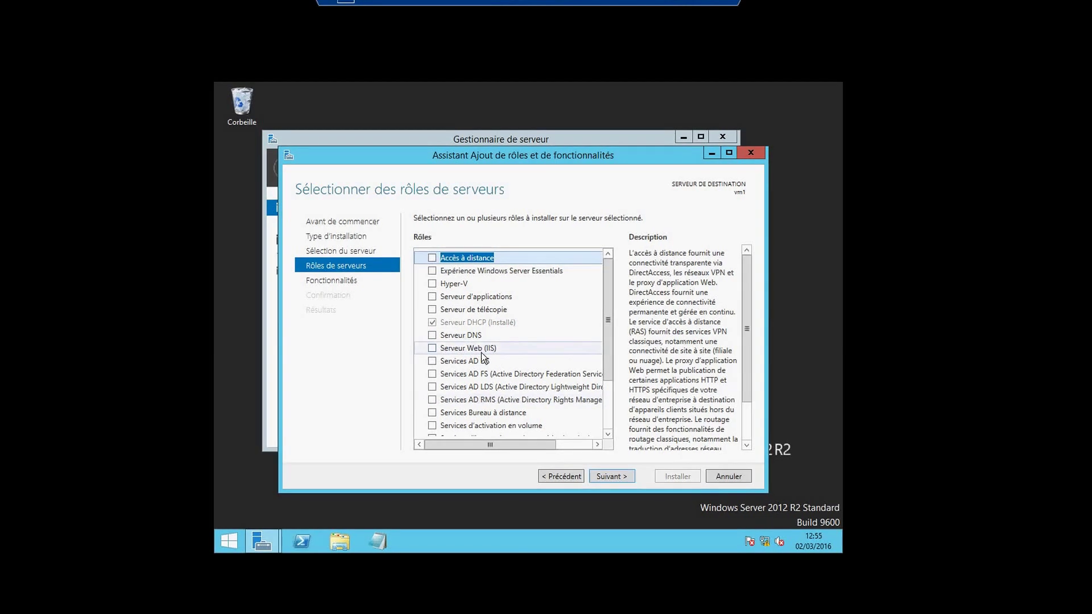
# Step: Install the Serveur Web (IIS) role with its management tools and default role services, then close the wizard
pyautogui.click(433, 349)
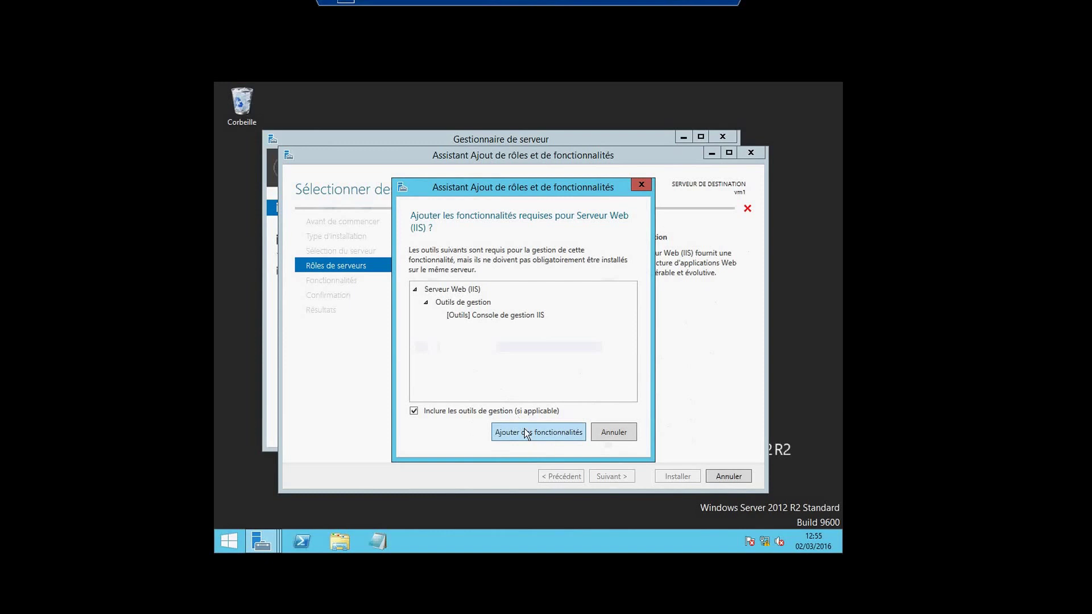
pyautogui.click(524, 431)
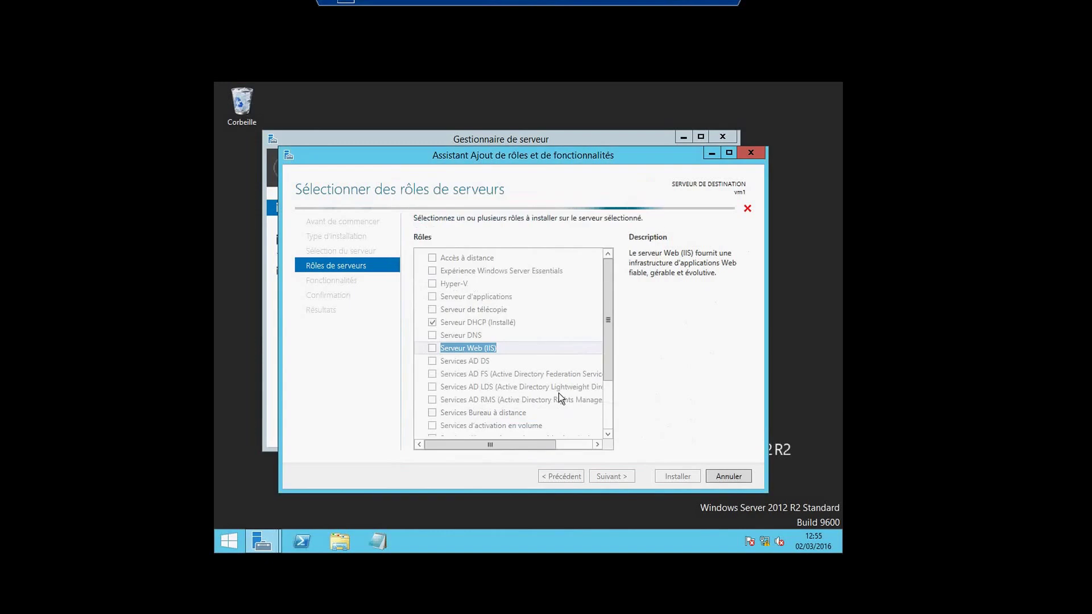
pyautogui.click(627, 478)
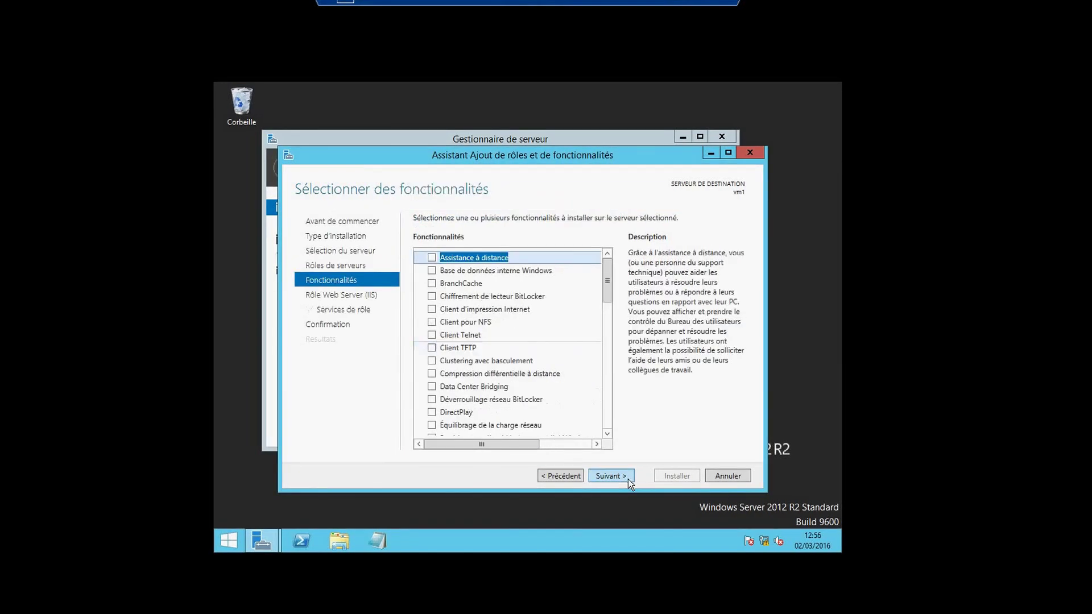
pyautogui.click(617, 479)
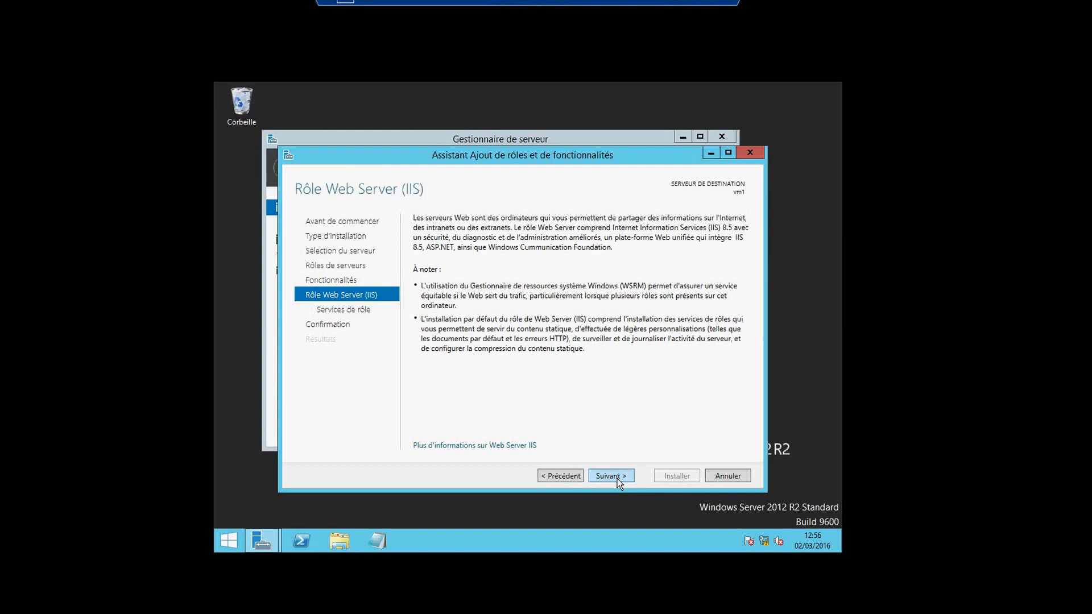
pyautogui.click(616, 479)
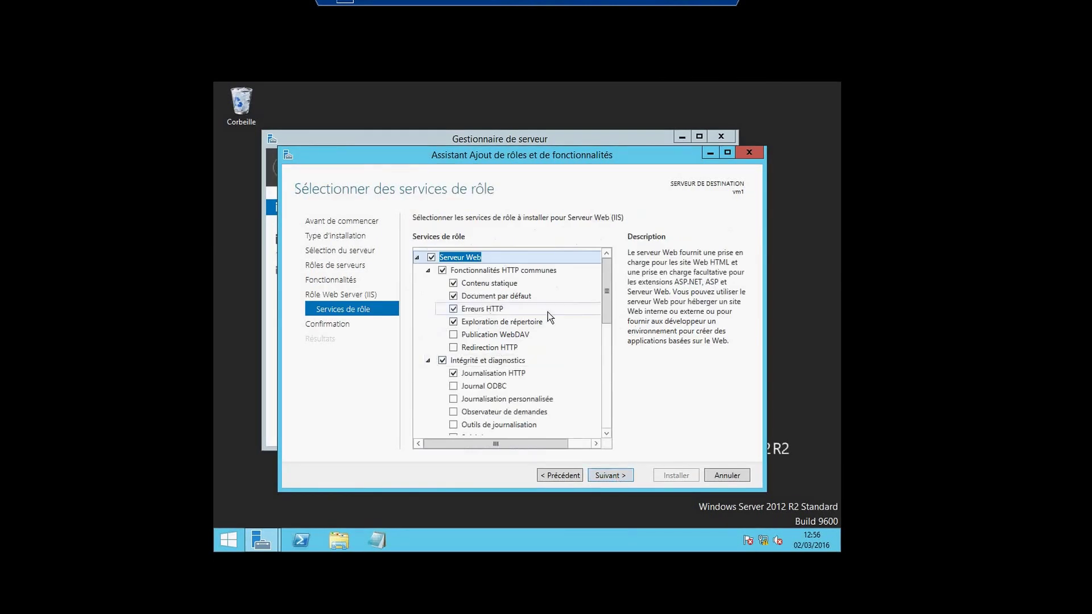
pyautogui.click(620, 476)
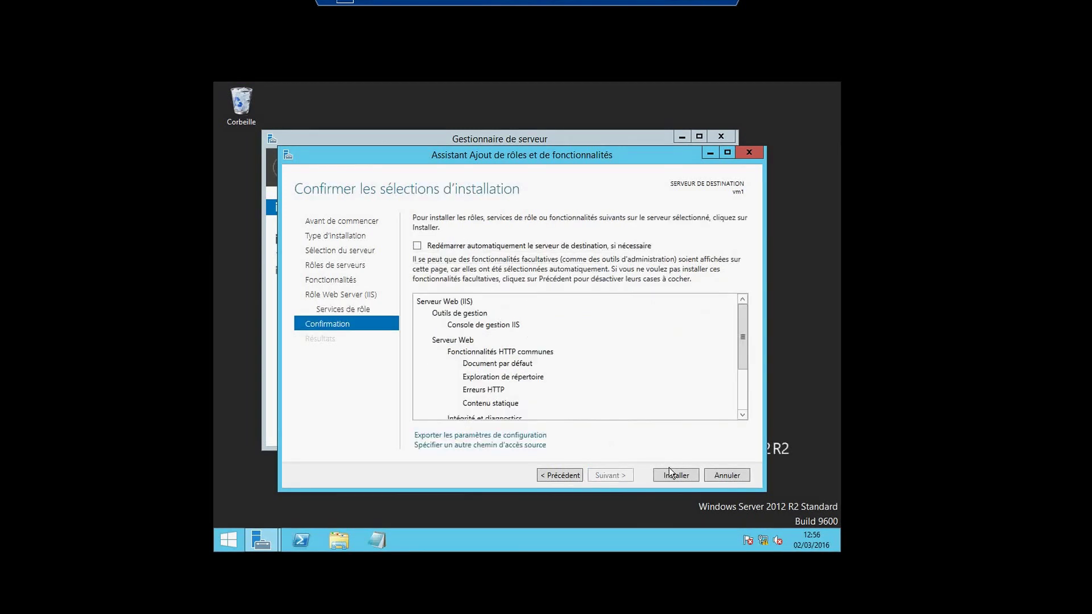
pyautogui.click(676, 476)
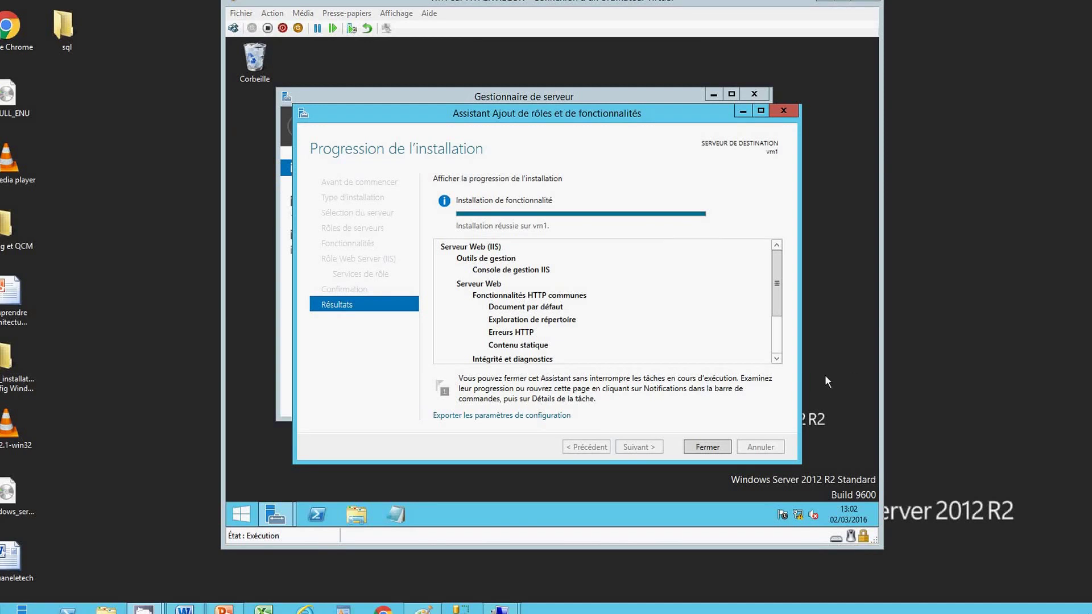
pyautogui.click(716, 448)
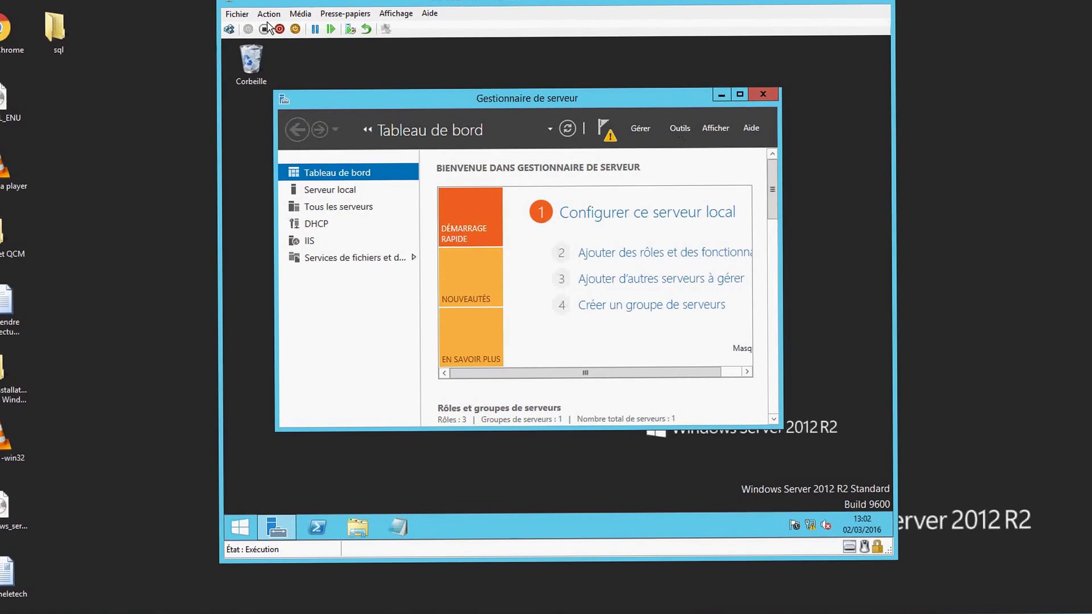
# Step: Show the virtual machine full screen and open the Internet Information Services (IIS) manager in a maximized window
pyautogui.click(397, 14)
pyautogui.click(340, 33)
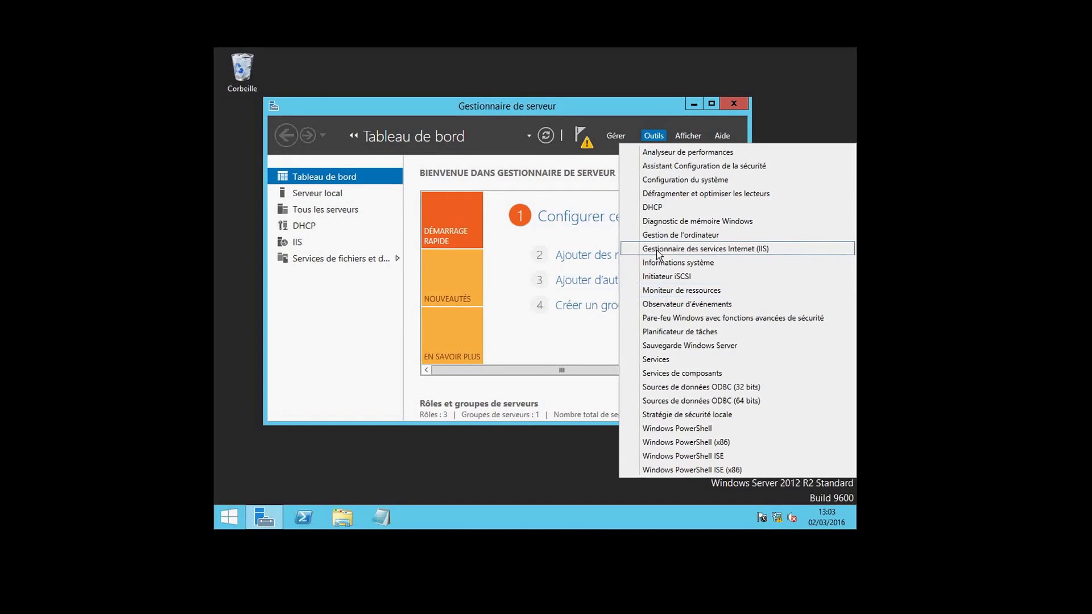
pyautogui.click(745, 256)
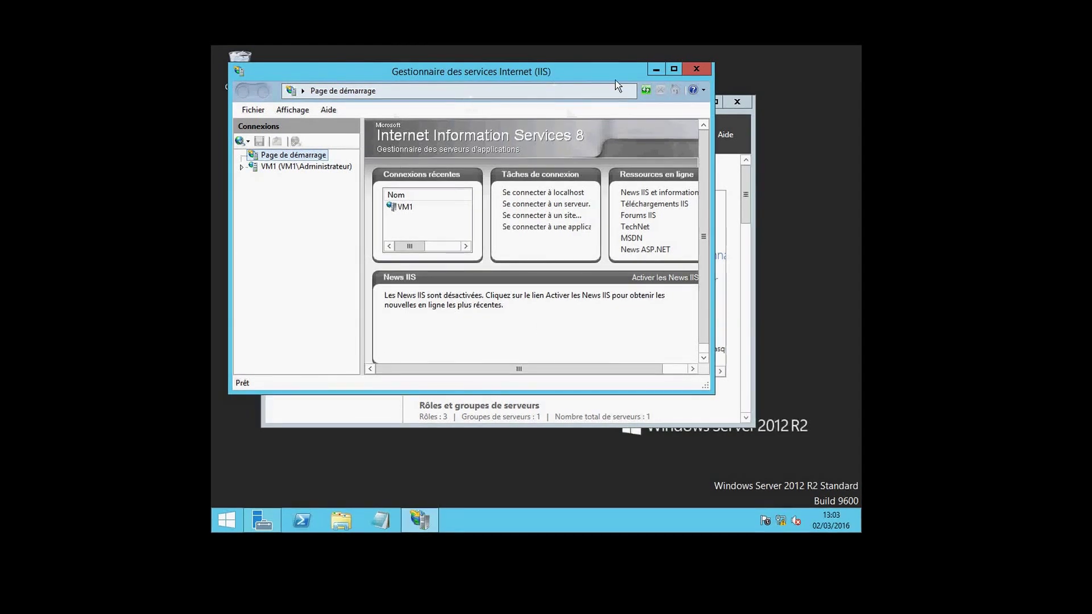
pyautogui.click(673, 69)
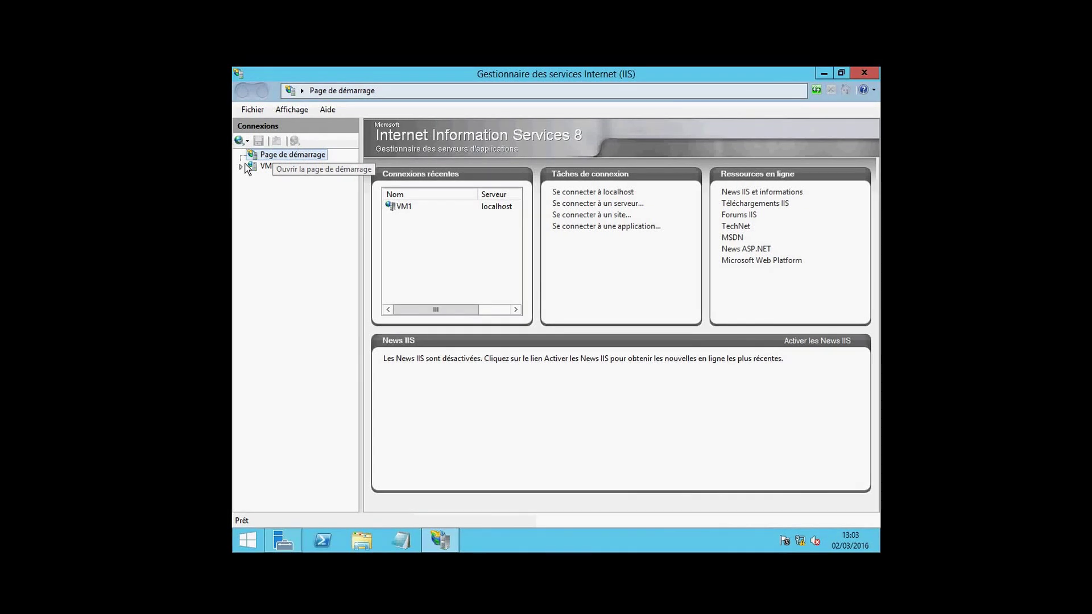
# Step: Decline the Web Platform offer for server VM1 and browse its Default Web Site on *:80 (http)
pyautogui.click(284, 167)
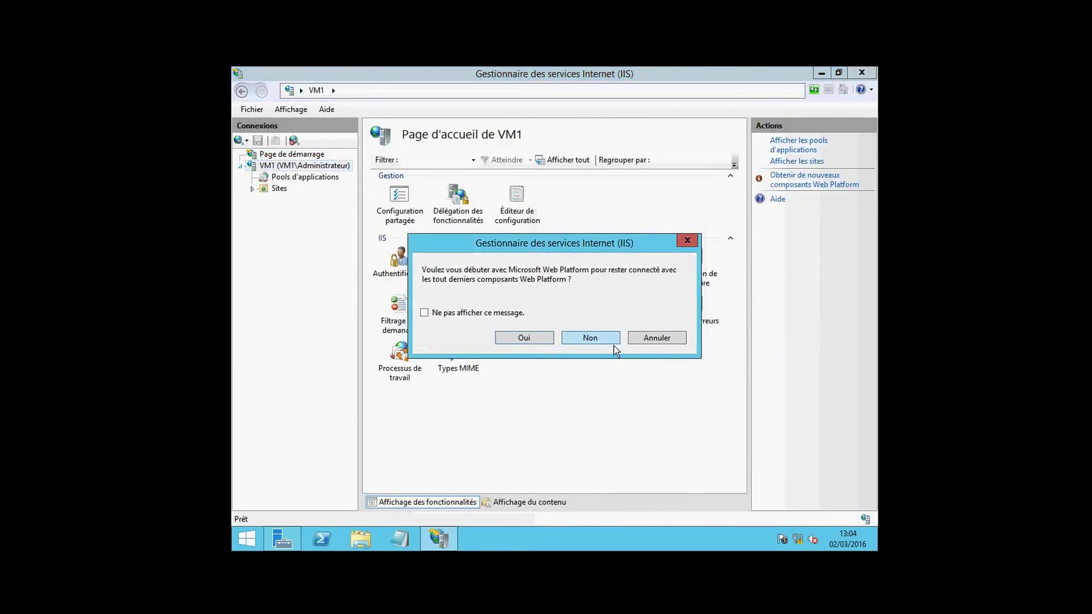
pyautogui.click(591, 338)
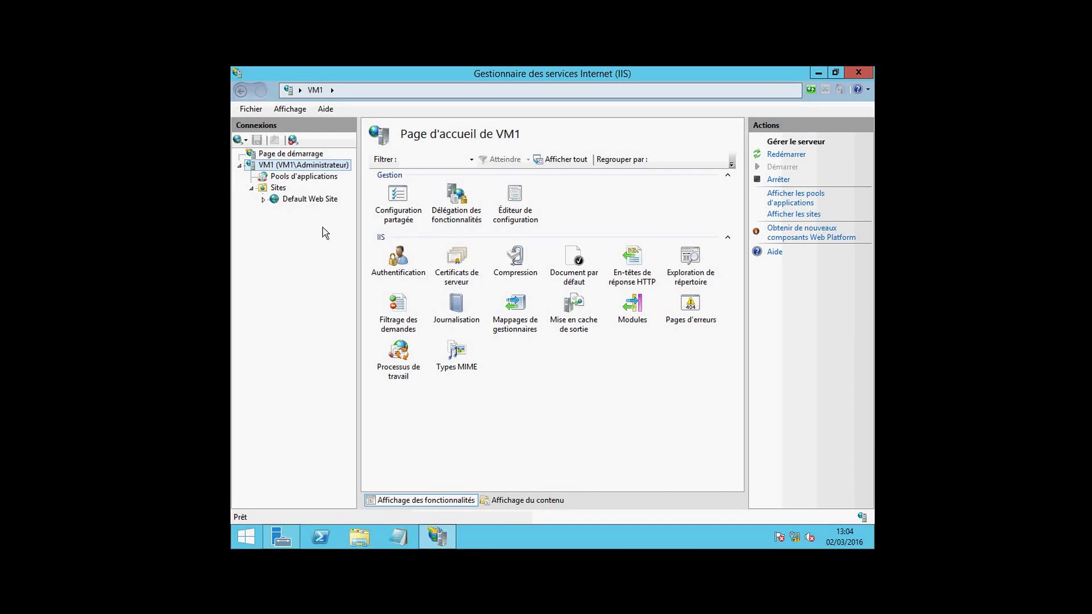
pyautogui.click(288, 200)
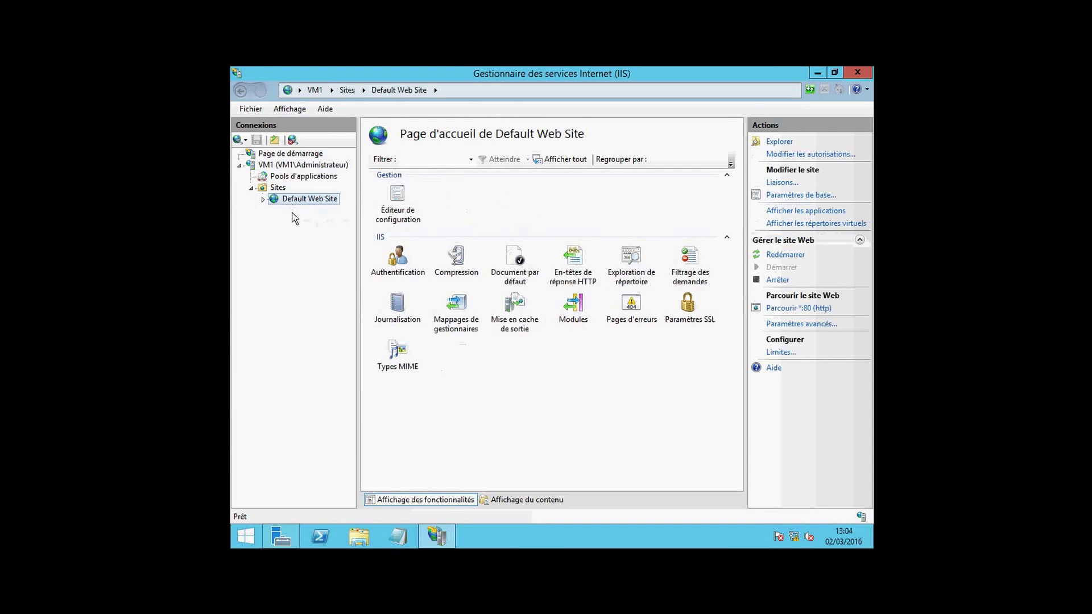
pyautogui.click(791, 309)
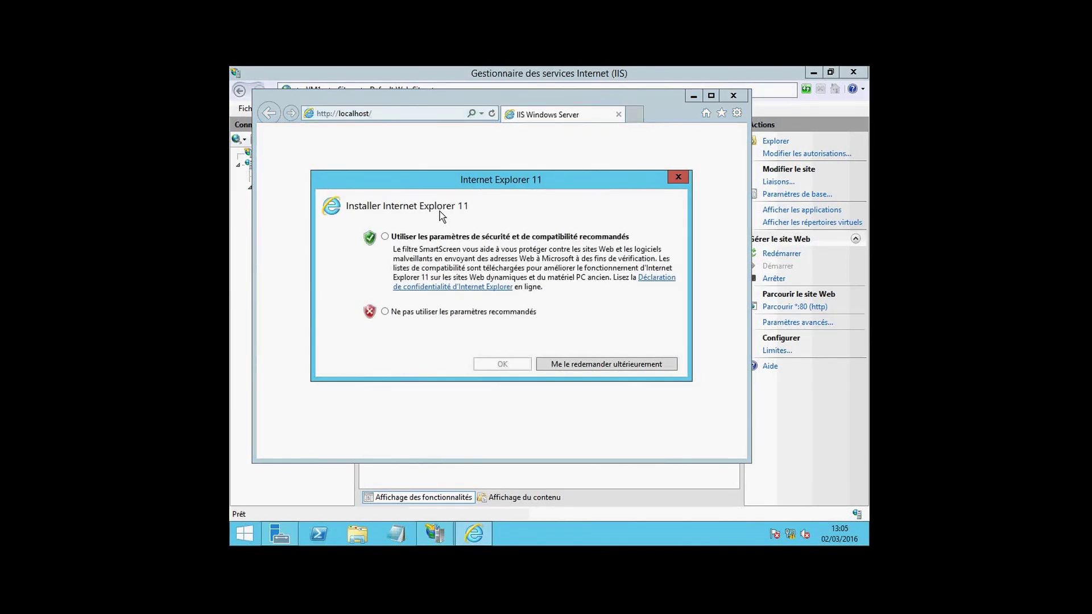
# Step: Postpone the Internet Explorer 11 setup, view the IIS welcome page, and close the browser and the IIS manager
pyautogui.click(593, 359)
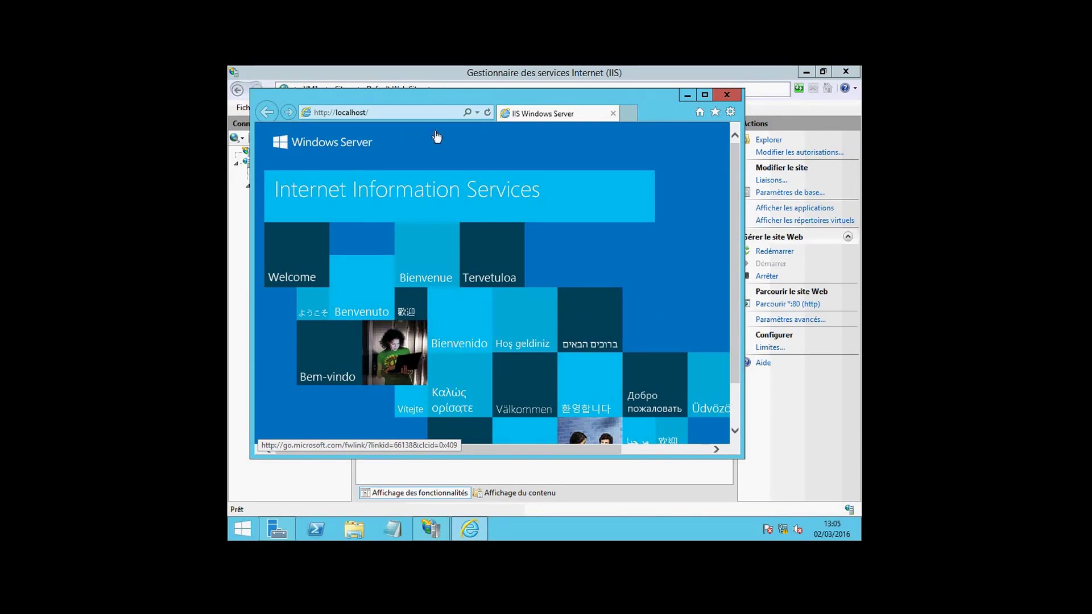
pyautogui.click(725, 97)
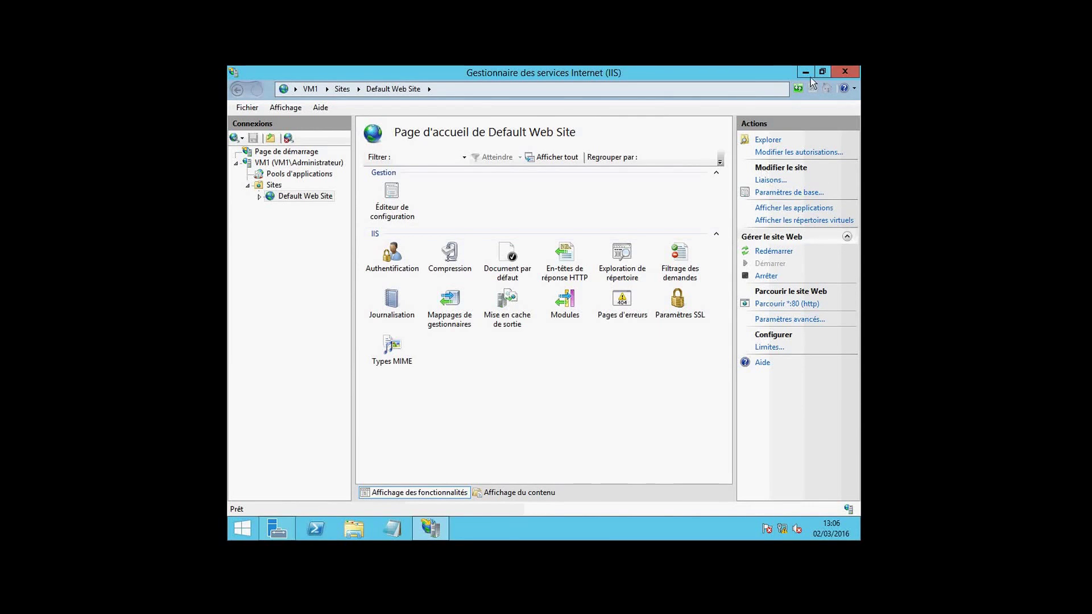
pyautogui.click(844, 72)
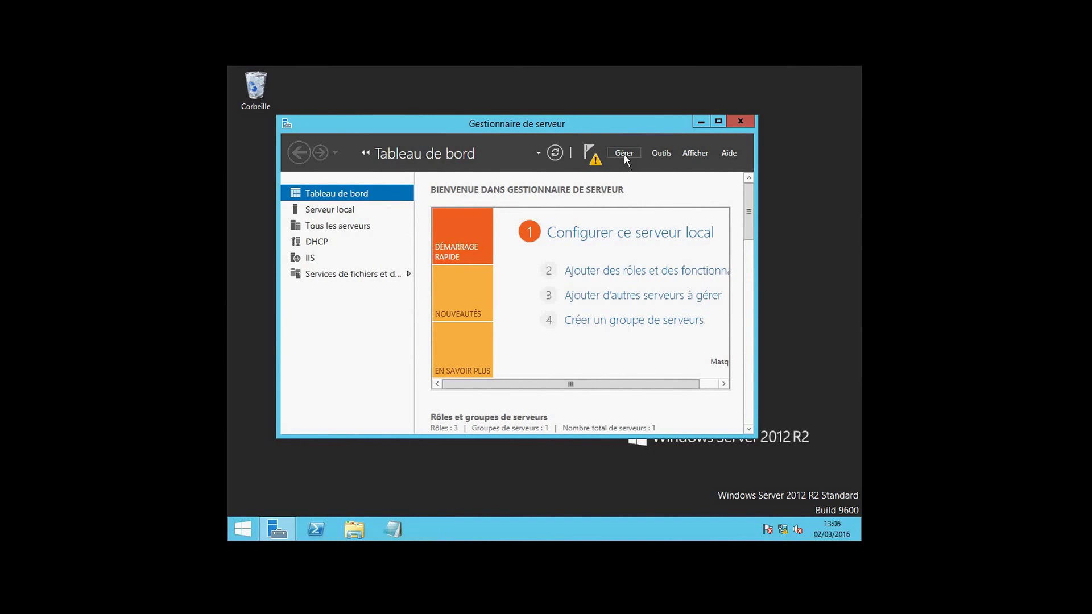
# Step: Start adding roles and features on server vm1, using a role-based or feature-based installation
pyautogui.click(624, 154)
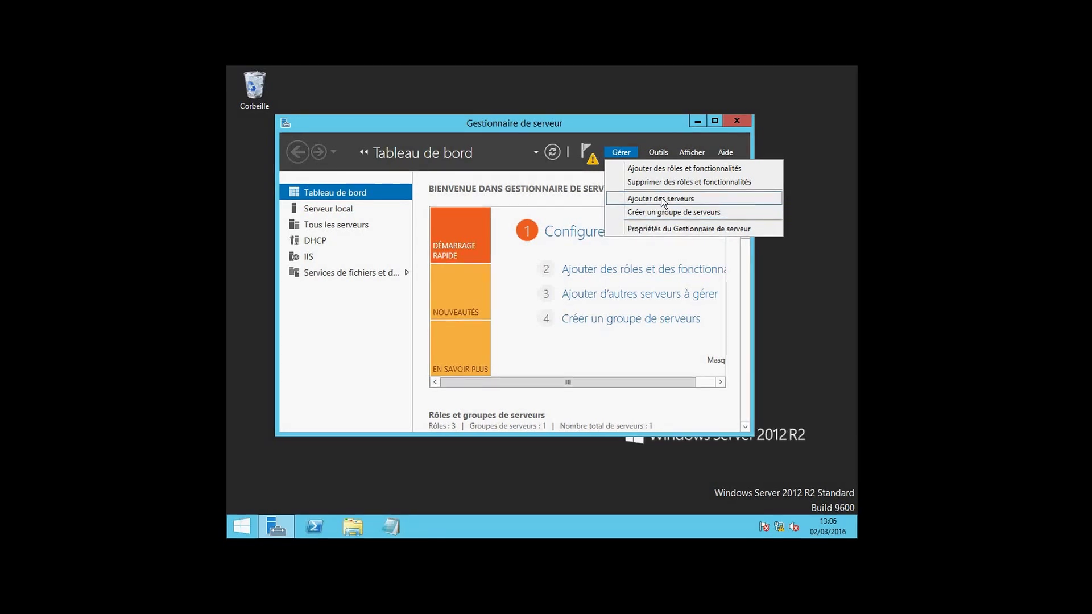
pyautogui.click(631, 169)
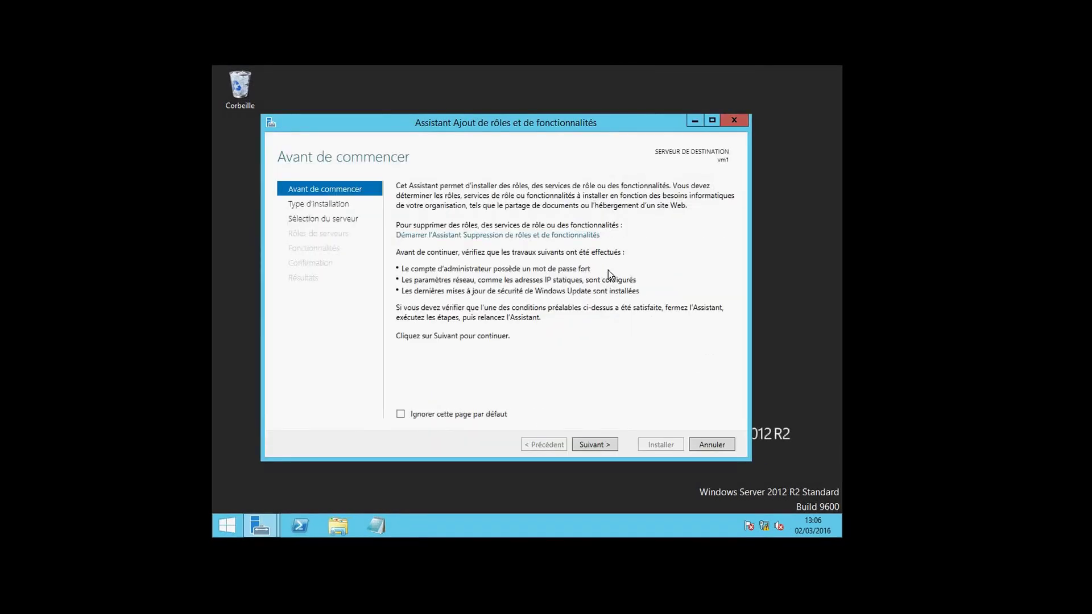
pyautogui.click(592, 444)
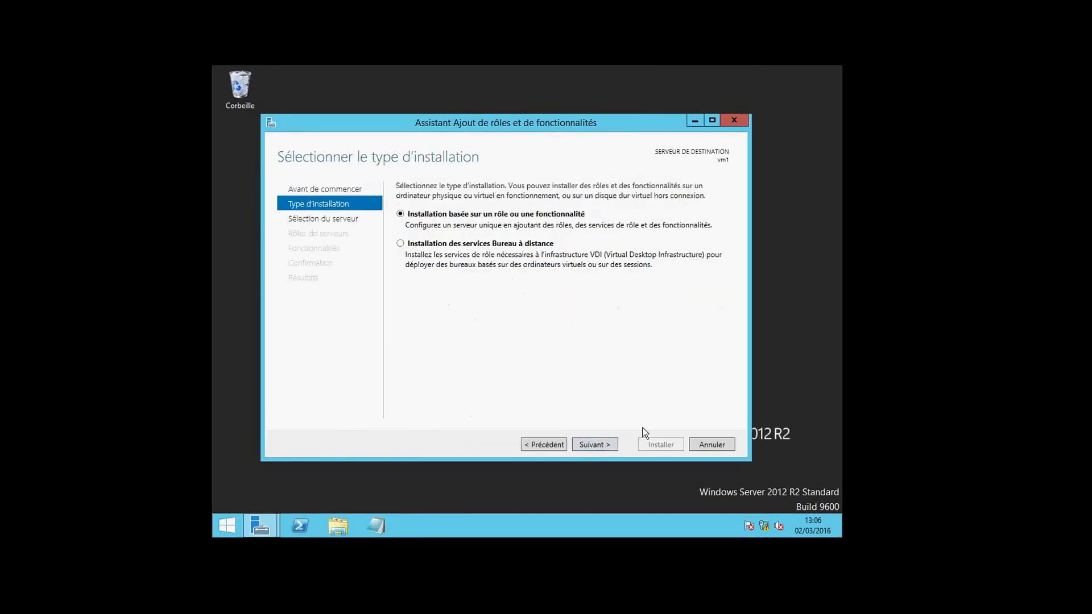
pyautogui.click(594, 444)
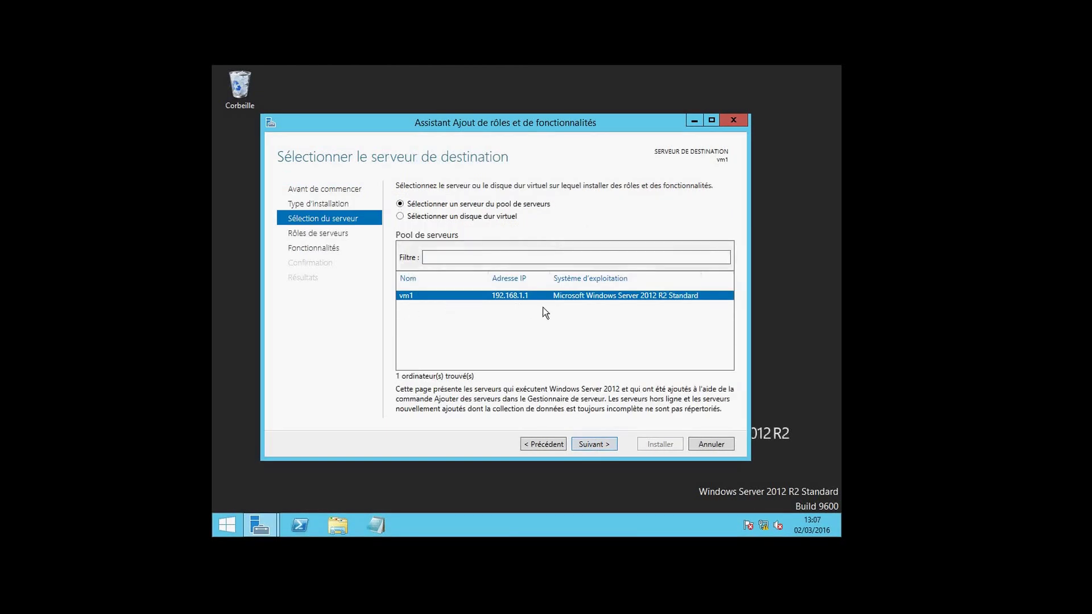
pyautogui.click(583, 445)
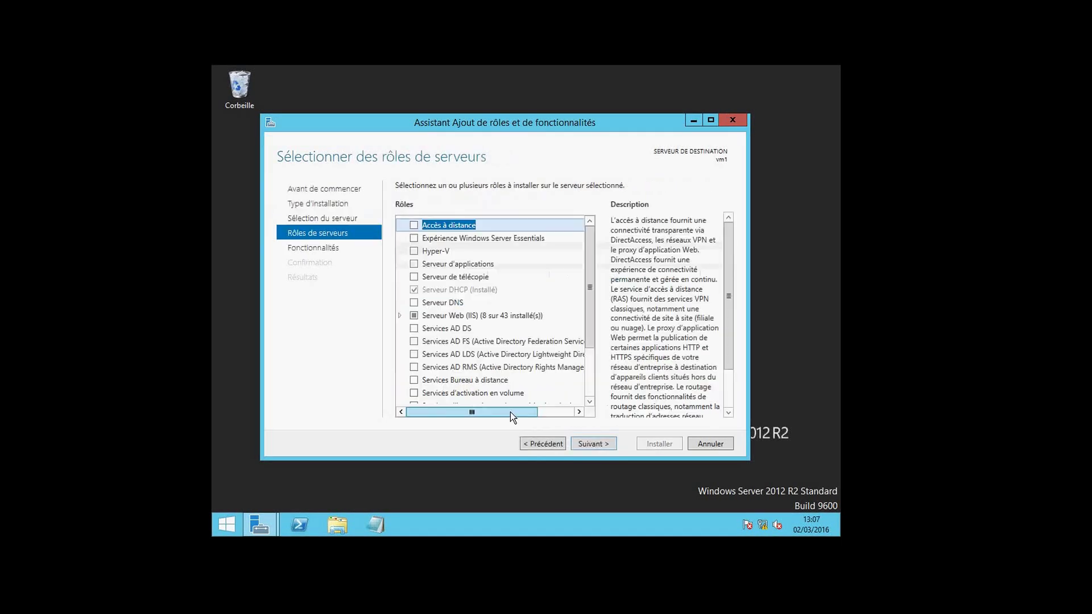
# Step: Install the Serveur DNS role with its management tools, then close the wizard
pyautogui.click(414, 305)
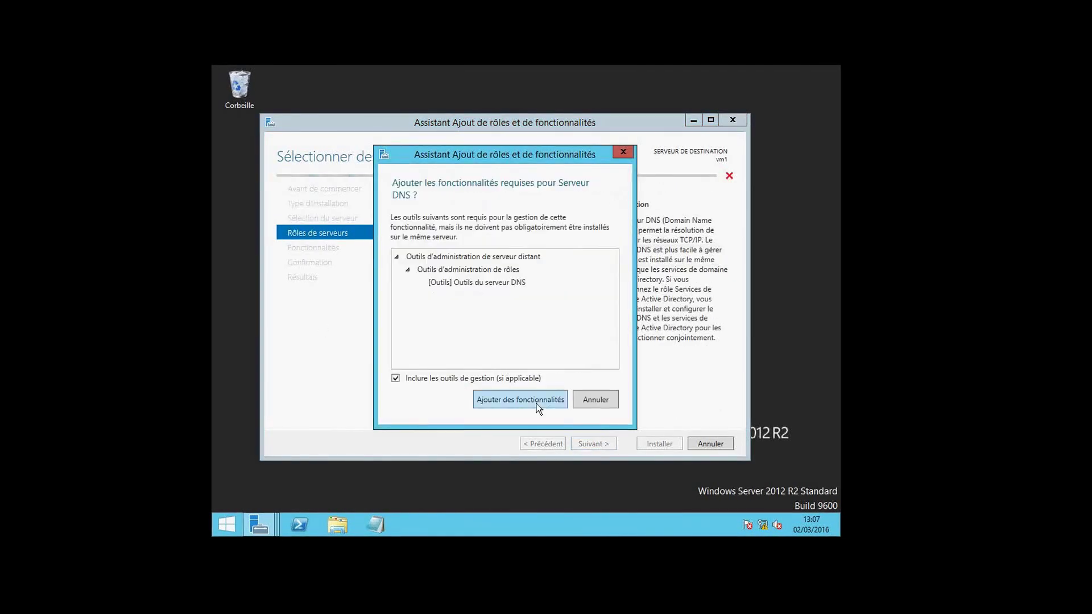
pyautogui.click(537, 401)
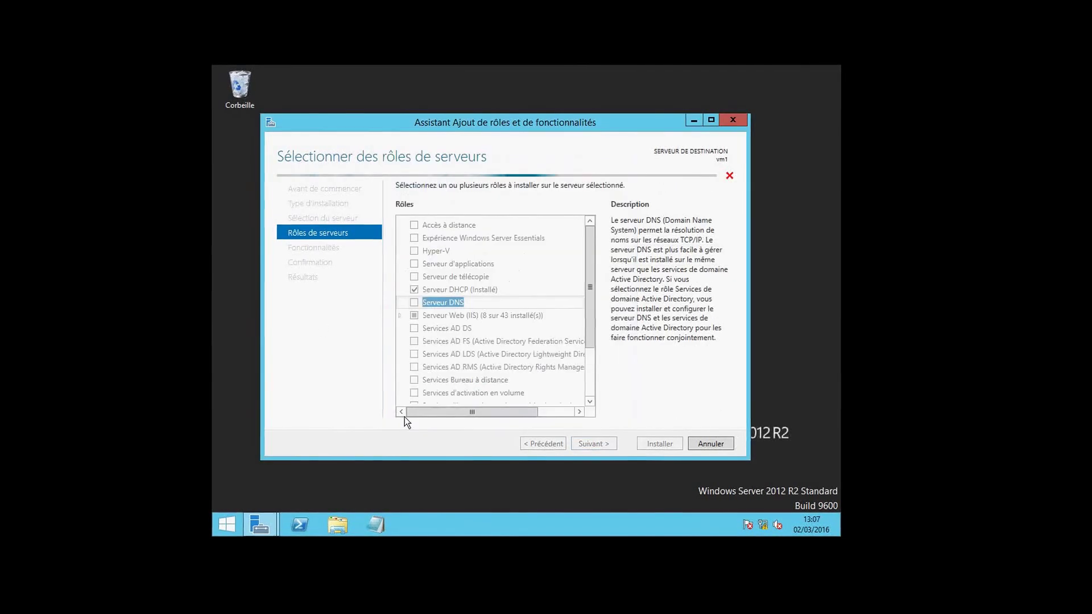
pyautogui.click(605, 445)
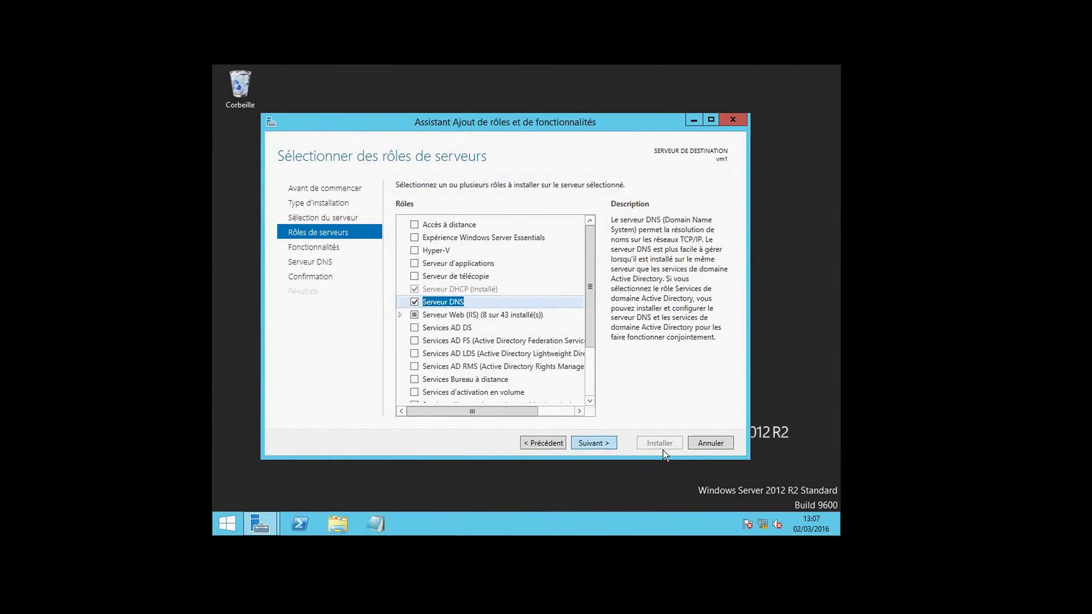
pyautogui.click(596, 441)
pyautogui.click(607, 445)
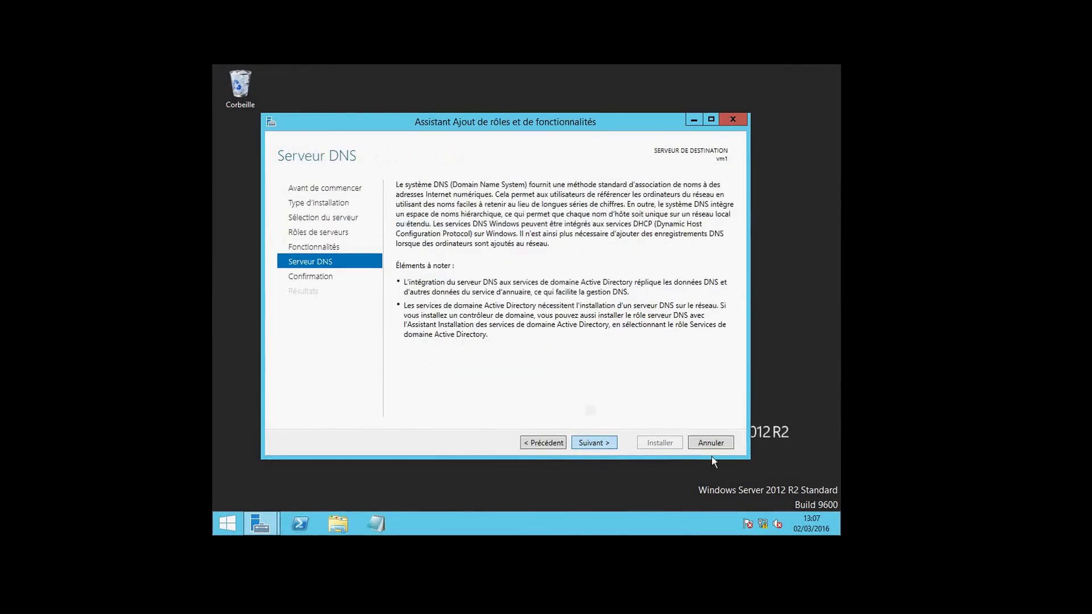
pyautogui.click(671, 448)
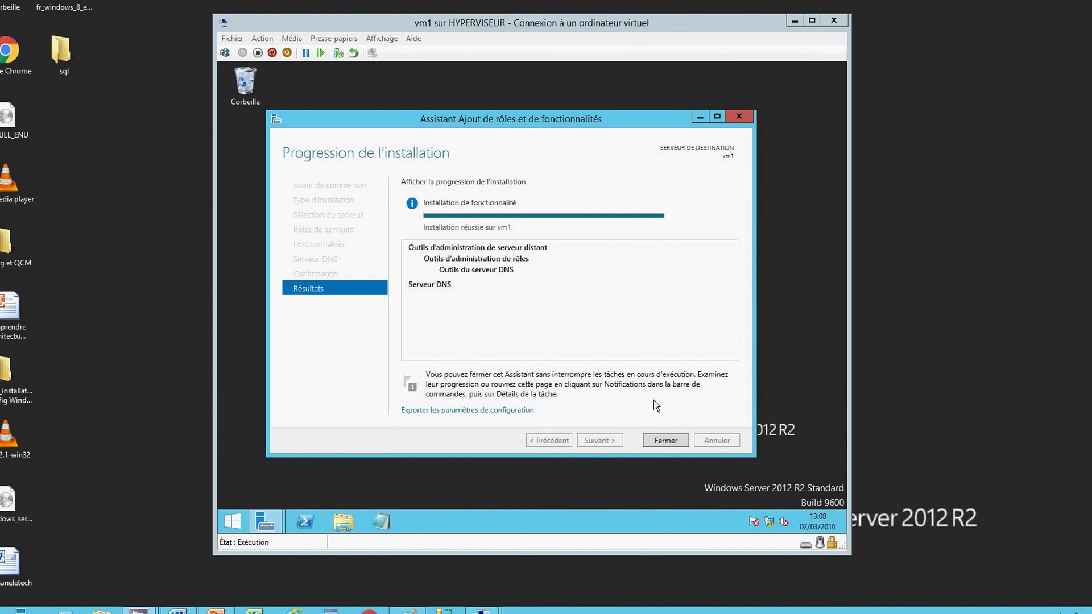
pyautogui.click(659, 441)
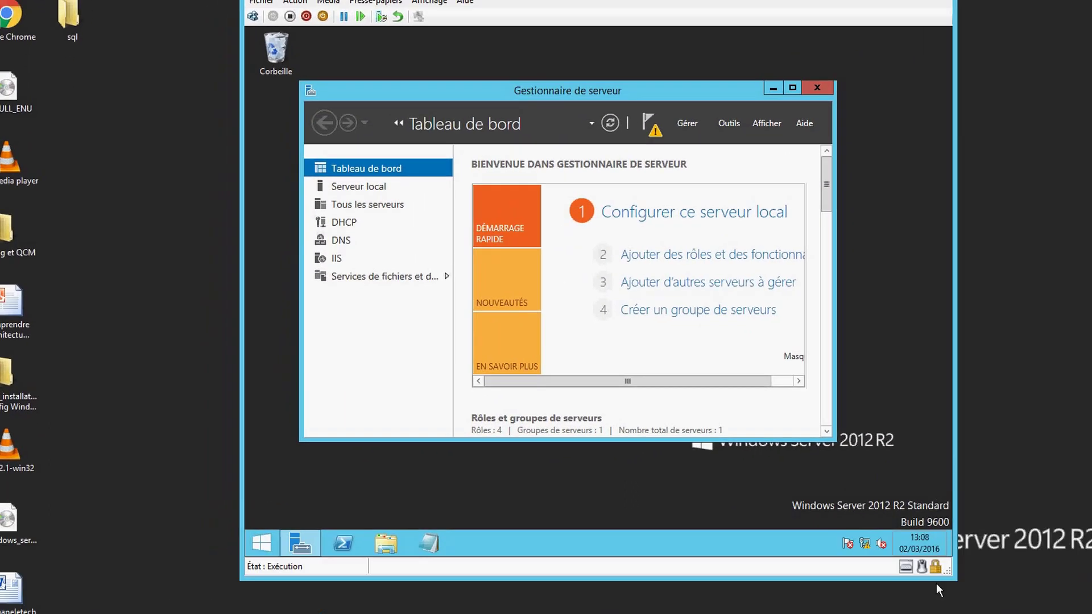
# Step: Restart the vm1 server, giving Matériel : maintenance (non planifiée) as the reason
pyautogui.click(863, 518)
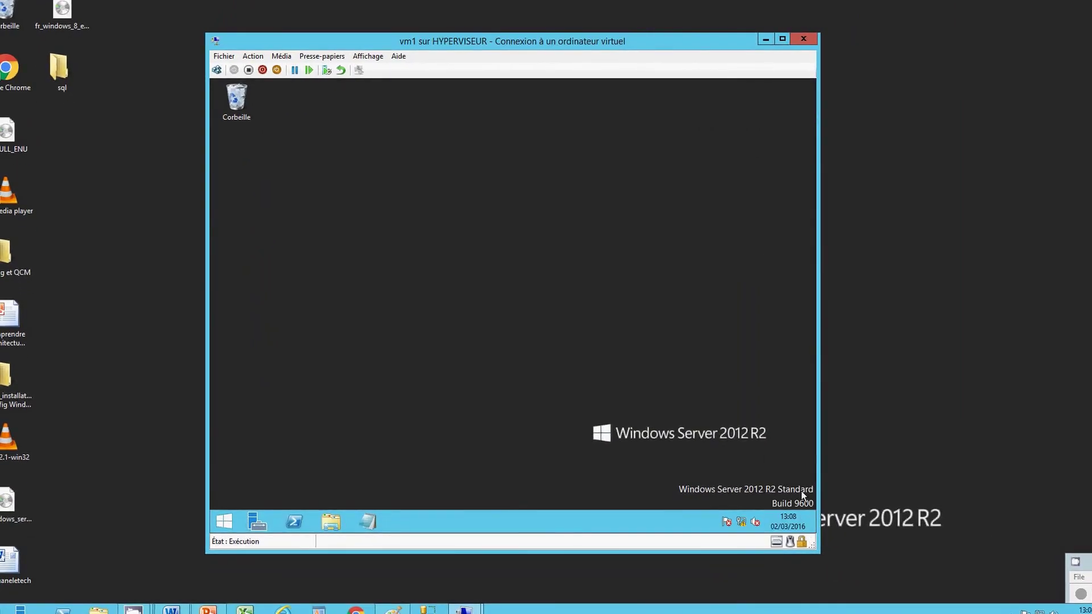
pyautogui.moveTo(812, 515)
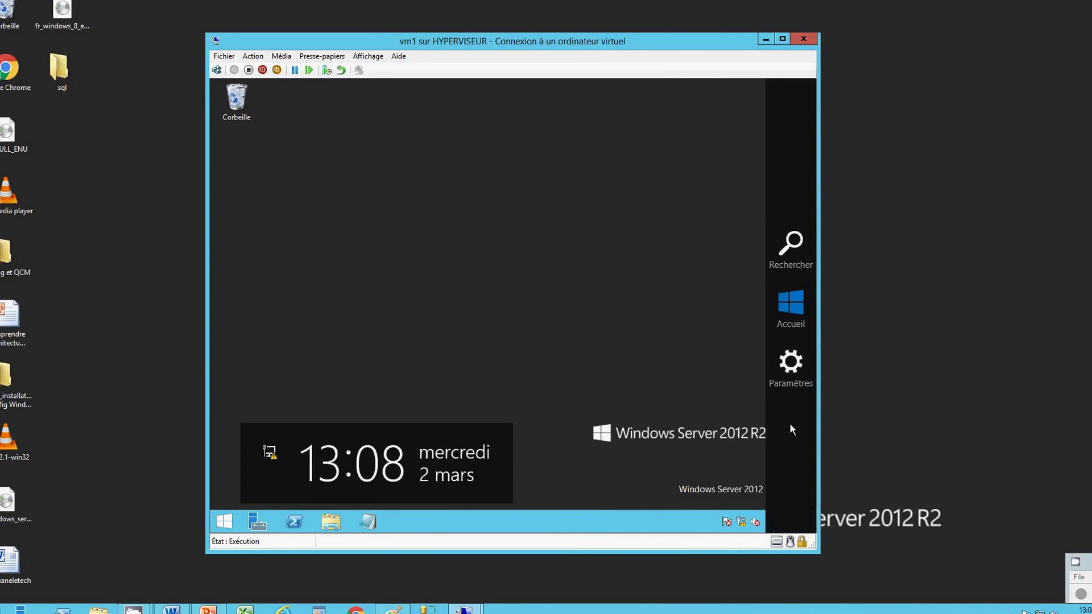
pyautogui.click(791, 369)
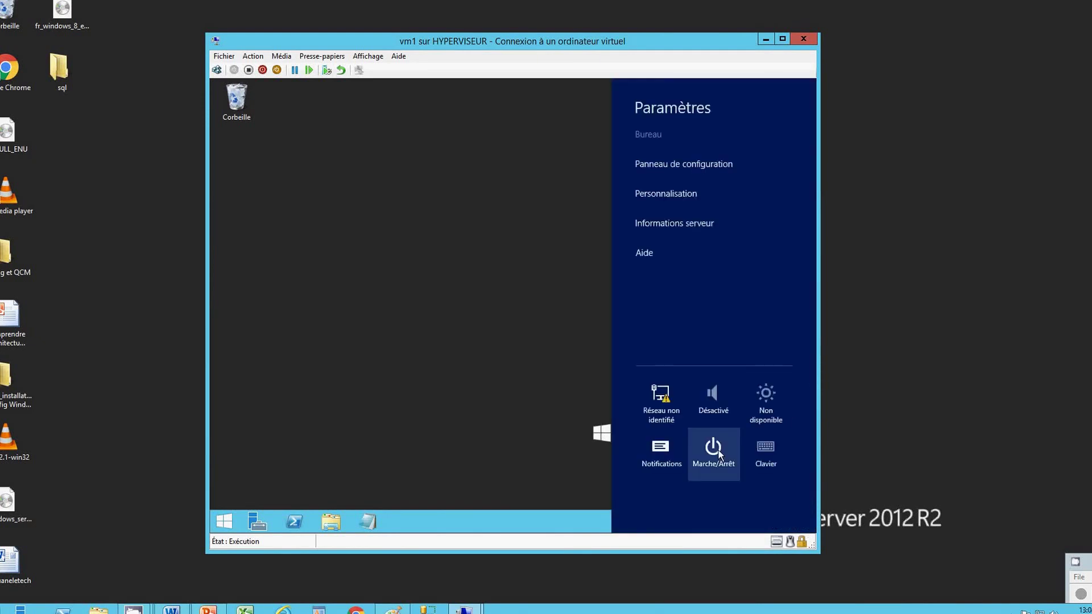
pyautogui.click(719, 452)
pyautogui.click(719, 414)
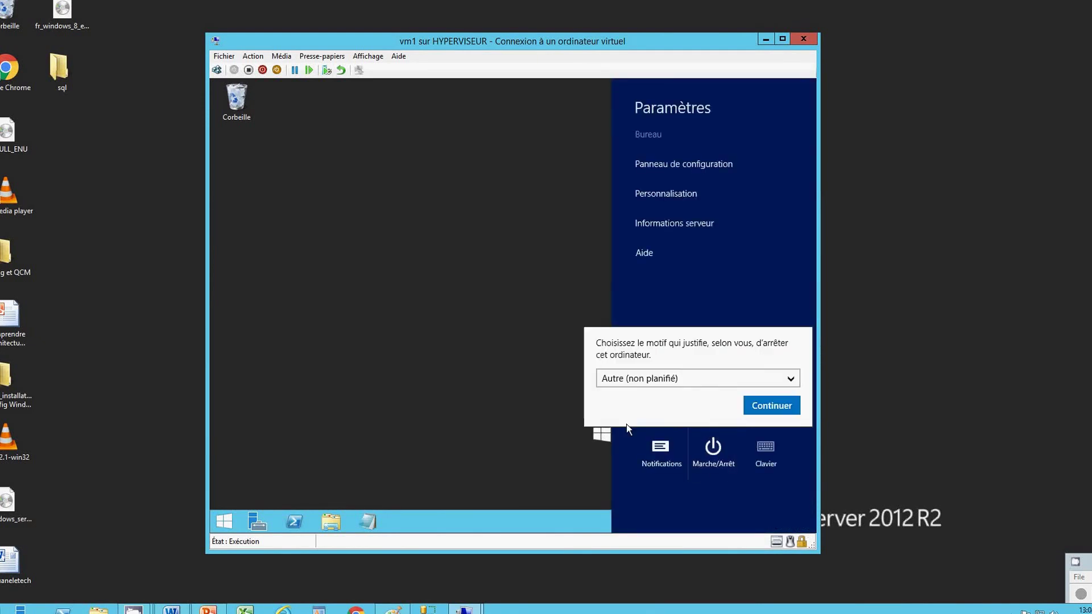
pyautogui.click(705, 380)
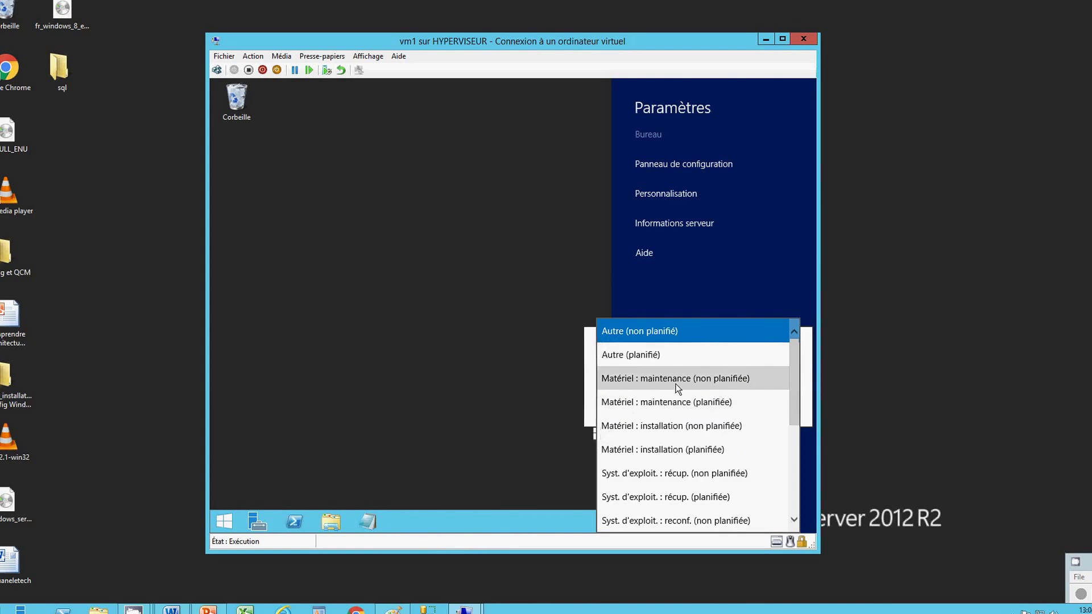
pyautogui.click(677, 380)
pyautogui.click(772, 405)
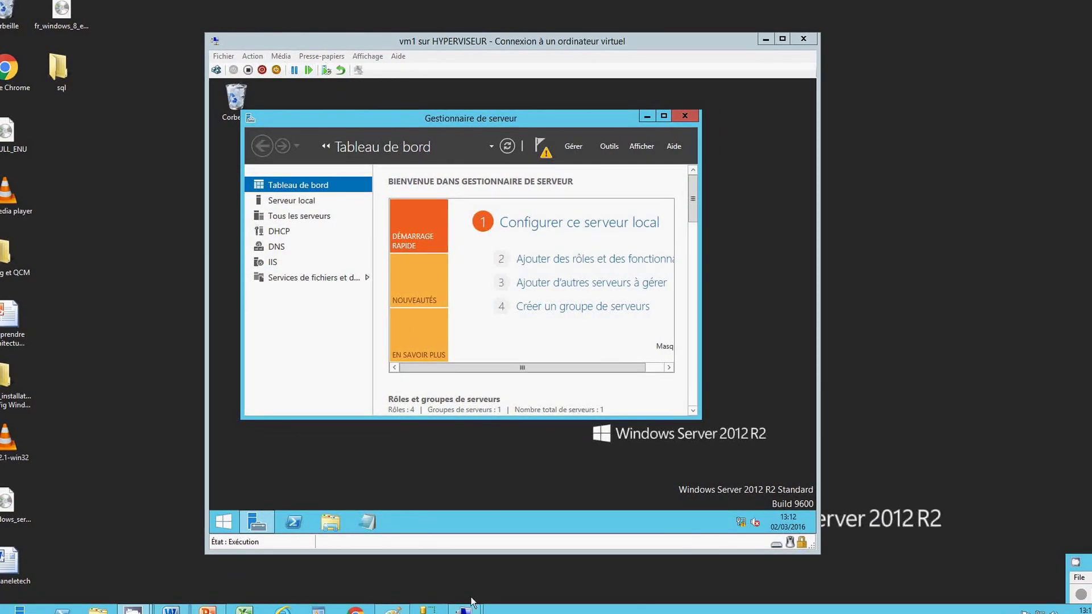
# Step: Switch to the Paint network diagram of VM1 and VM2 and reposition its window to review it alongside the virtual machine
pyautogui.moveTo(464, 608)
pyautogui.click(395, 609)
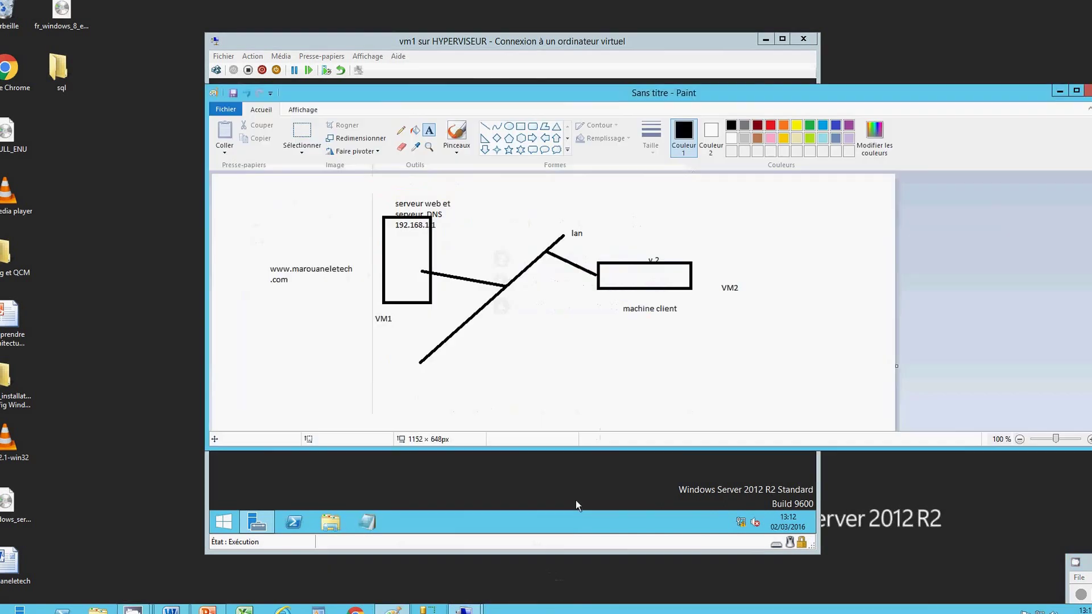
pyautogui.moveTo(1012, 93)
pyautogui.mouseDown()
pyautogui.moveTo(967, 51)
pyautogui.moveTo(937, 281)
pyautogui.moveTo(867, 428)
pyautogui.mouseUp()
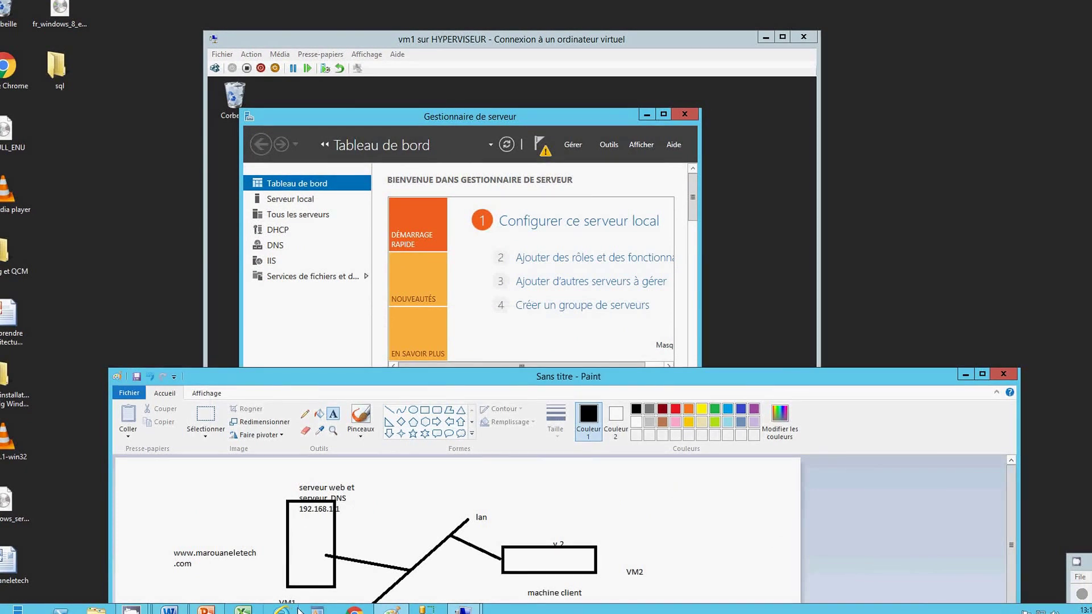
pyautogui.moveTo(391, 383); pyautogui.dragTo(396, 367)
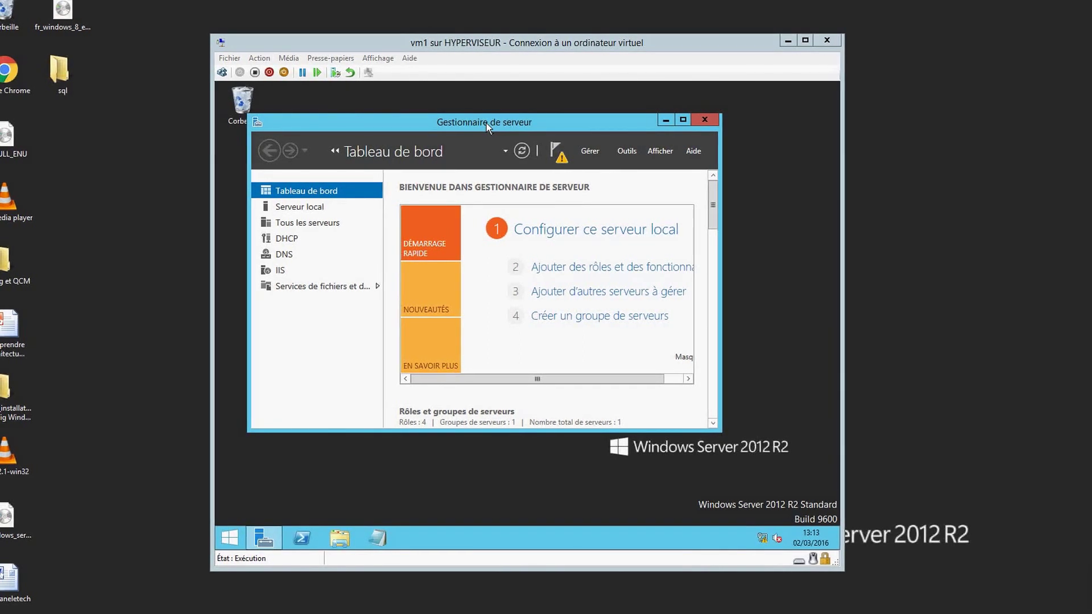
# Step: Show the vm1 virtual machine full screen and open its DNS management console from the Server Manager
pyautogui.click(378, 58)
pyautogui.click(321, 71)
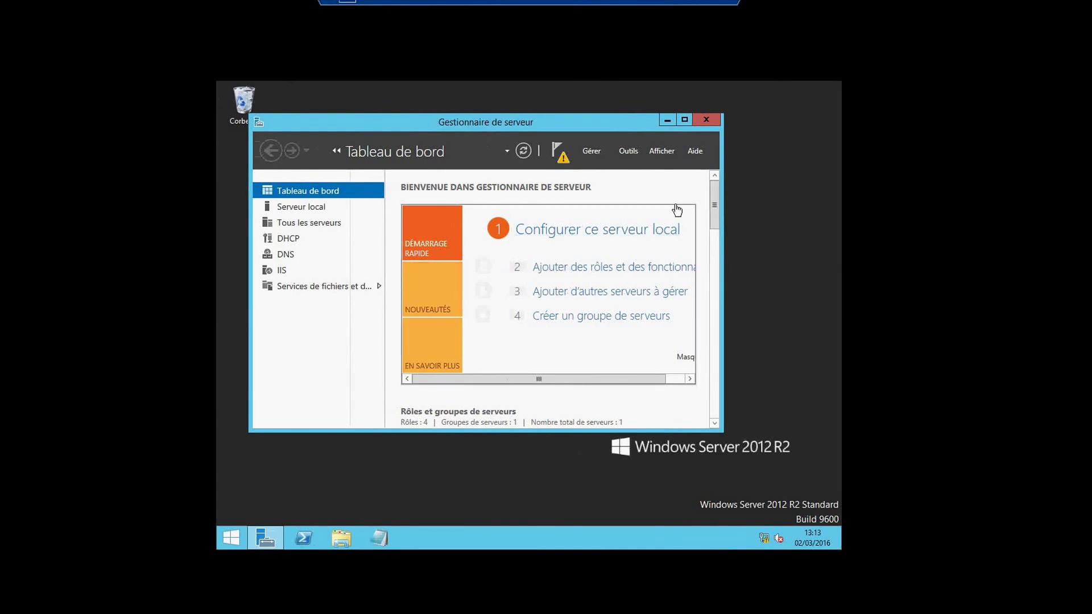
pyautogui.click(625, 152)
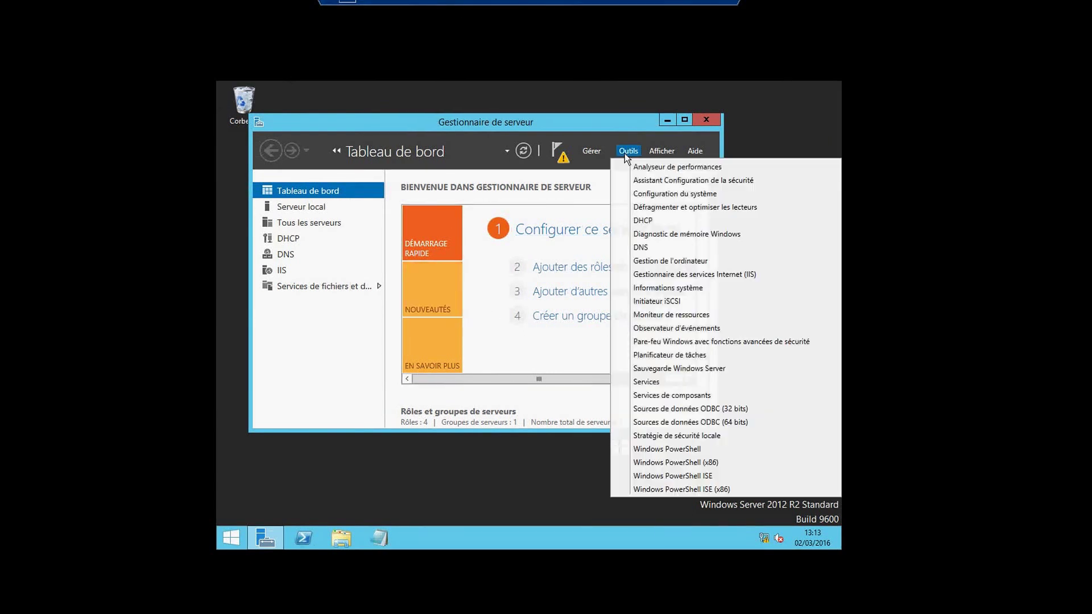
pyautogui.click(660, 248)
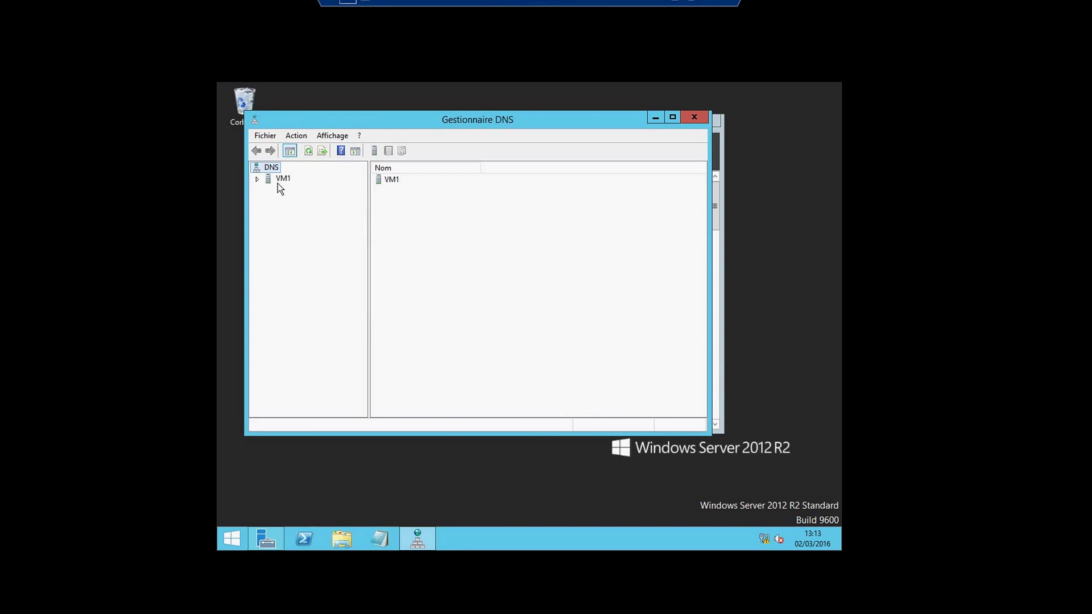
# Step: Expand DNS server VM1 and display its reverse lookup zones, then its forward lookup zones
pyautogui.click(257, 179)
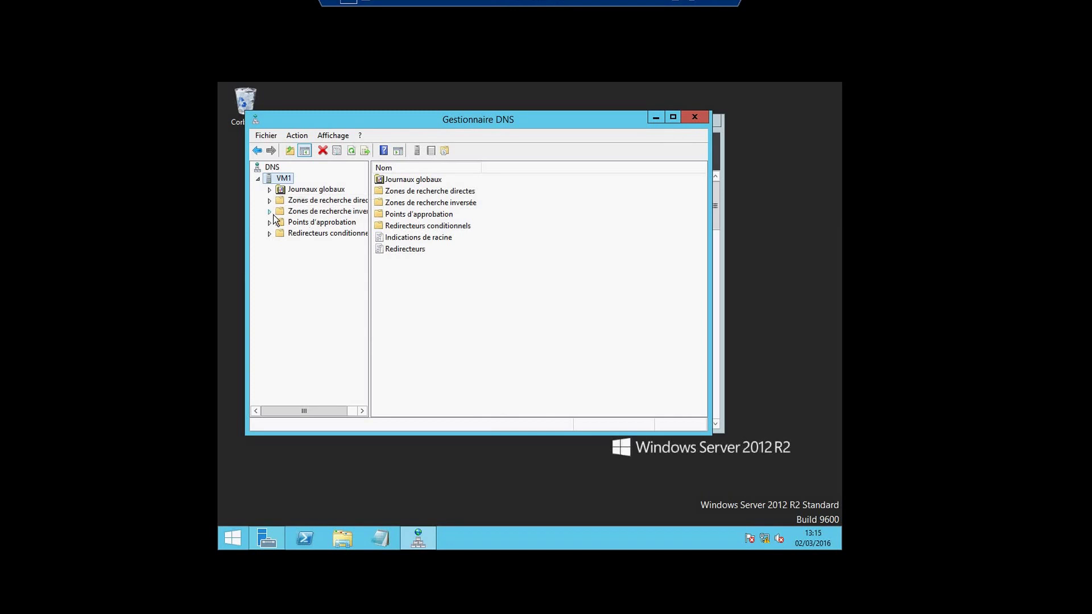
pyautogui.click(290, 213)
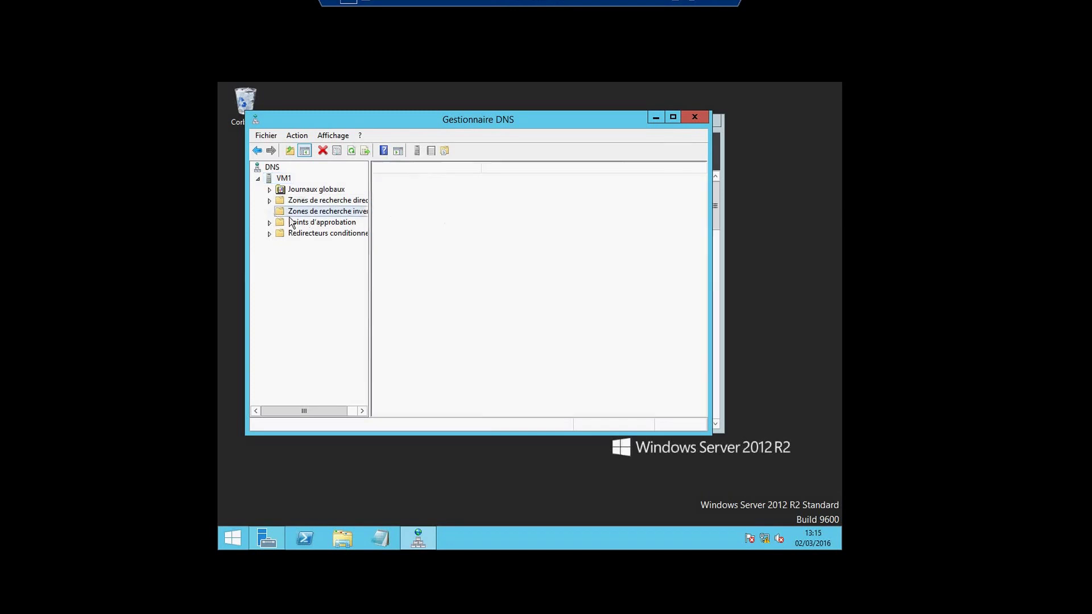
pyautogui.click(335, 200)
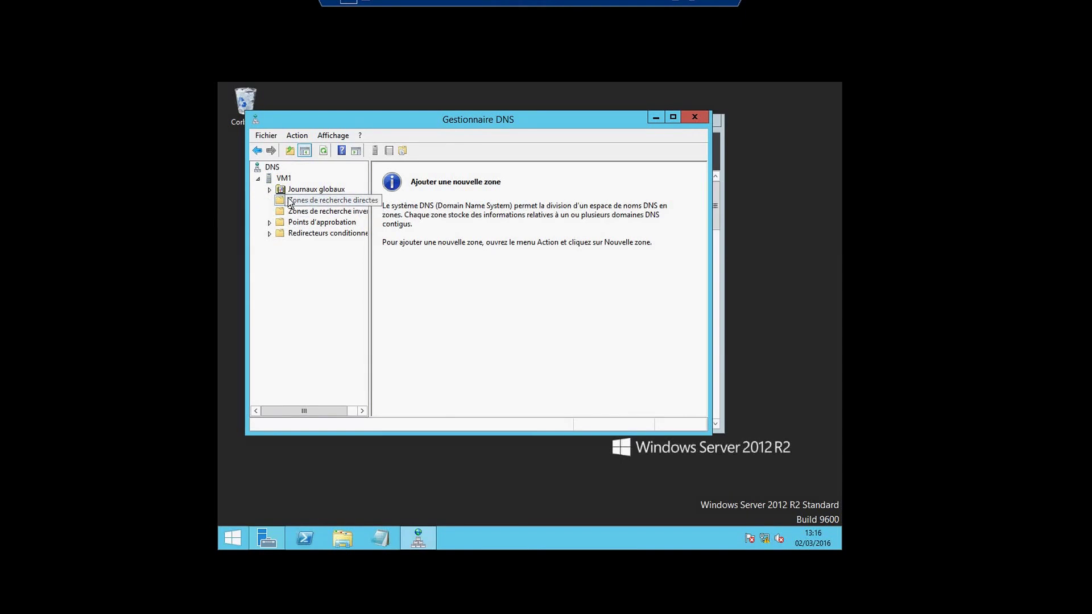
# Step: Create a primary forward lookup zone named marouaneletech with the new zone file marouaneletech.dns and dynamic updates disallowed
pyautogui.rightClick(292, 201)
pyautogui.click(312, 207)
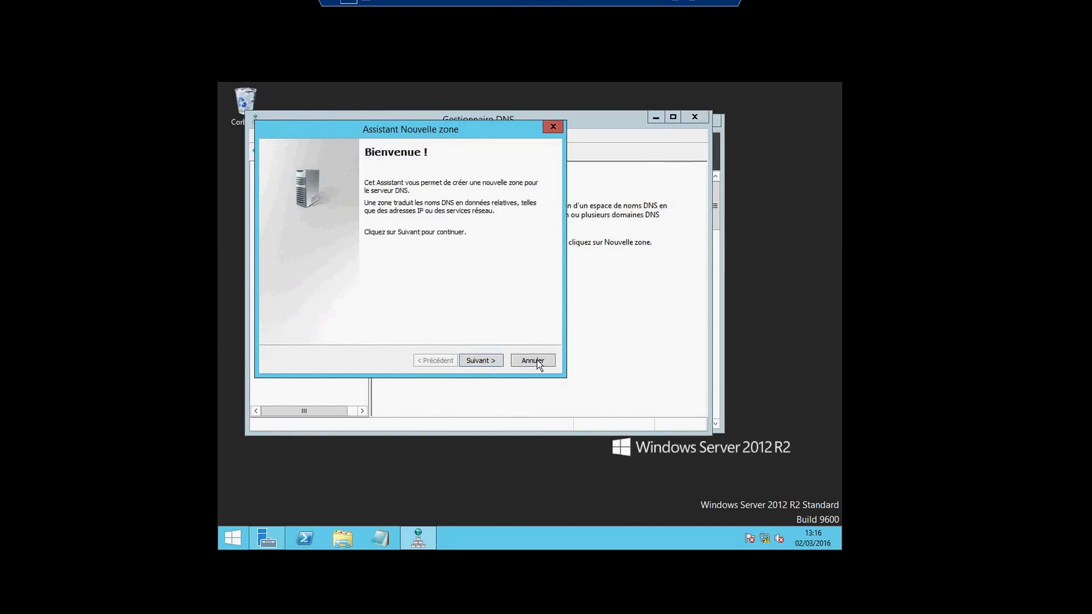
pyautogui.click(476, 362)
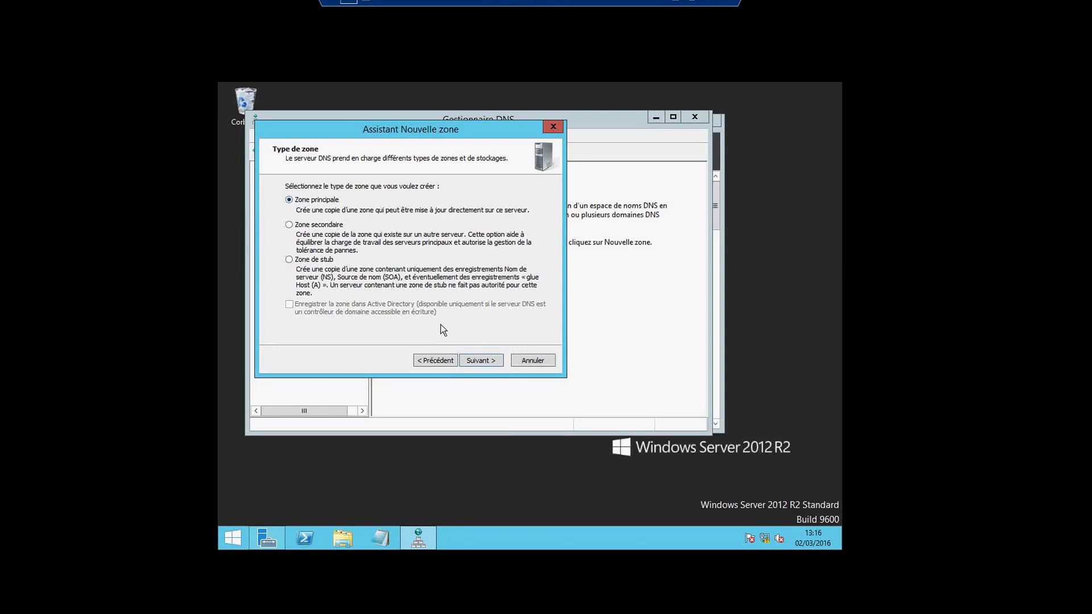
pyautogui.click(480, 360)
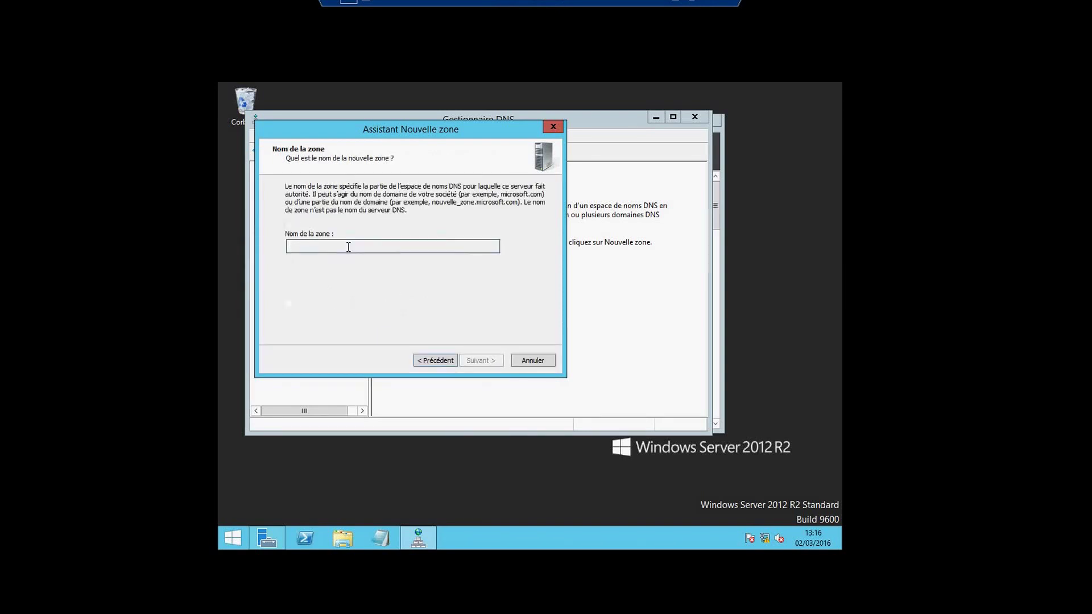
pyautogui.write('ma')
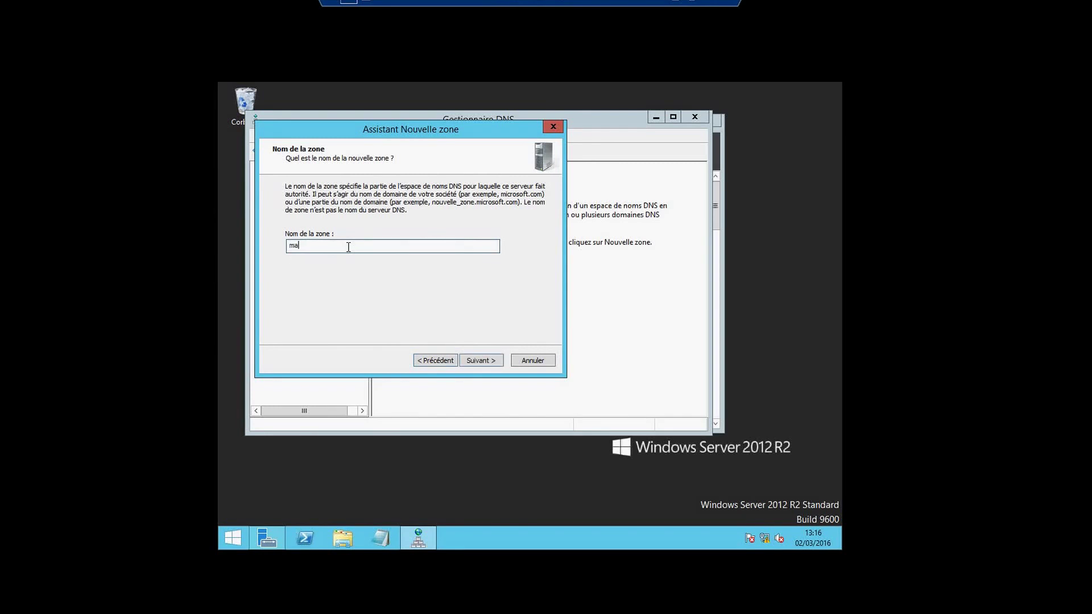
pyautogui.write('rouaneletech')
pyautogui.click(481, 361)
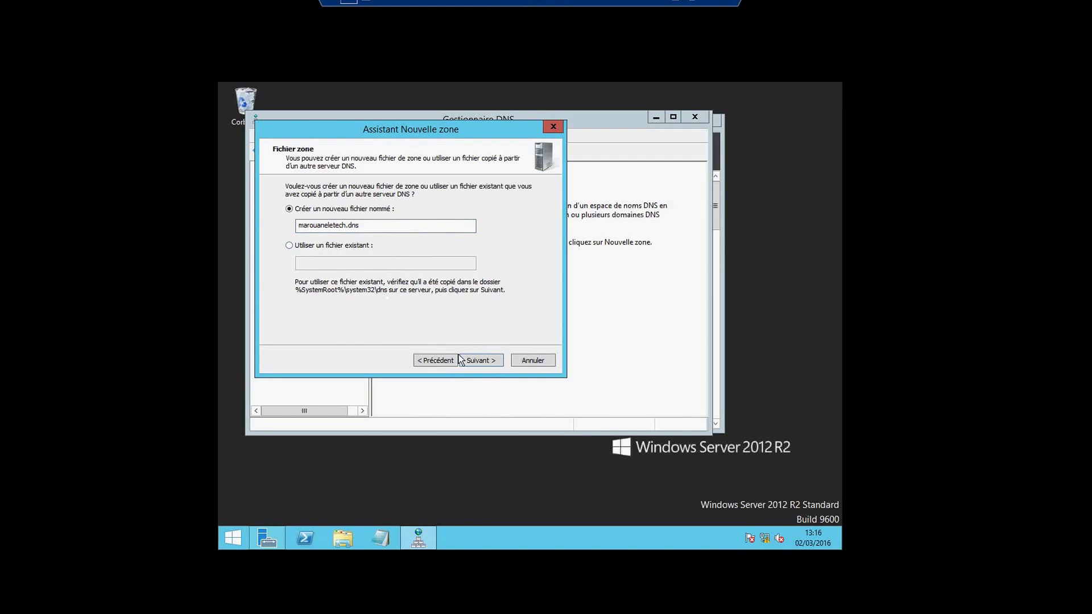
pyautogui.click(475, 362)
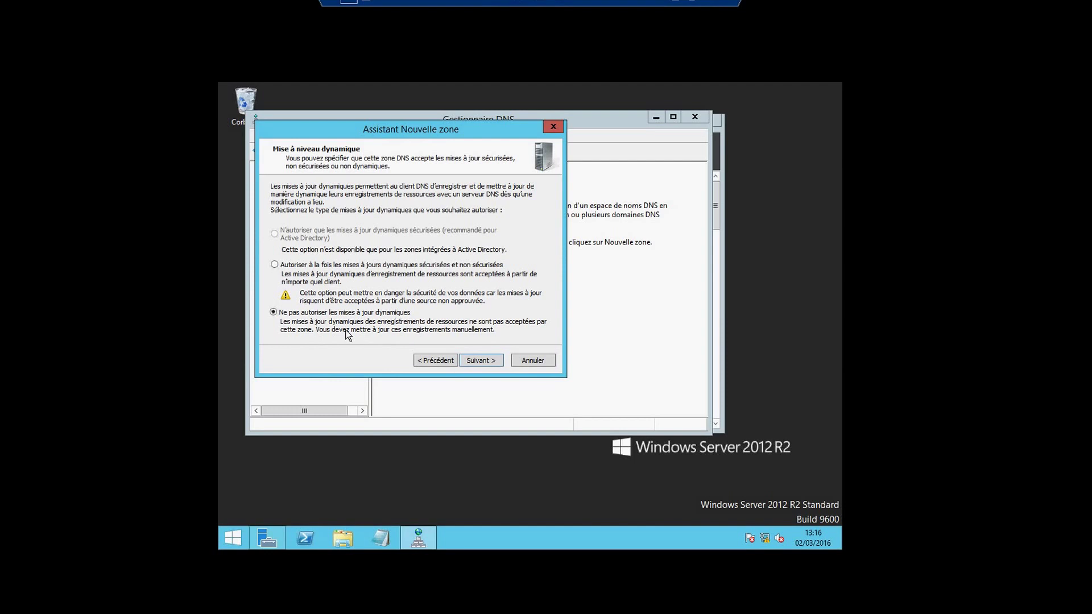
pyautogui.click(481, 362)
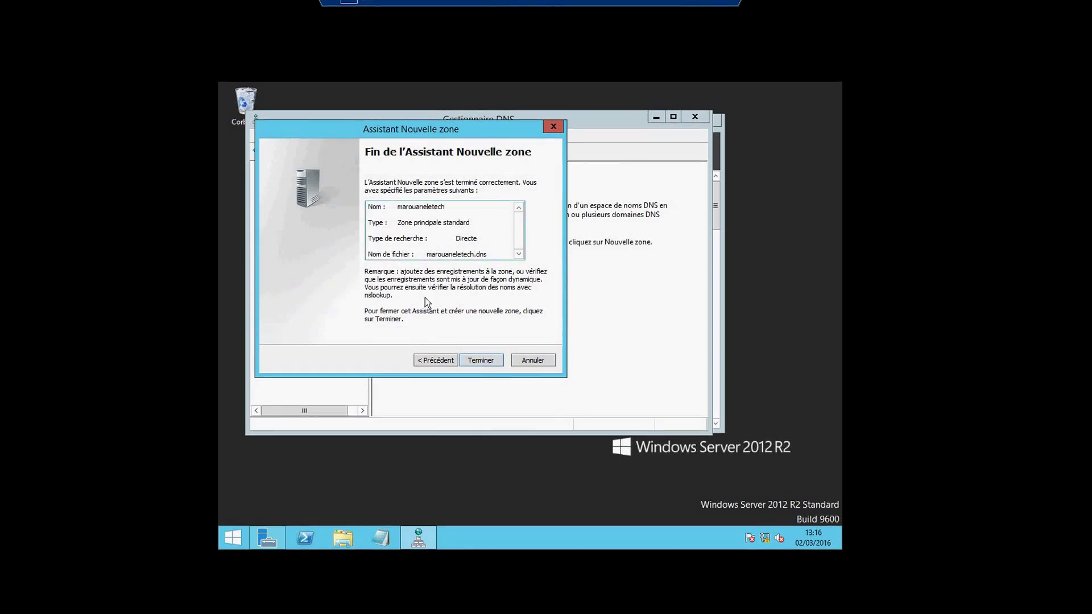
pyautogui.click(483, 360)
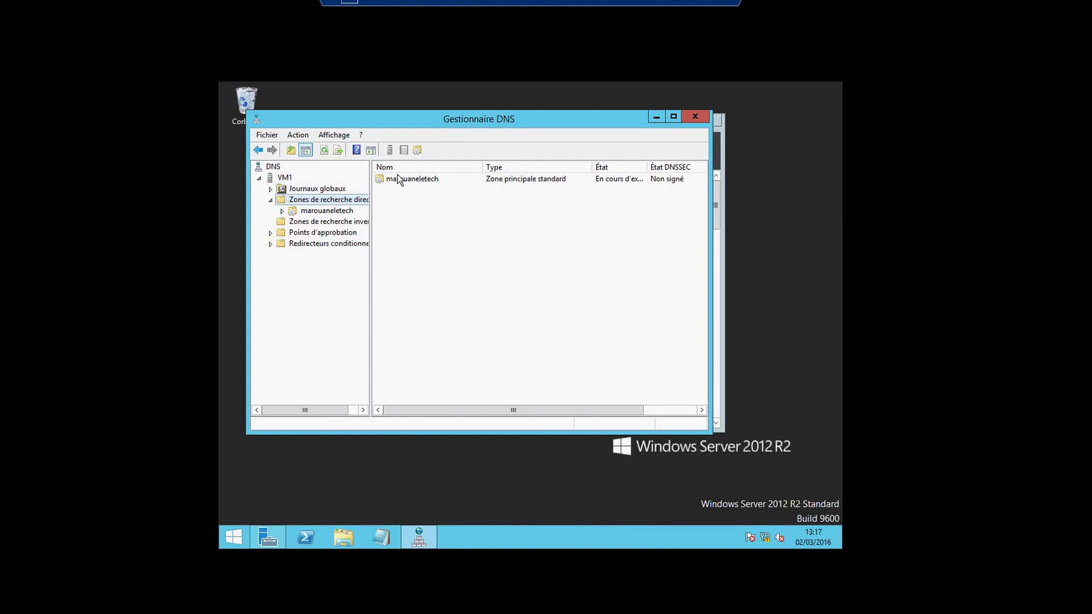
pyautogui.click(330, 211)
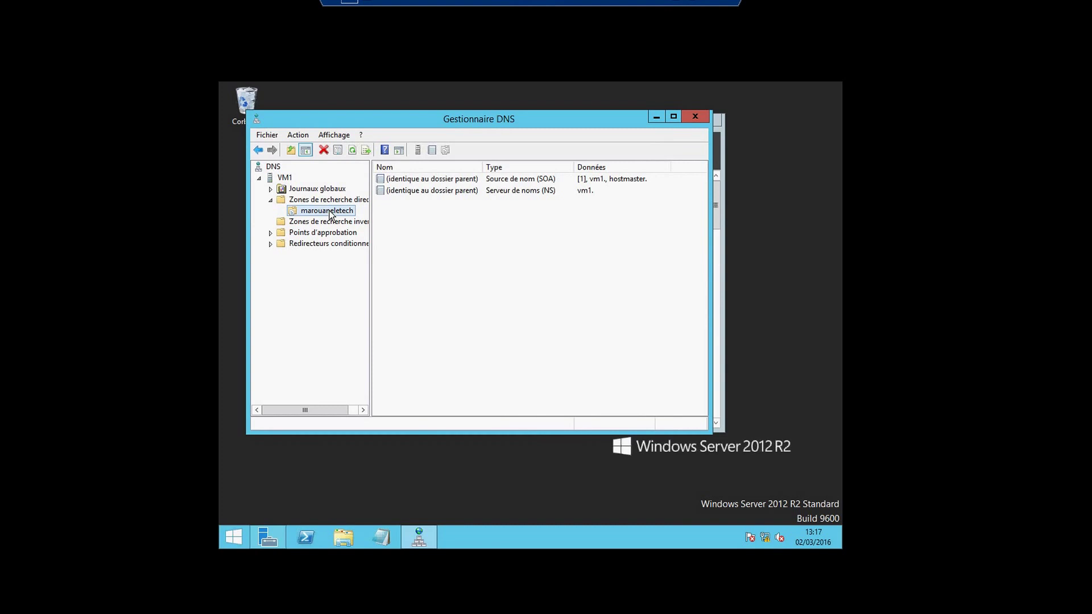
pyautogui.rightClick(330, 214)
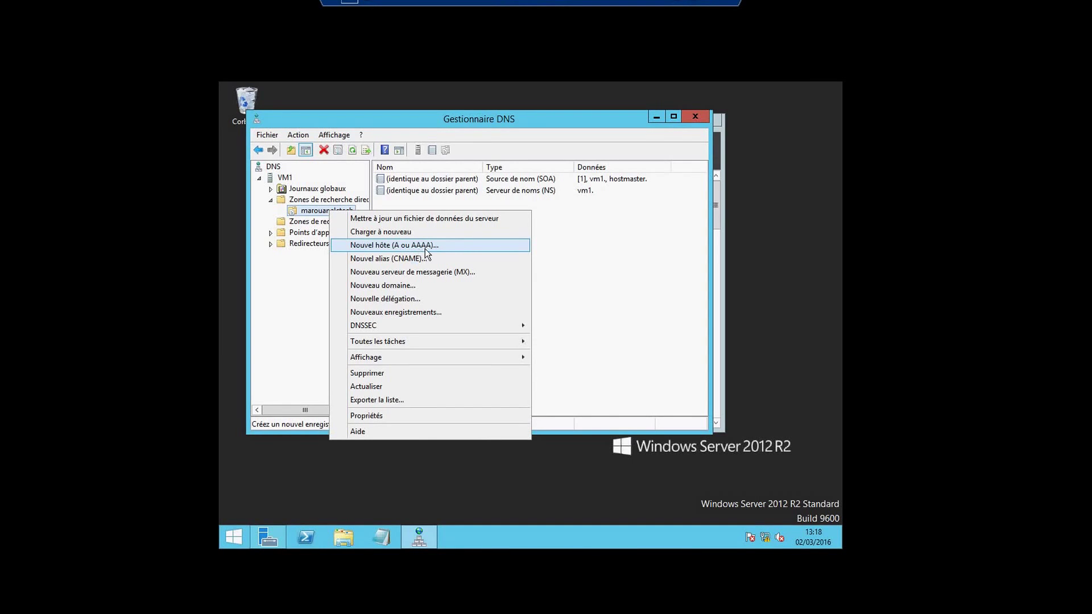
pyautogui.click(371, 249)
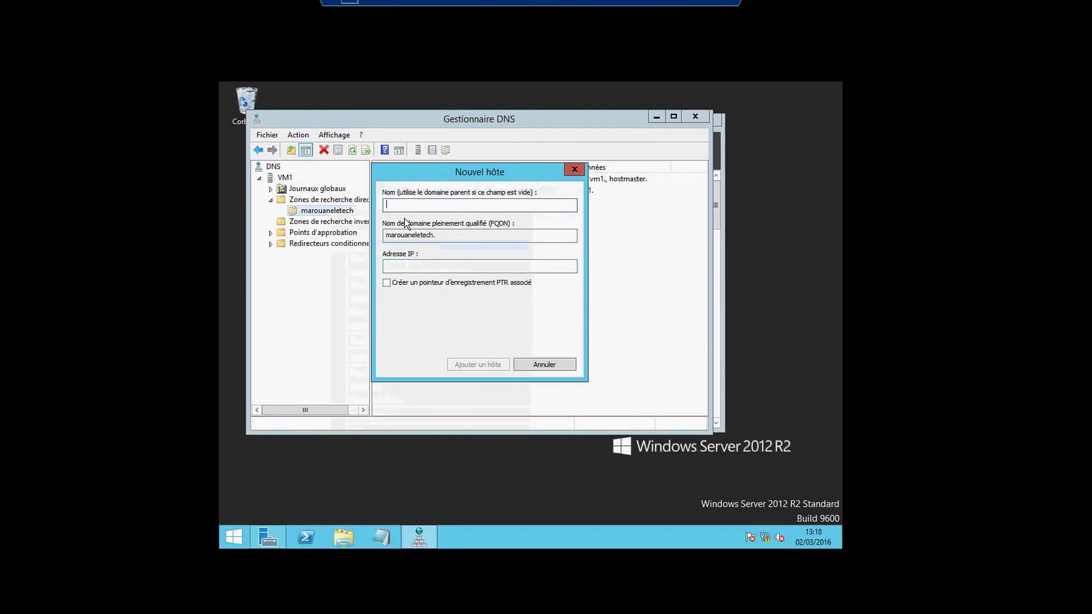
pyautogui.moveTo(431, 173); pyautogui.dragTo(432, 210)
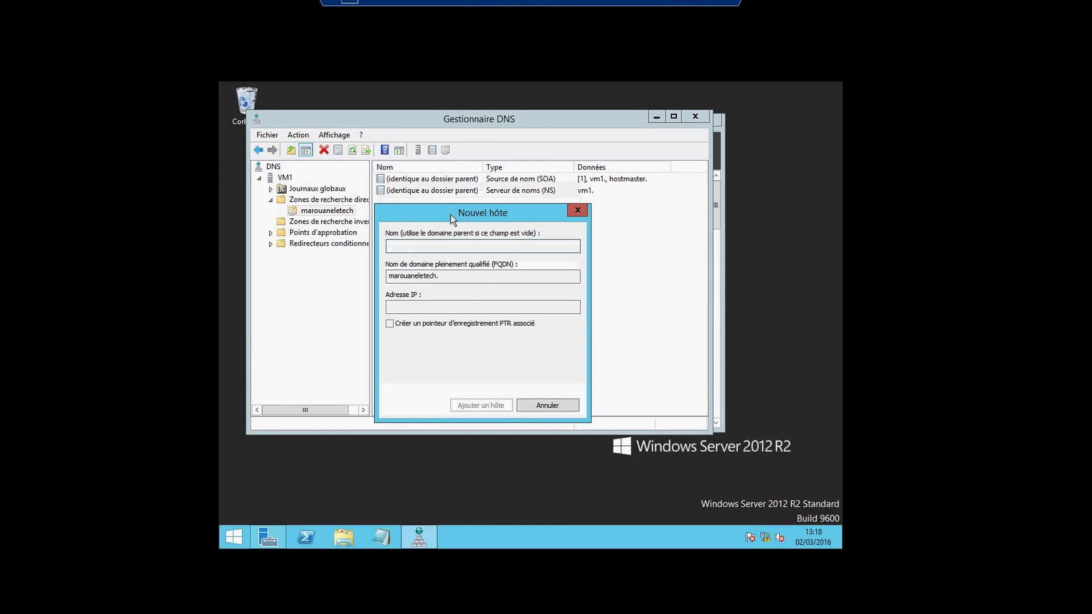
pyautogui.click(547, 405)
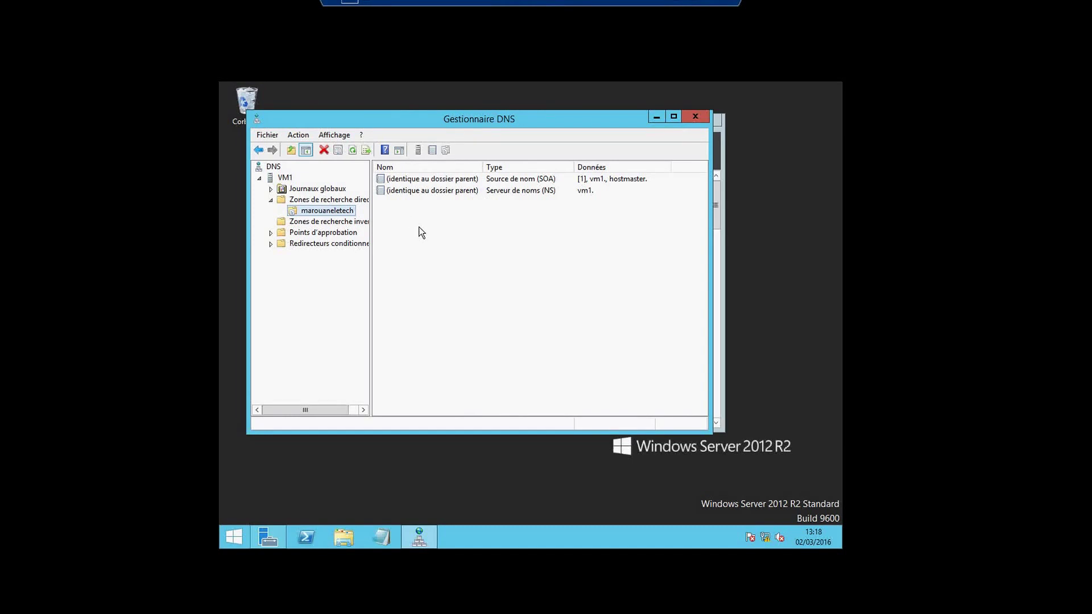
pyautogui.rightClick(336, 215)
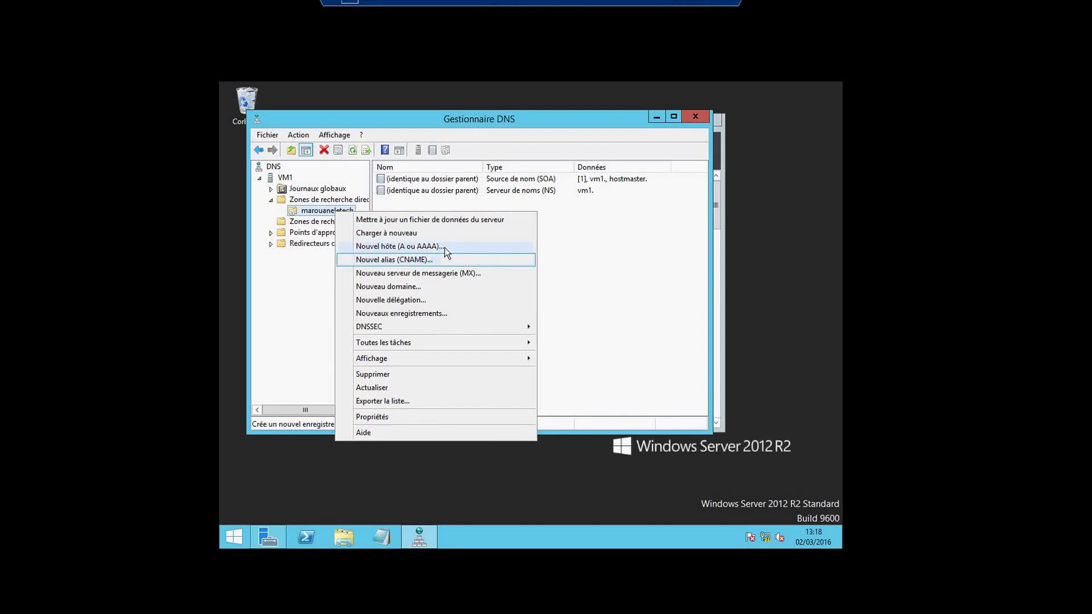
pyautogui.click(371, 247)
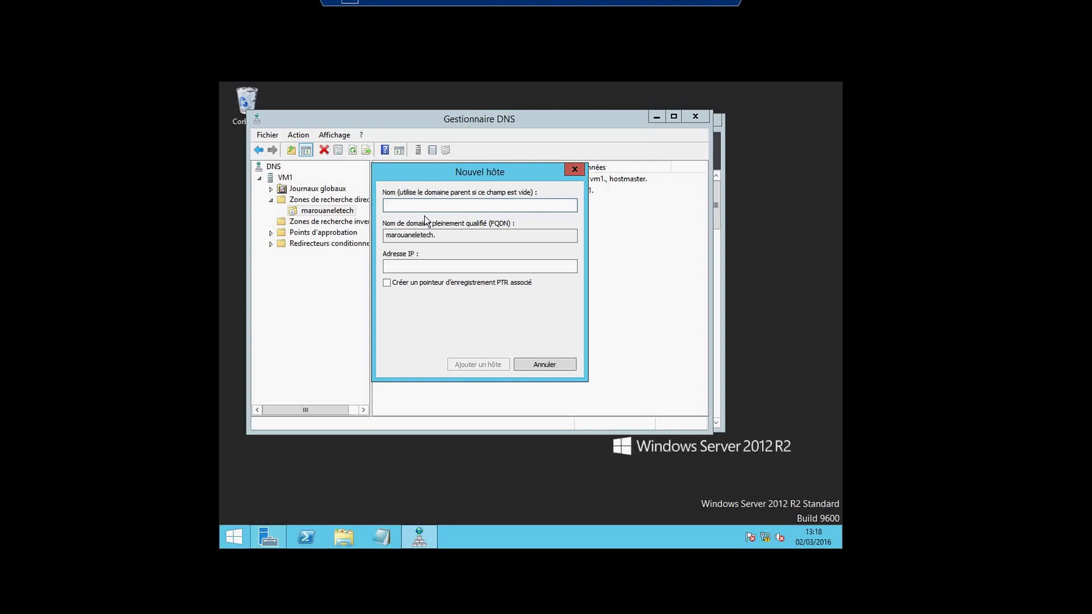
pyautogui.moveTo(450, 171); pyautogui.dragTo(449, 229)
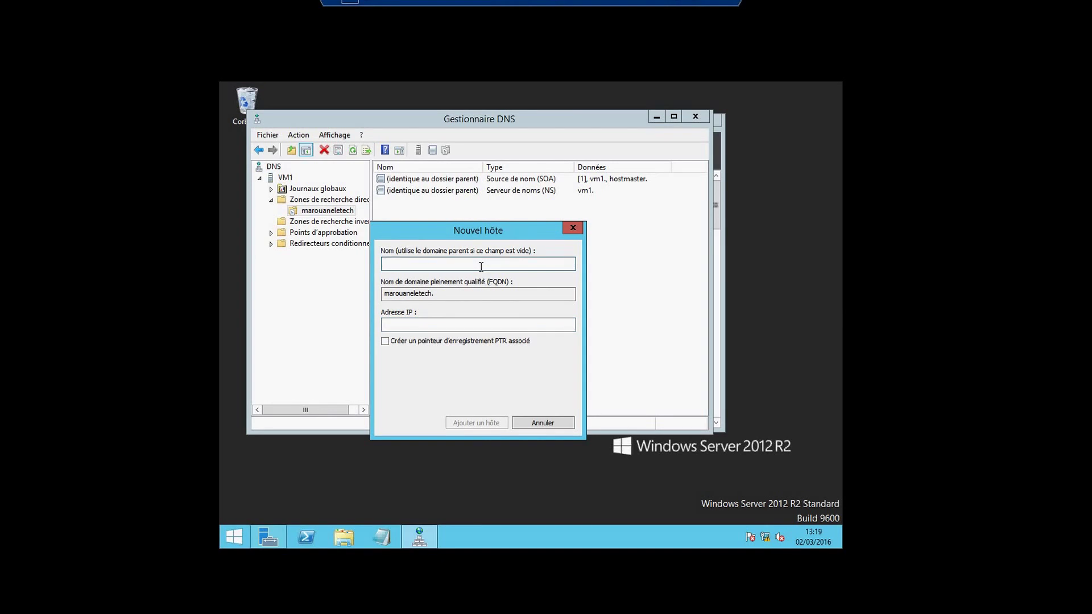
pyautogui.write('www')
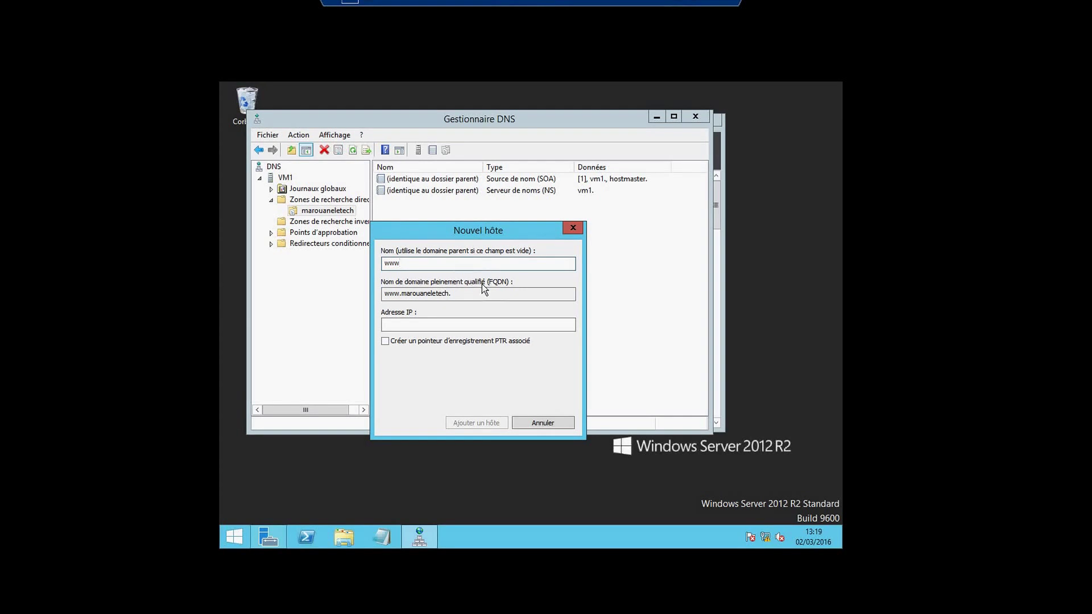
pyautogui.click(552, 423)
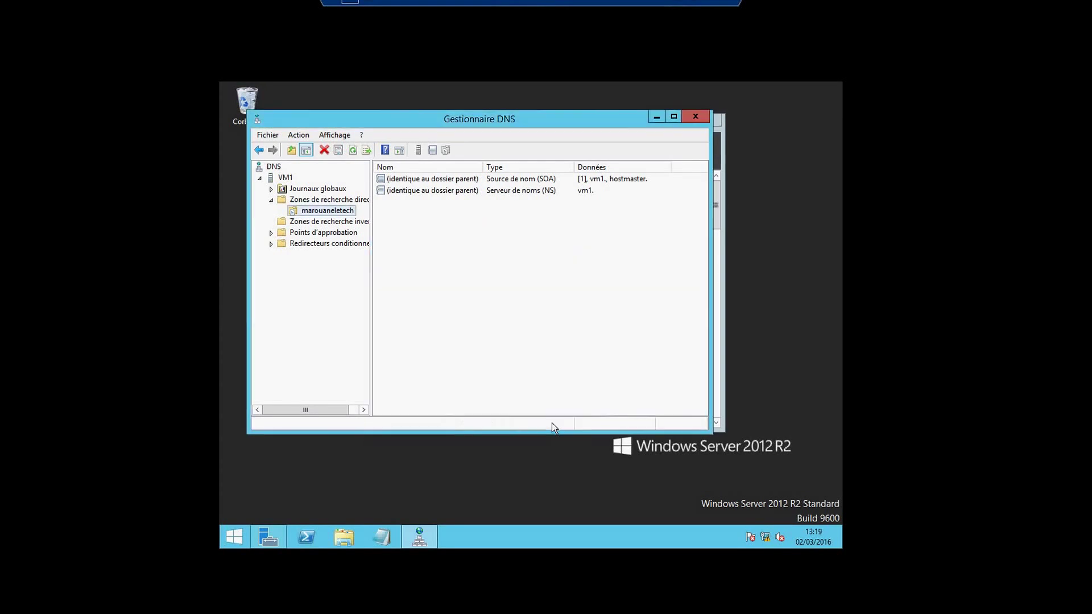
# Step: Delete the marouaneletech forward lookup zone from DNS server VM1
pyautogui.rightClick(312, 213)
pyautogui.click(375, 375)
pyautogui.click(568, 356)
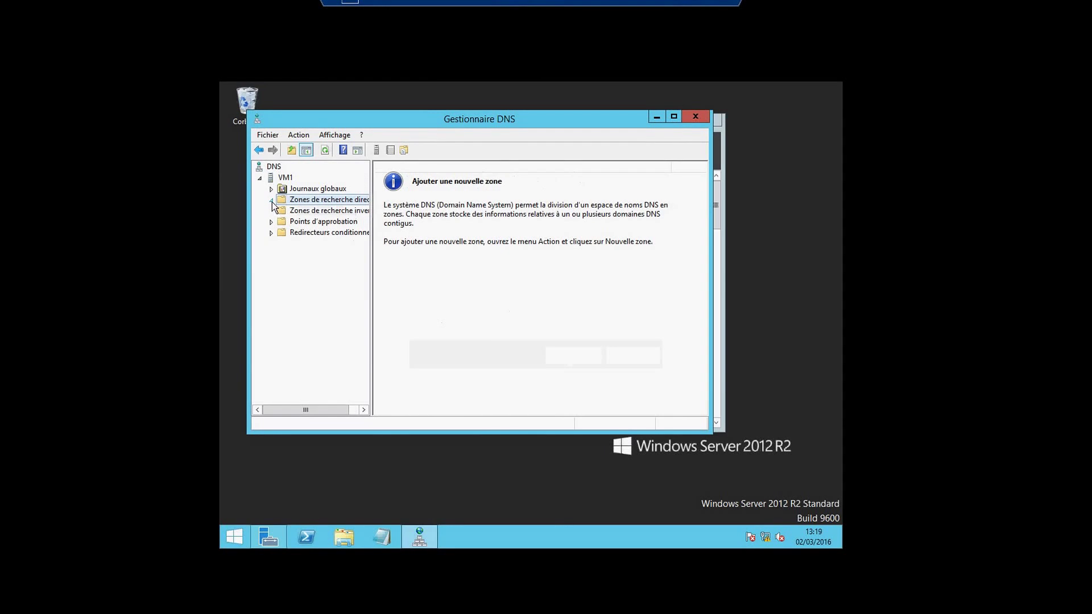
# Step: Create a primary forward lookup zone named marouaneletech.com with the new zone file marouaneletech.com.dns, keeping the default dynamic update setting
pyautogui.rightClick(296, 203)
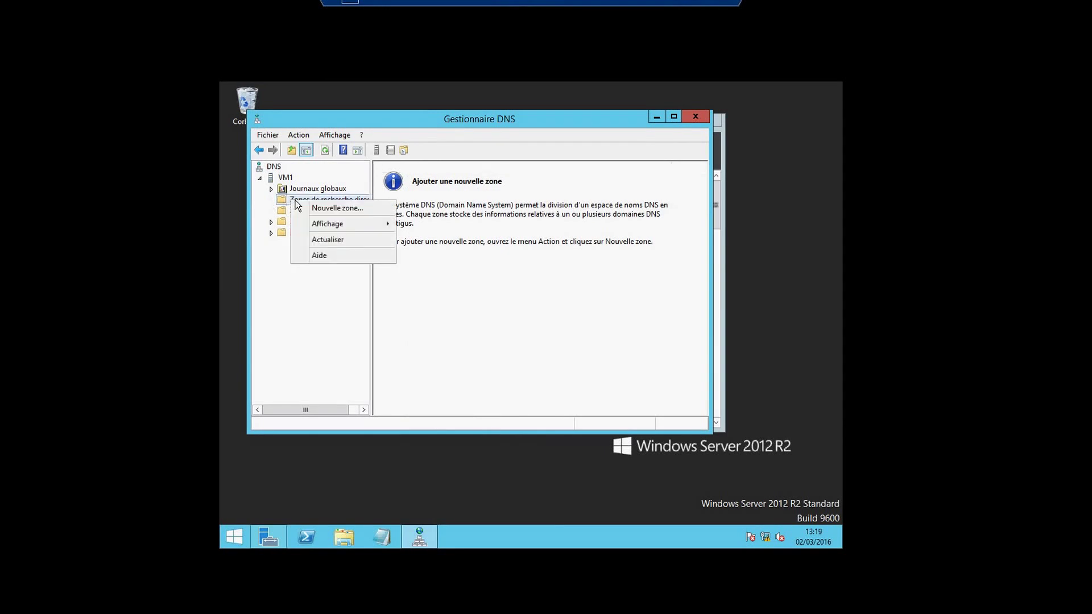
pyautogui.click(335, 208)
pyautogui.click(481, 361)
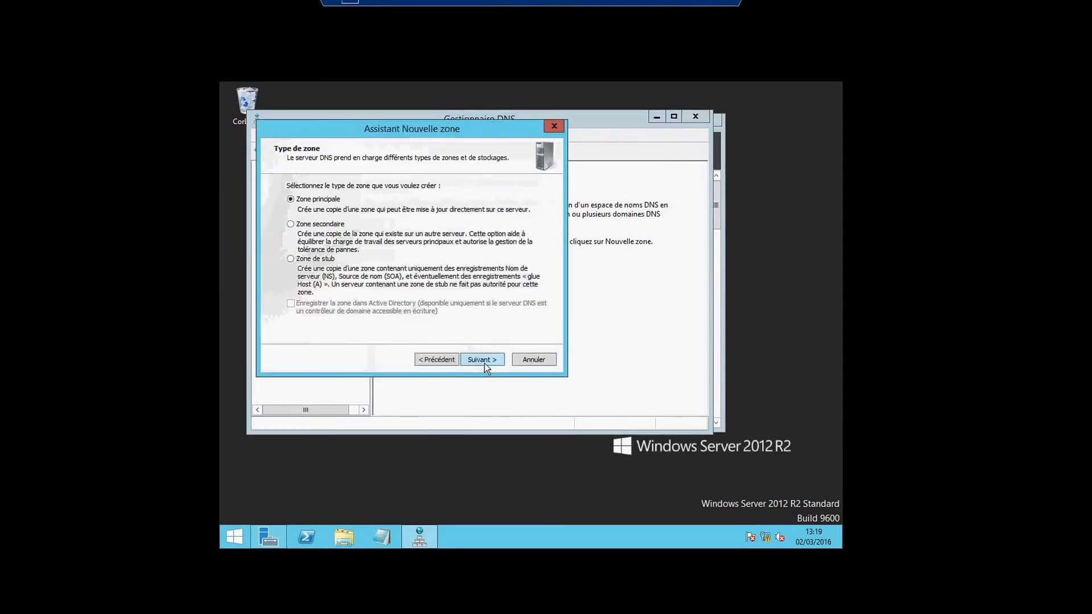
pyautogui.click(487, 359)
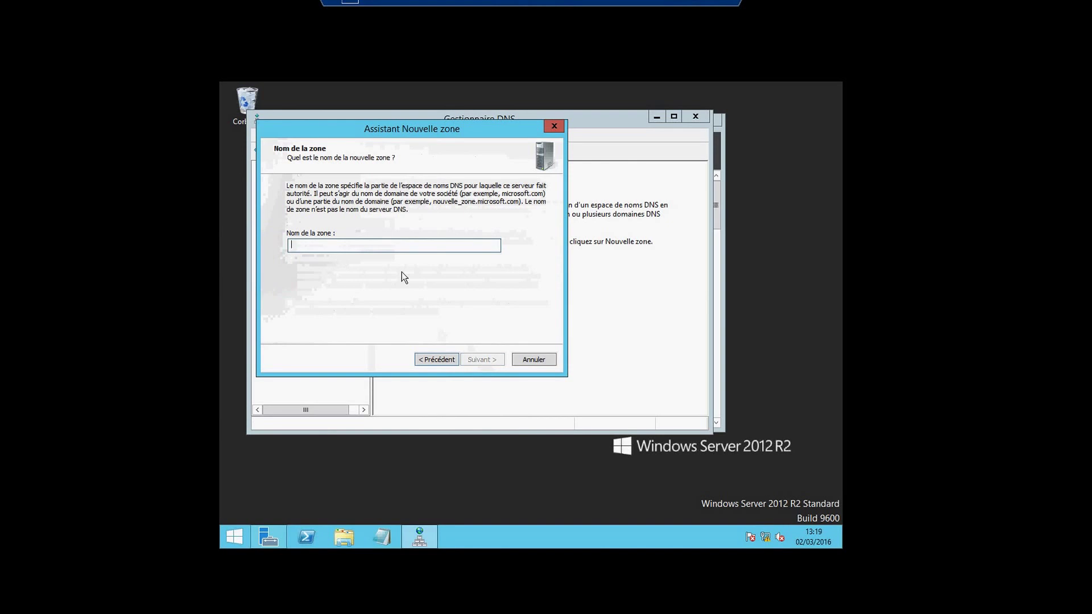
pyautogui.write('mar')
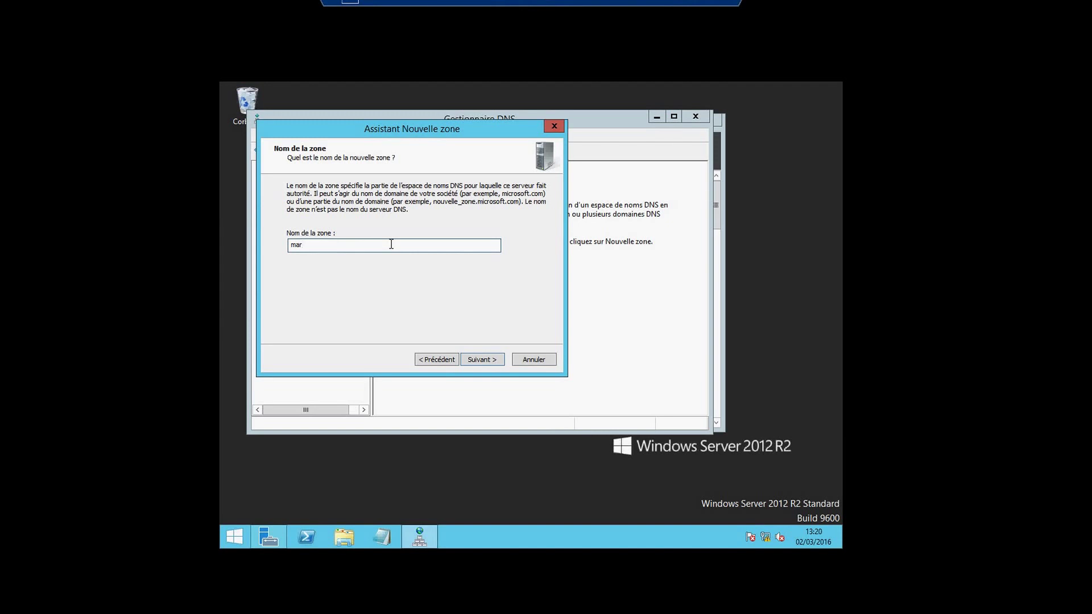
pyautogui.write('ouaneletech.com')
pyautogui.click(487, 361)
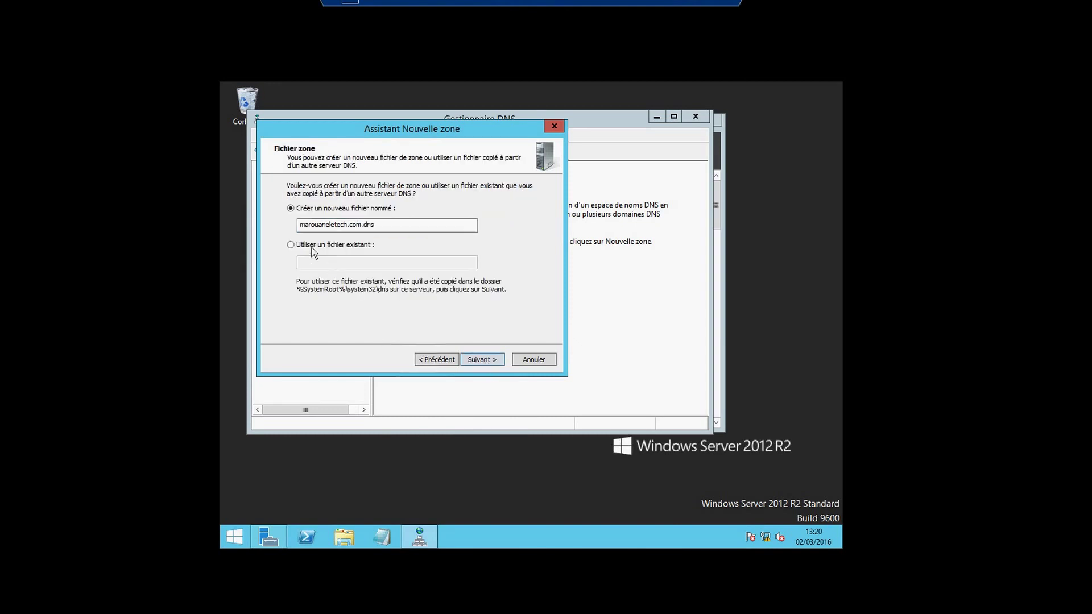
pyautogui.click(493, 360)
pyautogui.click(493, 359)
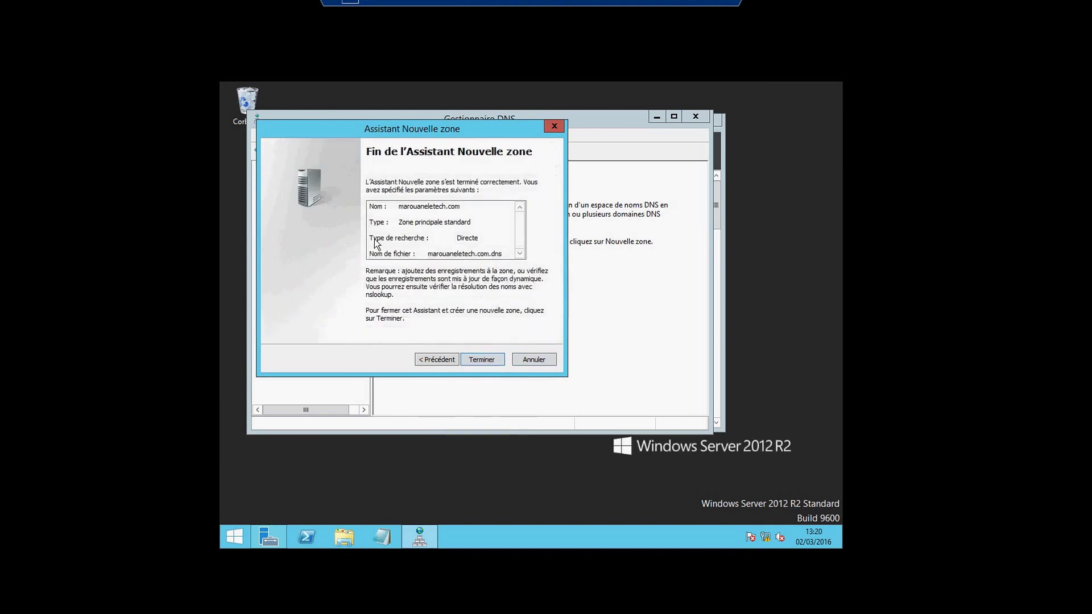
pyautogui.click(486, 362)
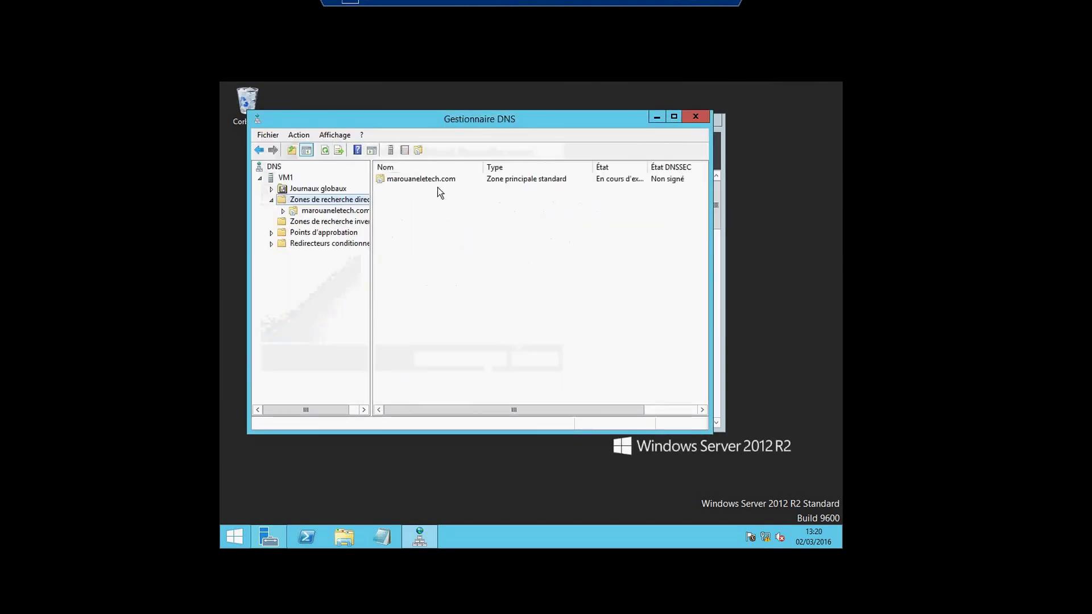
# Step: Add a host (A) record named www with IP address 192.168.1.1 to the marouaneletech.com zone
pyautogui.rightClick(325, 213)
pyautogui.press('Escape')
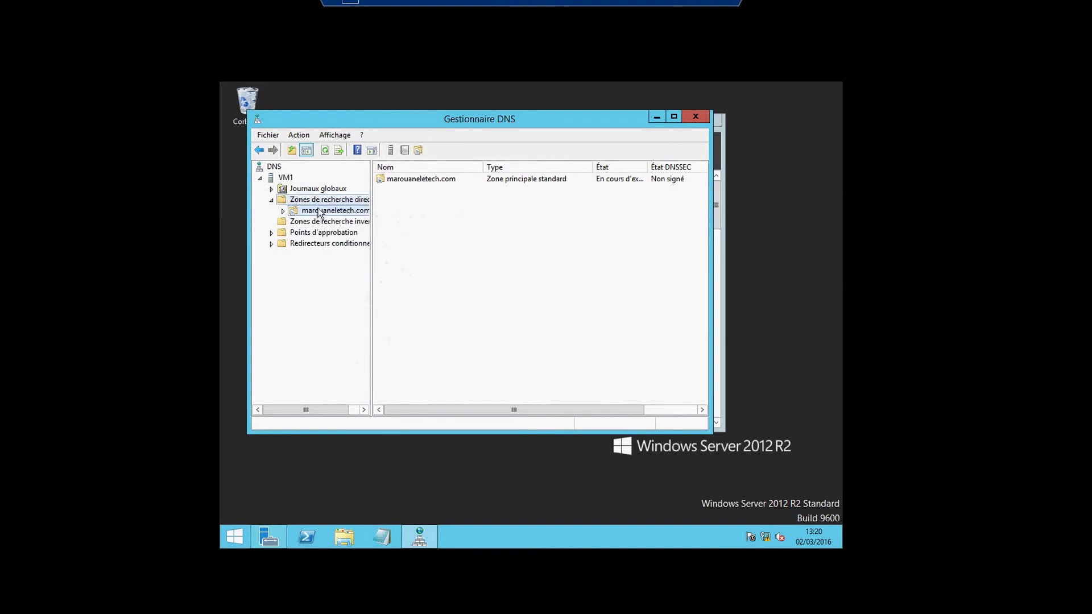
pyautogui.click(319, 212)
pyautogui.rightClick(318, 213)
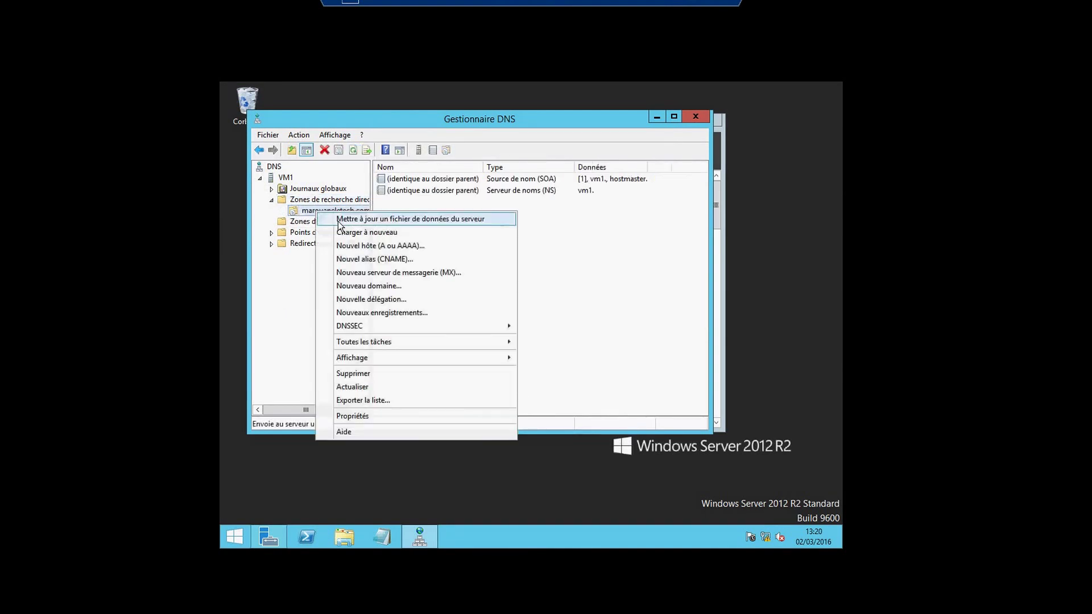
pyautogui.click(379, 245)
pyautogui.click(435, 267)
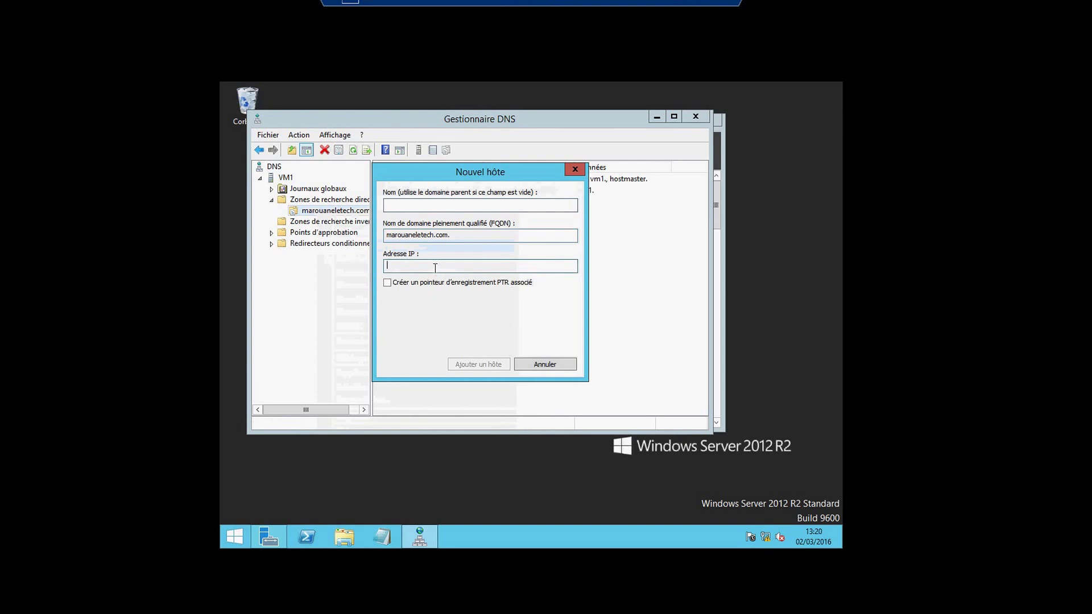
pyautogui.click(430, 206)
pyautogui.write('www')
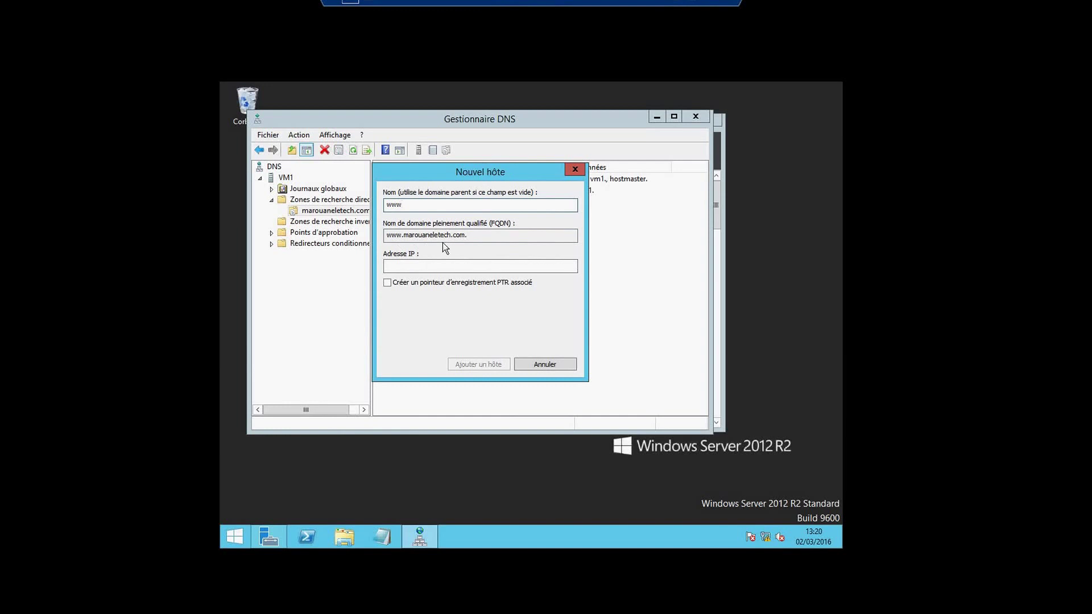
pyautogui.click(431, 264)
pyautogui.write('192.168.1.')
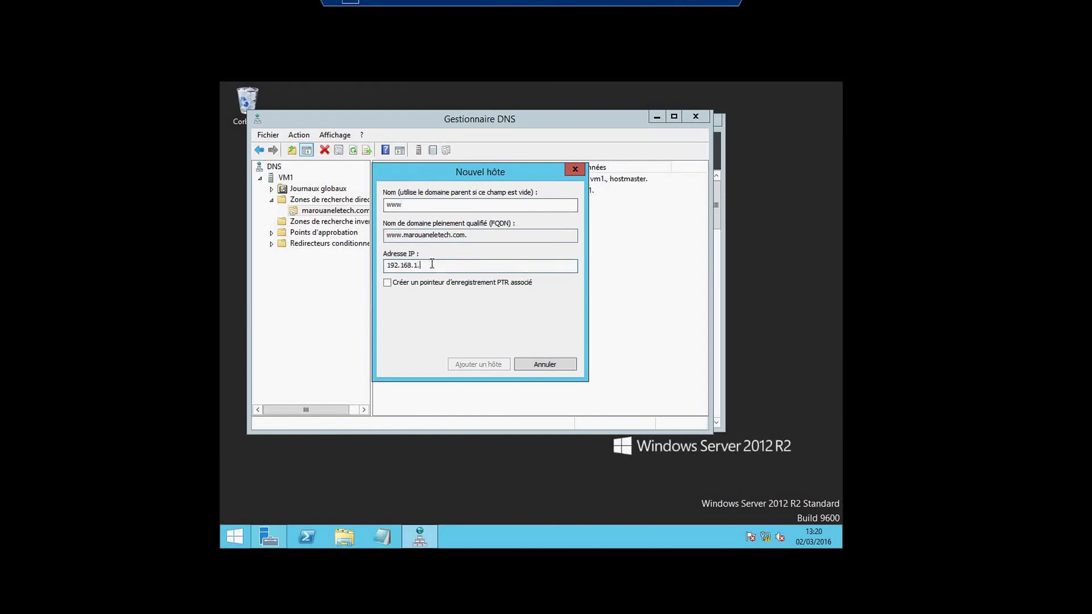
pyautogui.write('1')
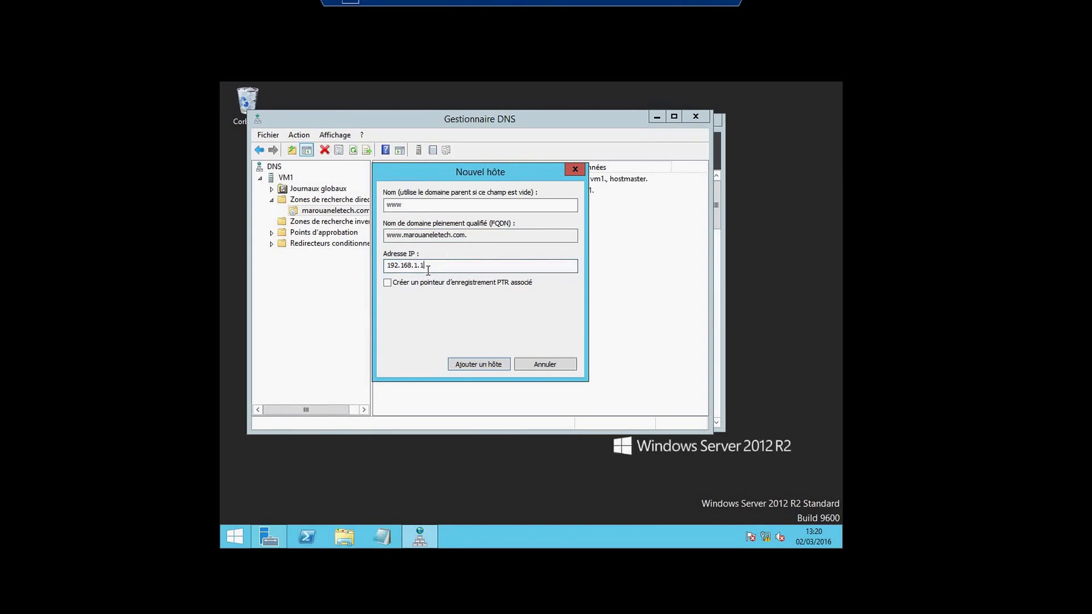
pyautogui.click(467, 365)
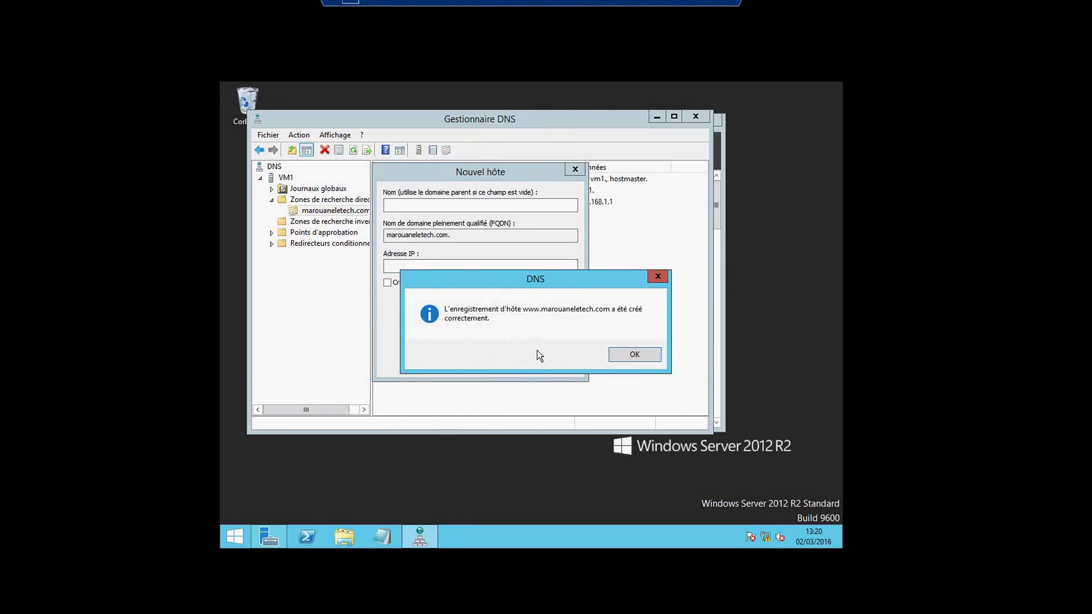
pyautogui.click(631, 355)
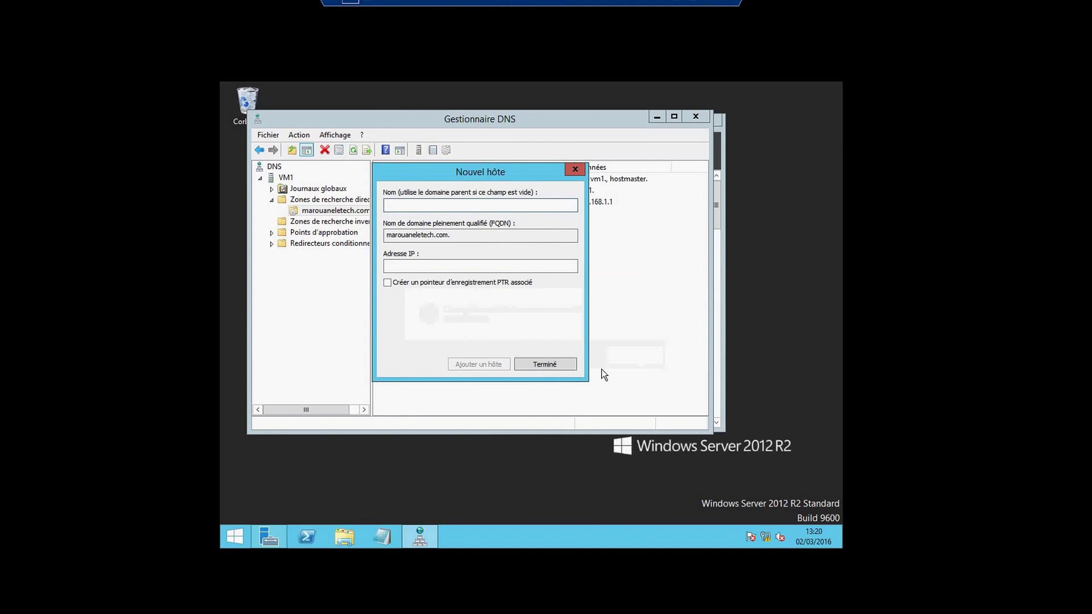
pyautogui.click(553, 365)
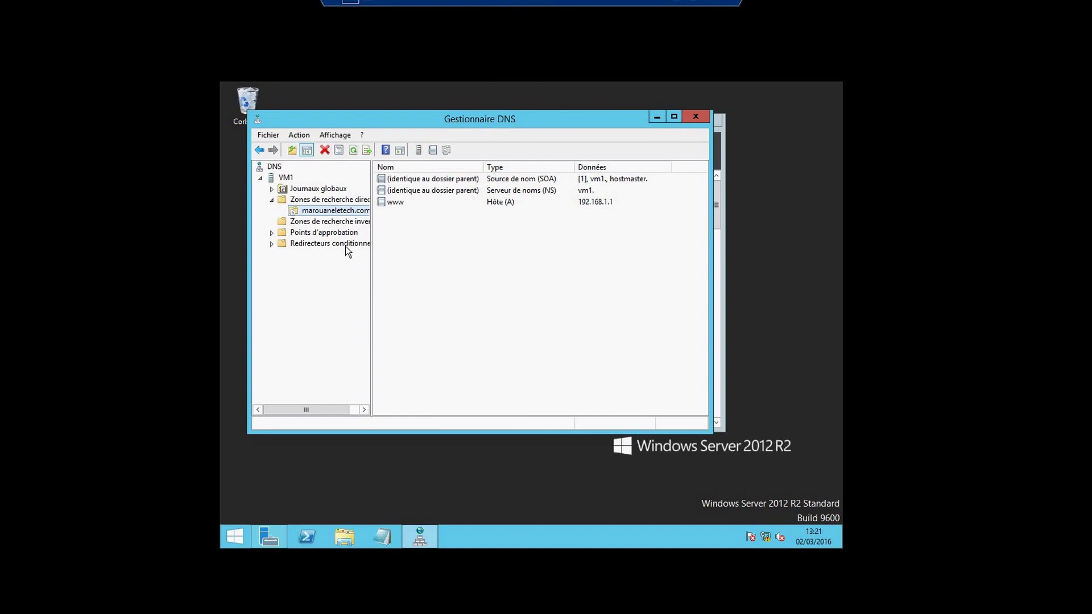
# Step: Close DNS Manager and open the VM1 server in a maximized IIS Manager, declining the Microsoft Web Platform offer
pyautogui.click(402, 203)
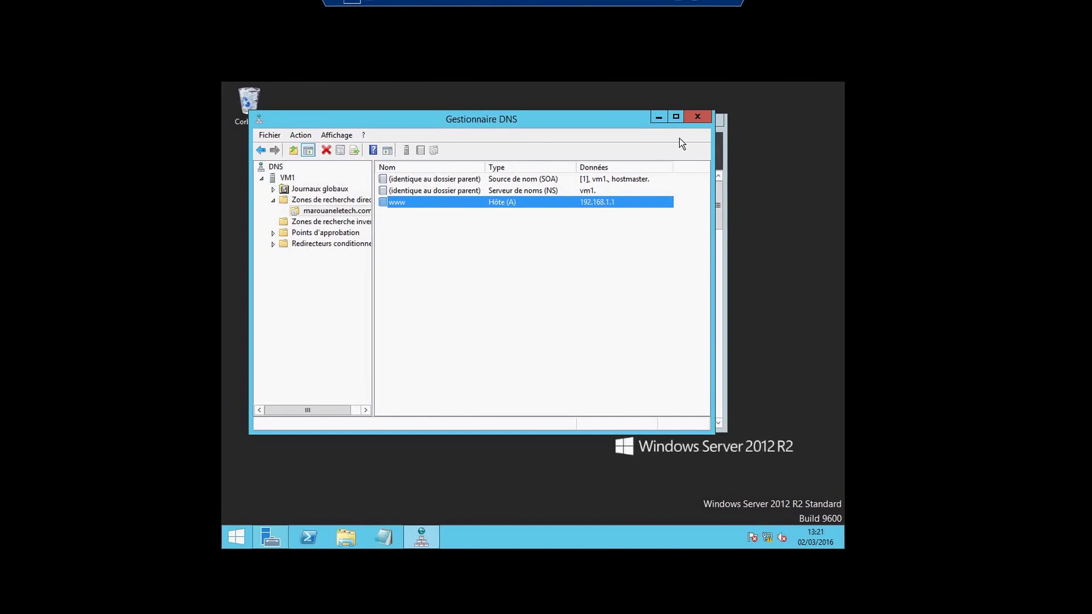
pyautogui.click(703, 116)
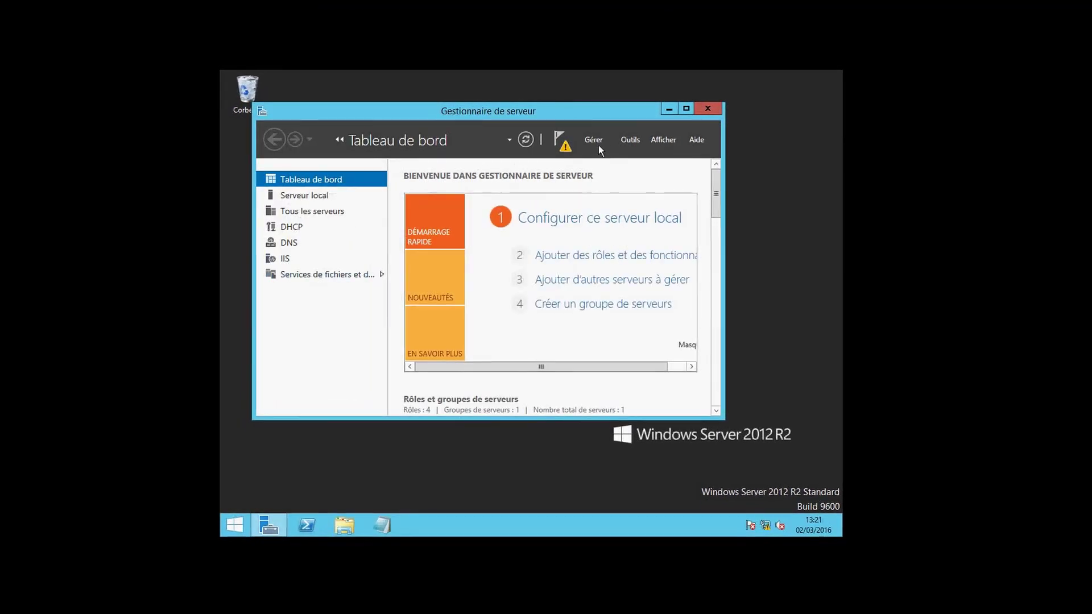
pyautogui.click(629, 140)
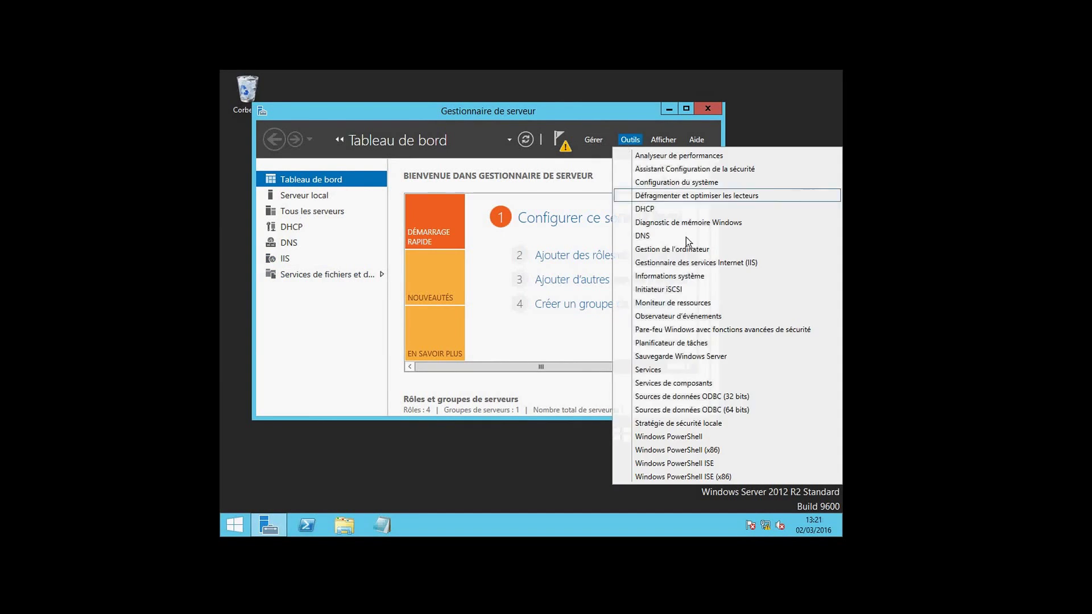
pyautogui.click(669, 264)
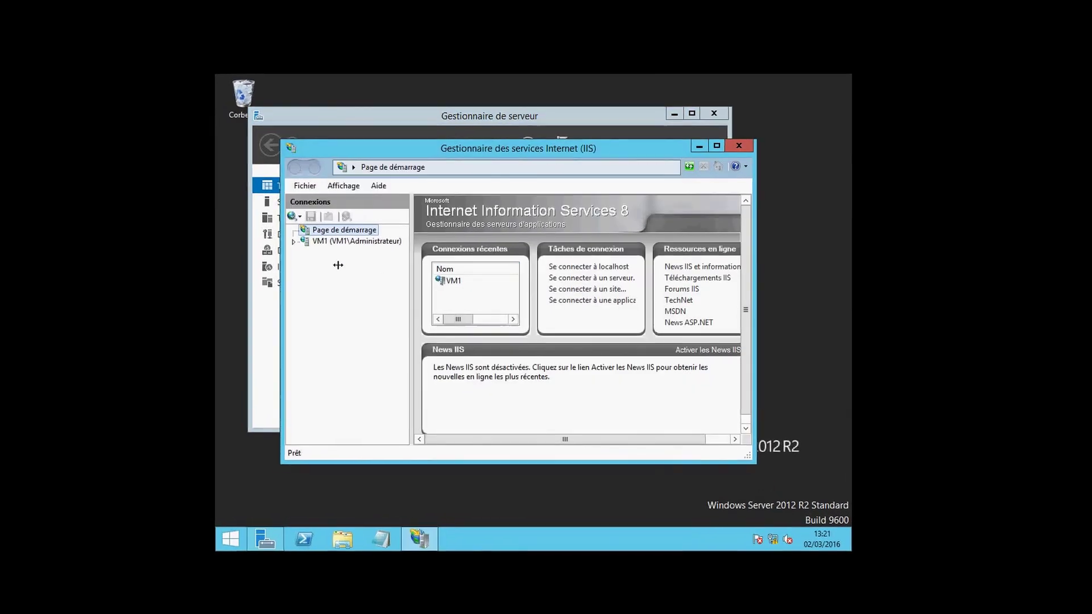
pyautogui.click(717, 151)
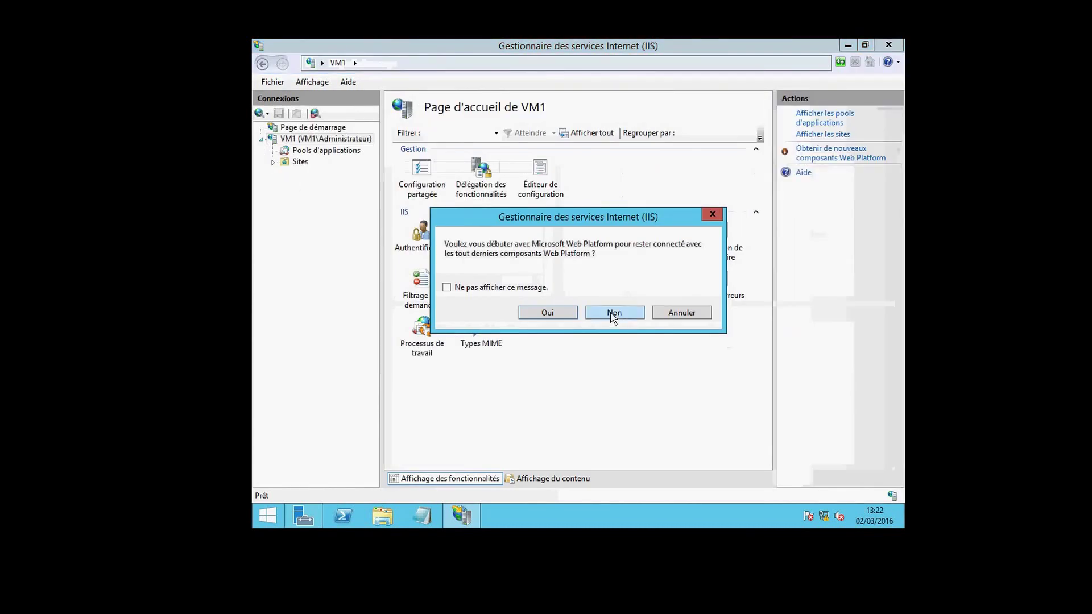
pyautogui.click(619, 312)
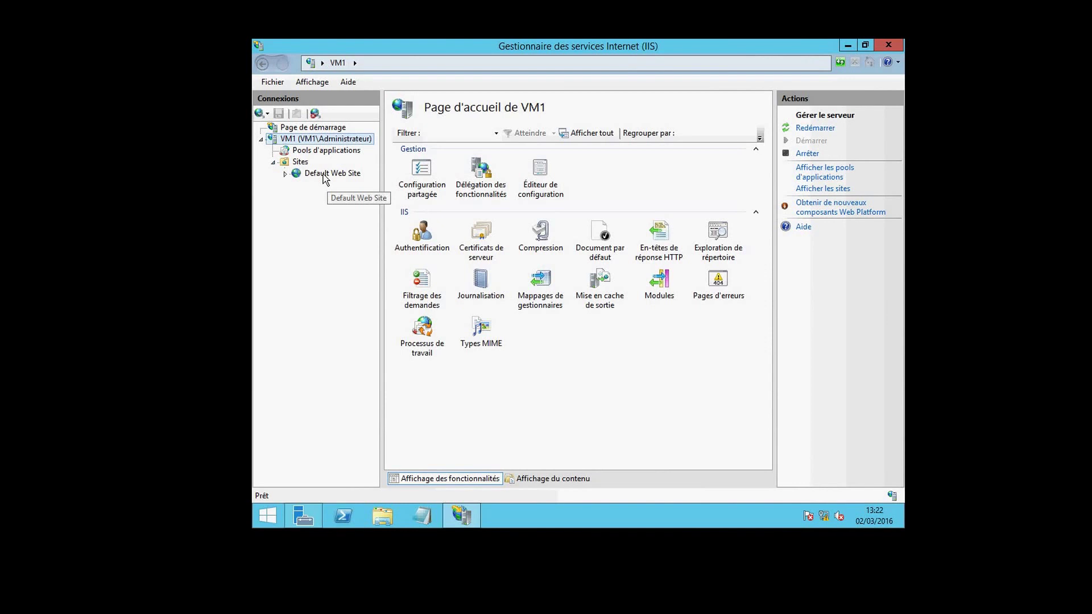
pyautogui.click(320, 174)
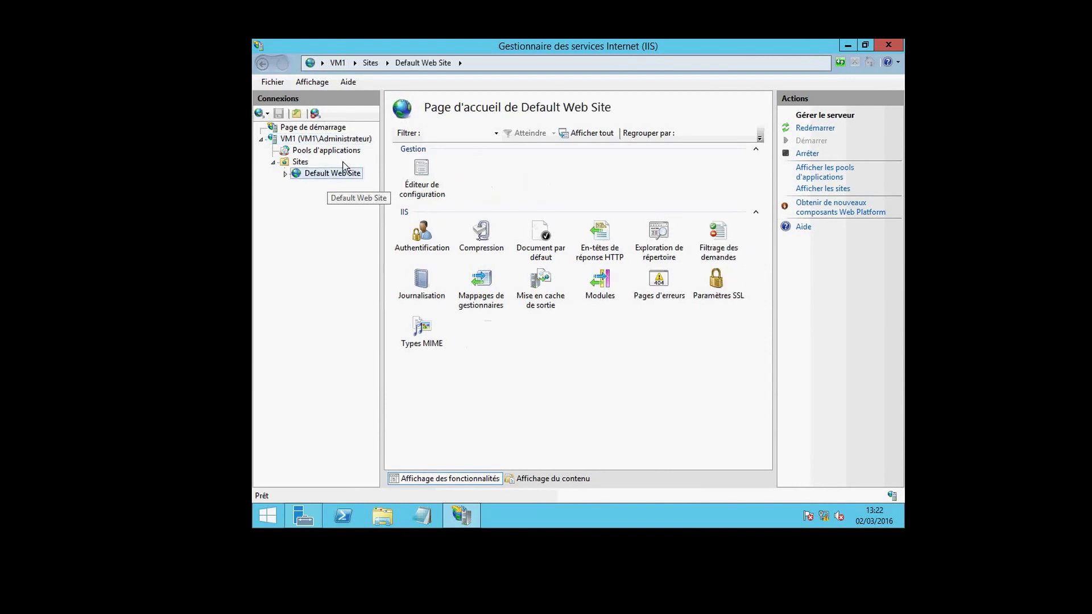
pyautogui.click(285, 175)
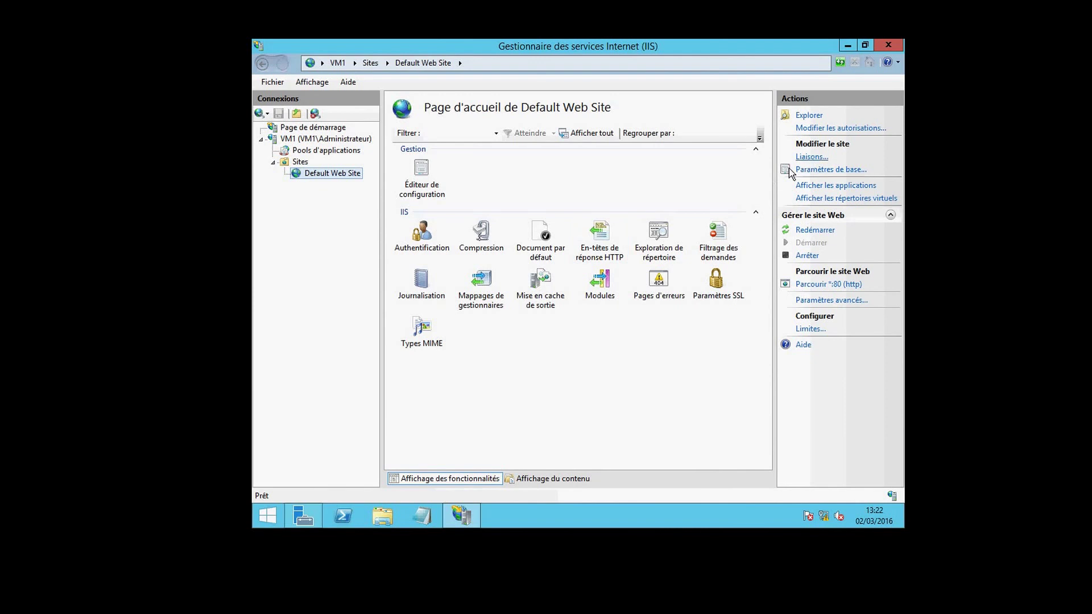
pyautogui.click(812, 158)
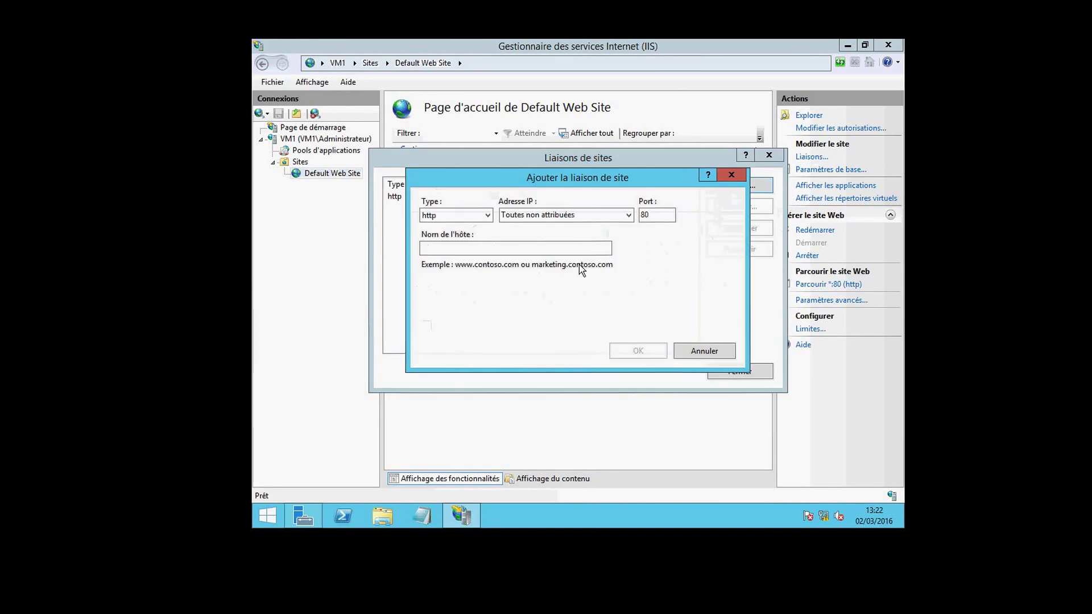
pyautogui.click(473, 249)
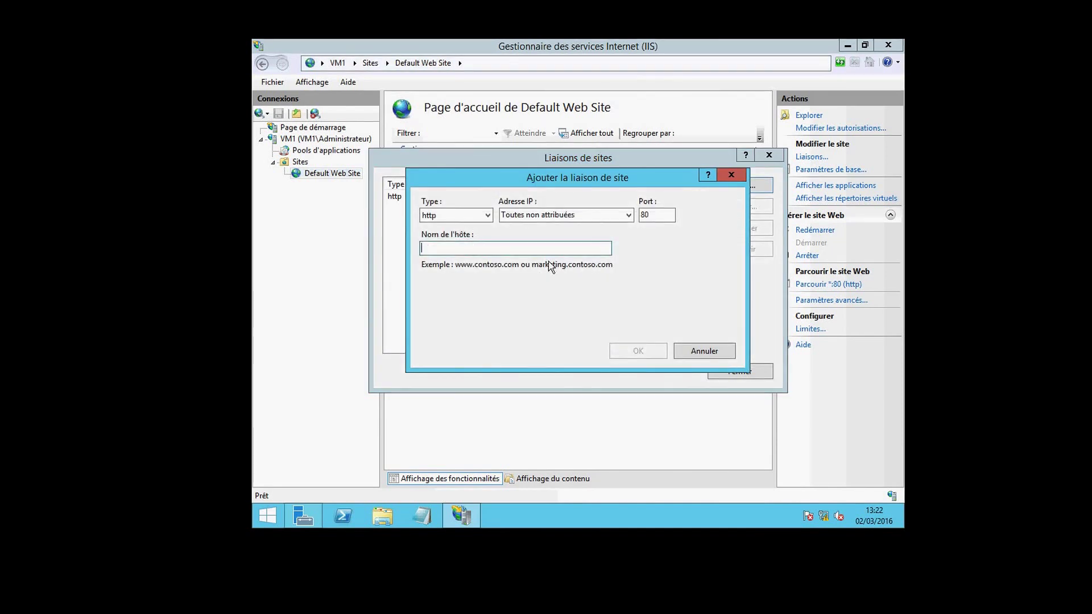
pyautogui.write('www')
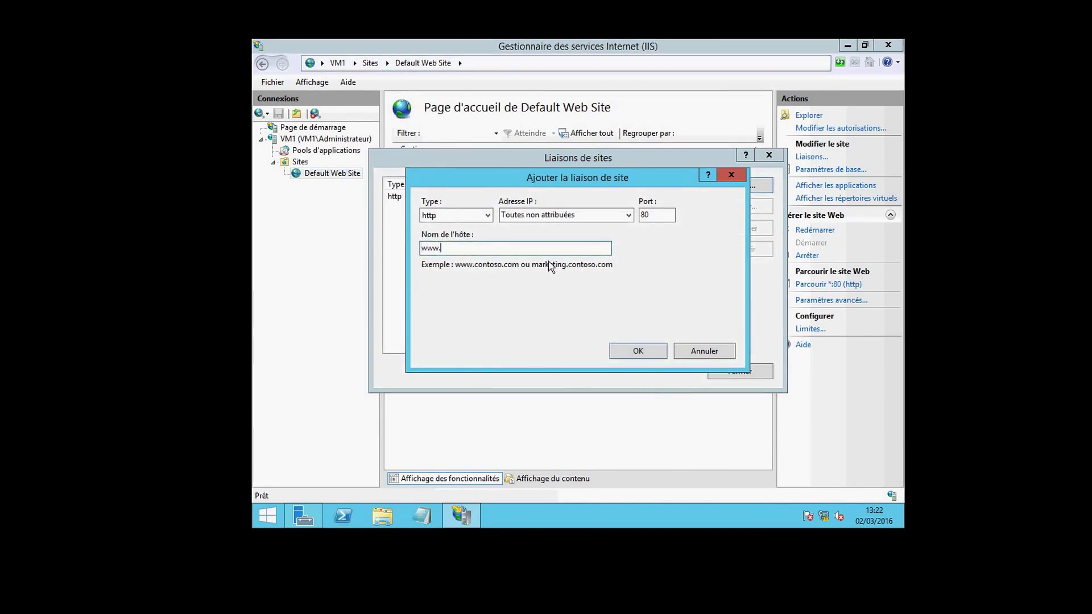
pyautogui.write('.marouaneletech.')
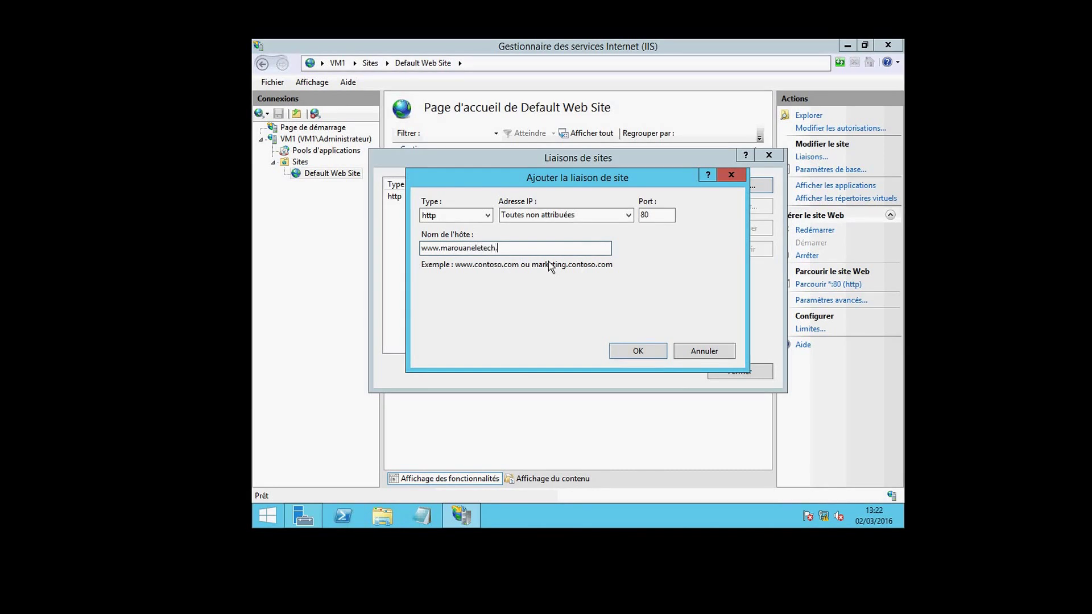
pyautogui.write('com')
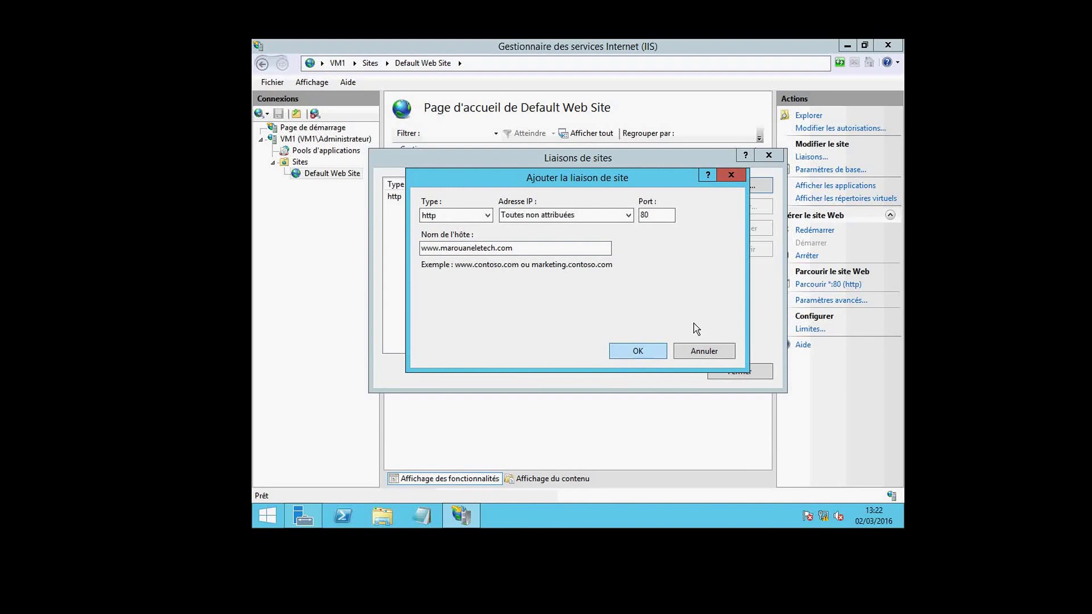
pyautogui.press('Return')
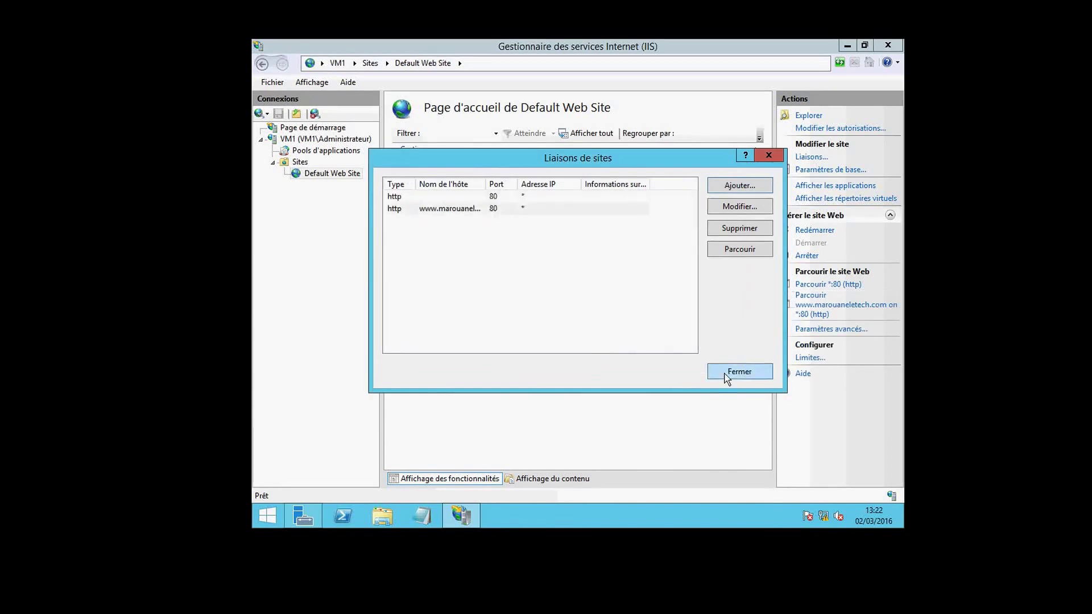
pyautogui.click(739, 372)
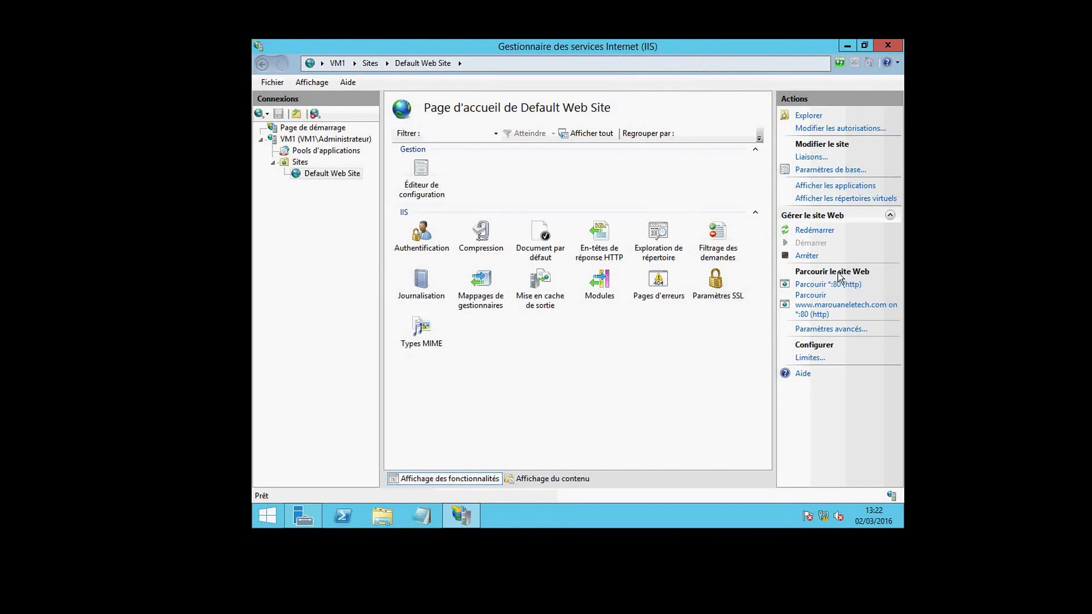
pyautogui.click(848, 321)
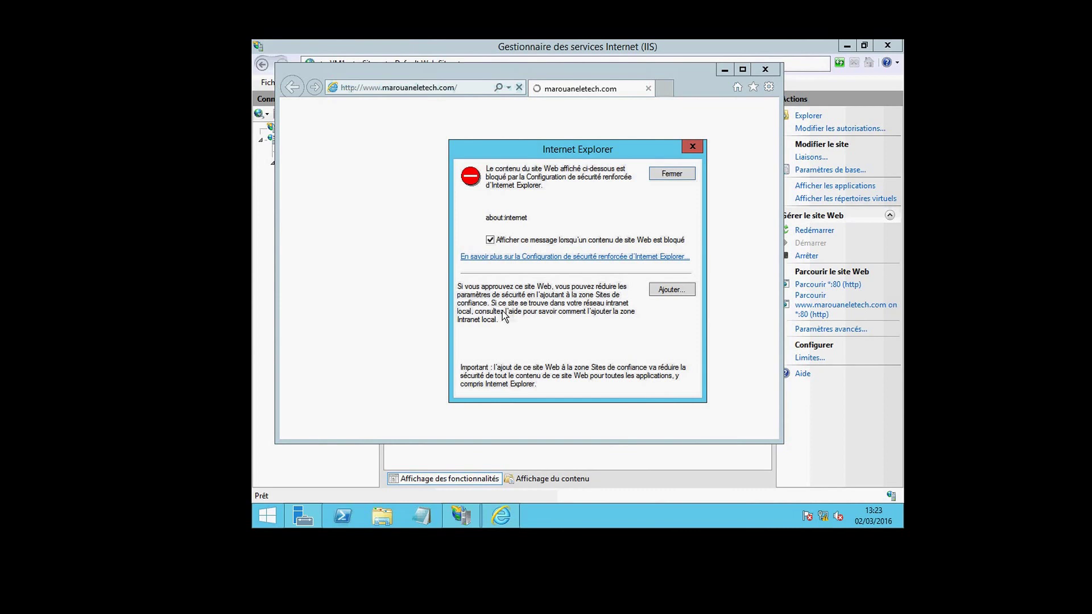
pyautogui.click(668, 174)
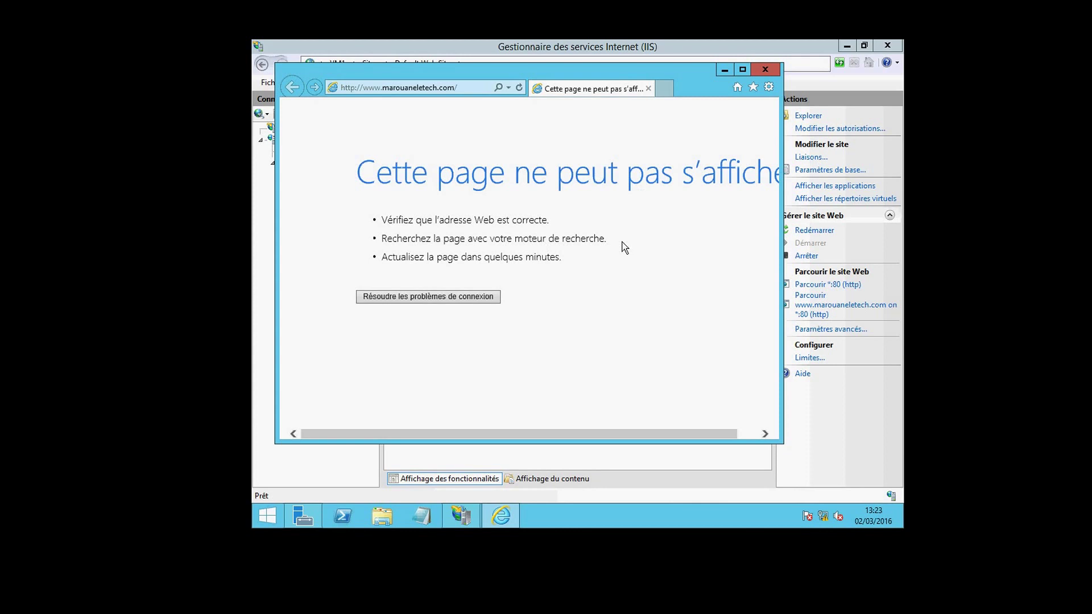
pyautogui.click(765, 69)
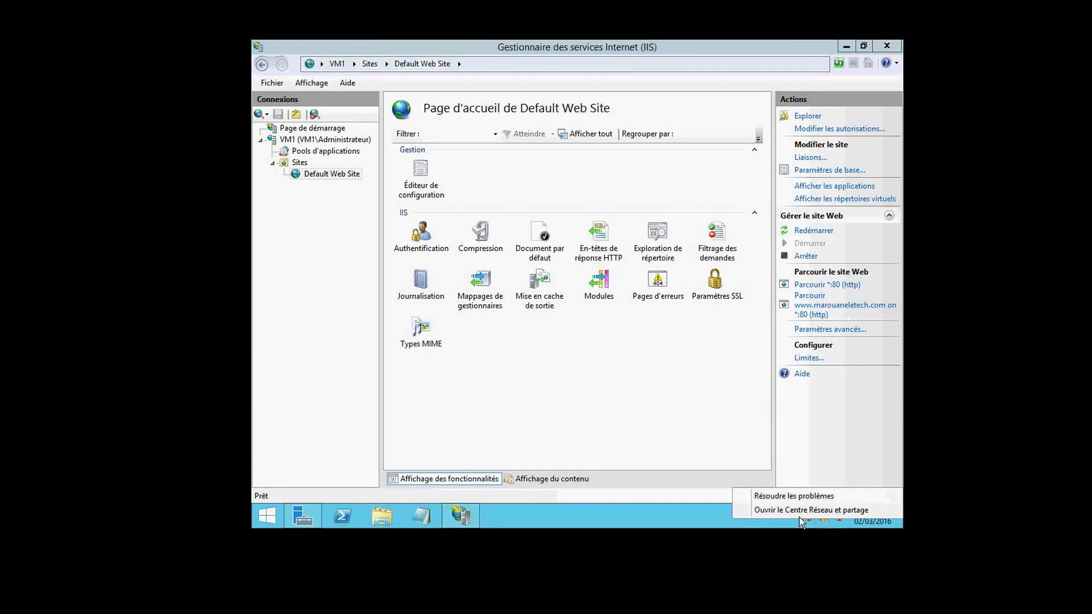
# Step: Set the preferred DNS server to 192.168.1.1 in the IPv4 properties of vm1's Ethernet adapter and close the network windows
pyautogui.click(804, 521)
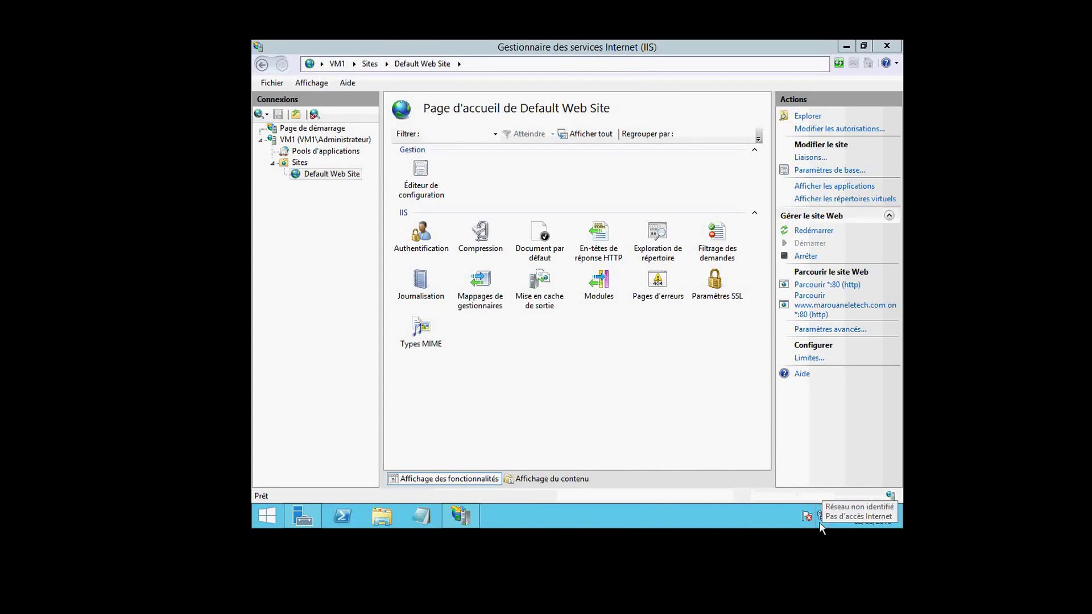
pyautogui.rightClick(819, 520)
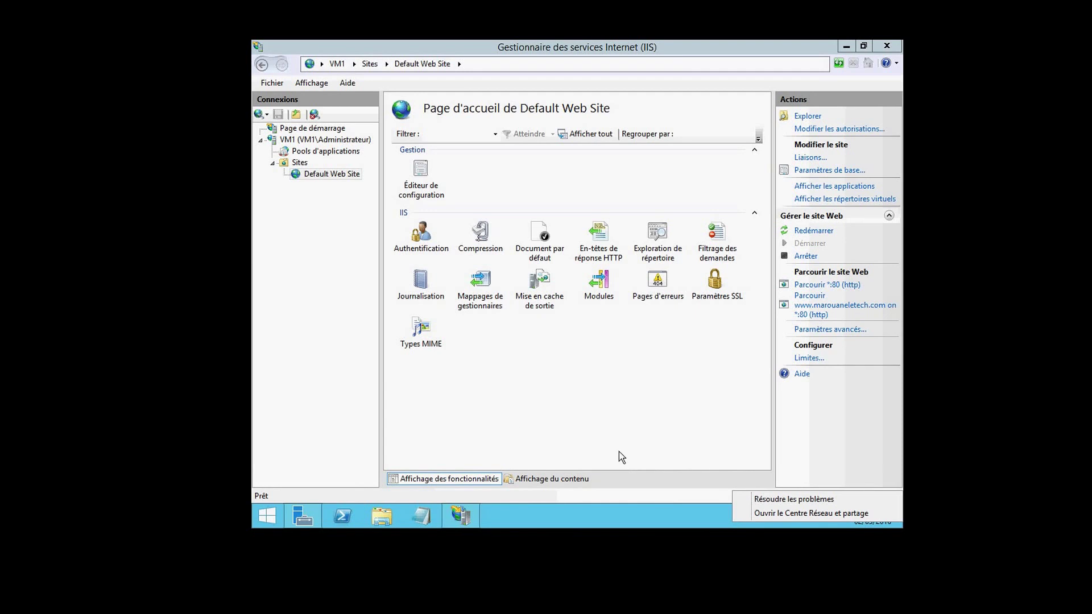
pyautogui.click(772, 514)
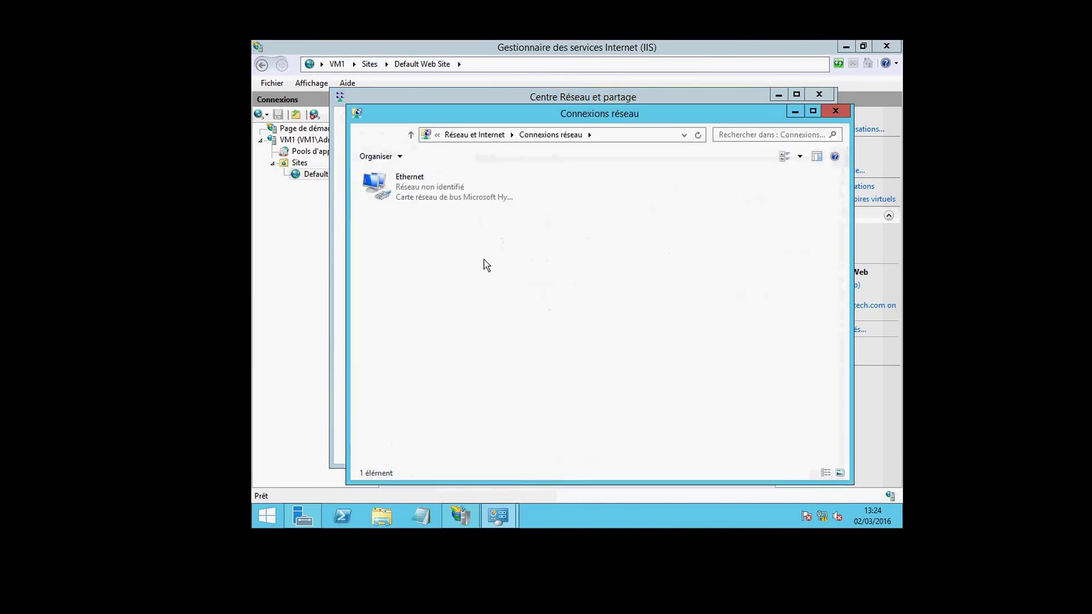
pyautogui.click(441, 196)
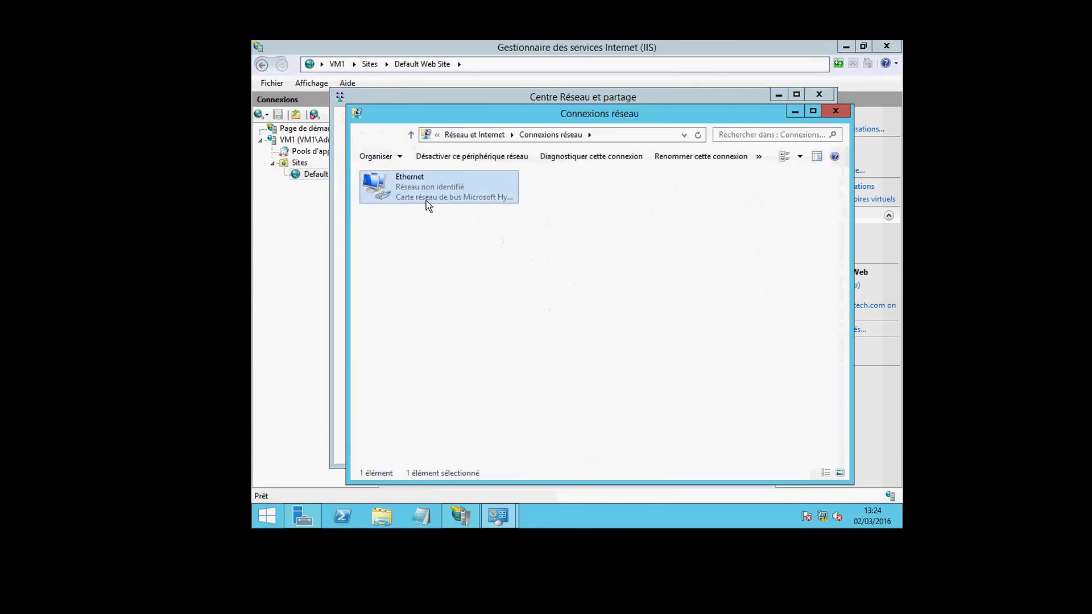
pyautogui.rightClick(442, 200)
pyautogui.click(492, 314)
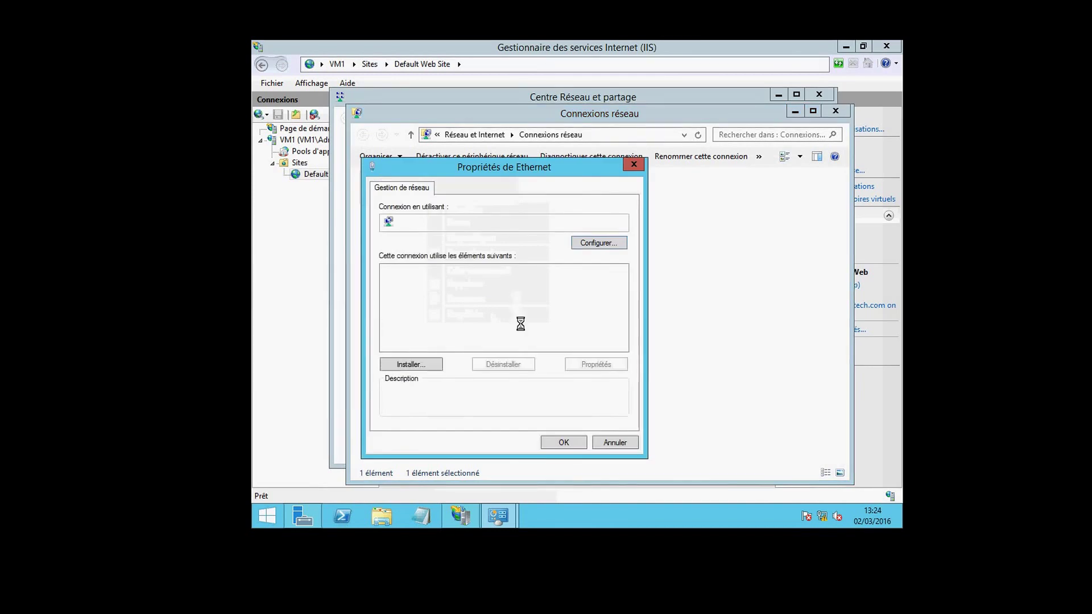
pyautogui.click(511, 346)
pyautogui.click(596, 364)
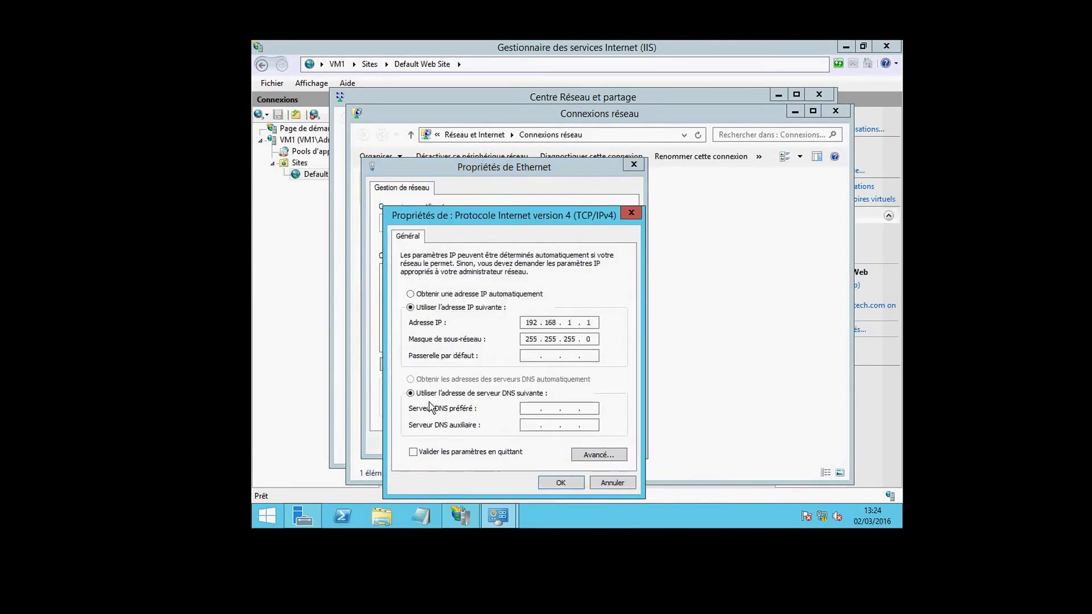
pyautogui.click(520, 404)
pyautogui.write('192 . 168 . 1 . 1')
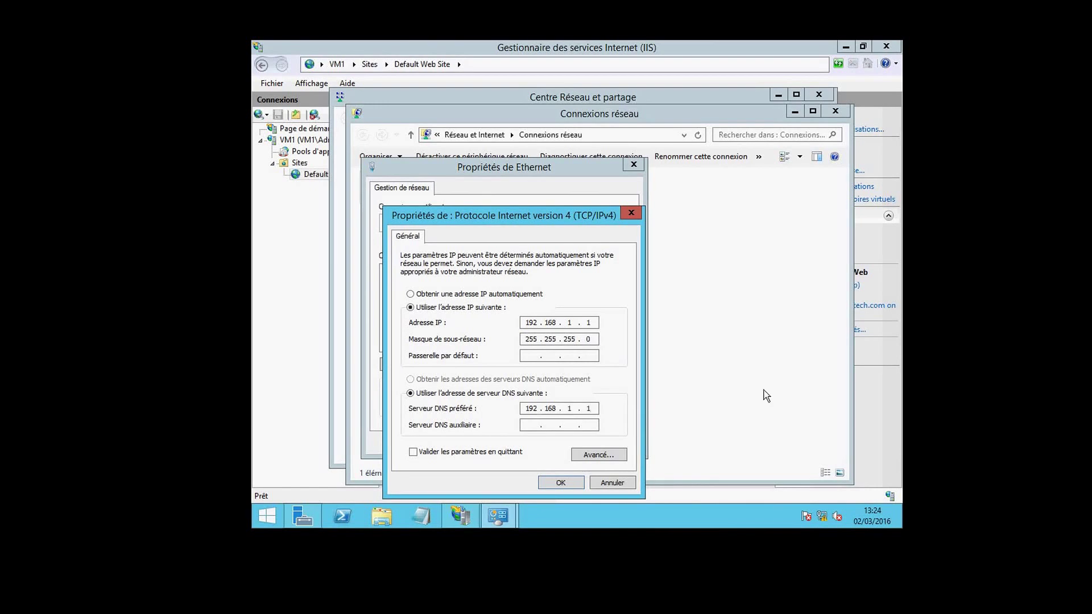
pyautogui.click(572, 483)
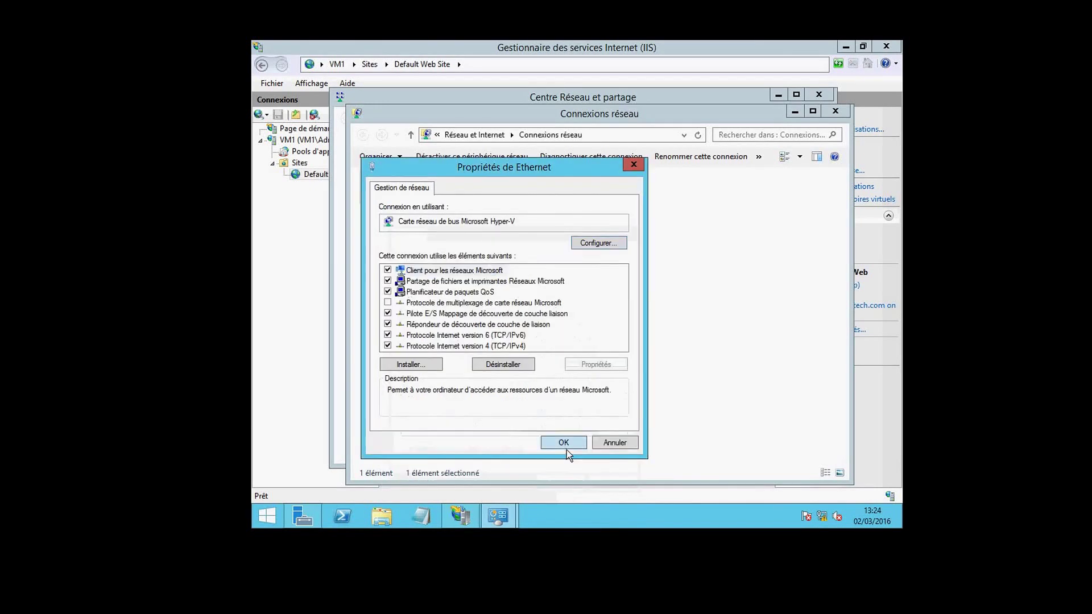
pyautogui.click(566, 449)
pyautogui.click(835, 112)
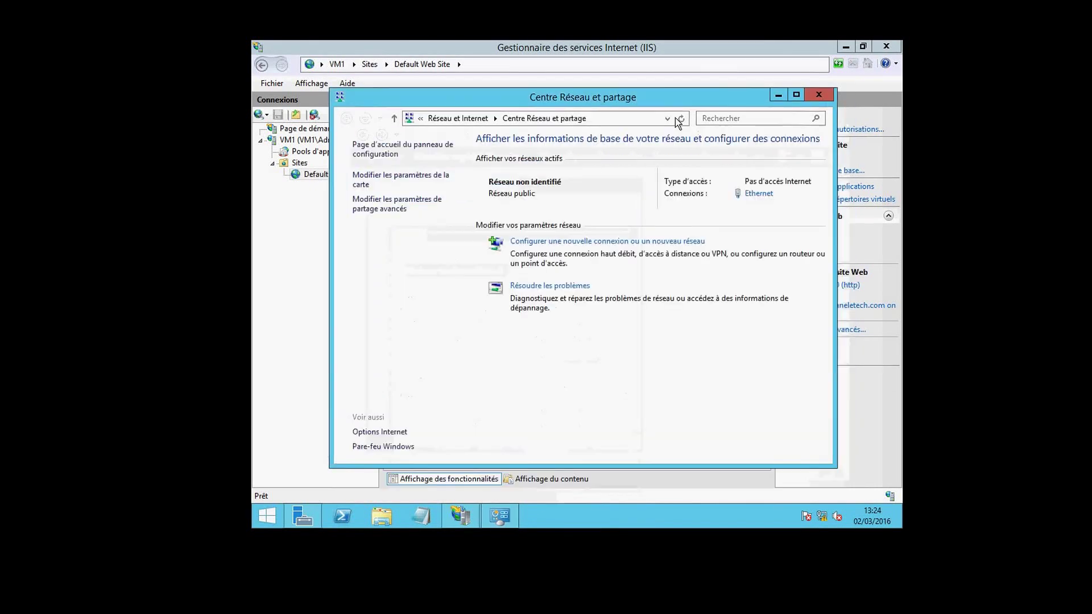
pyautogui.click(819, 94)
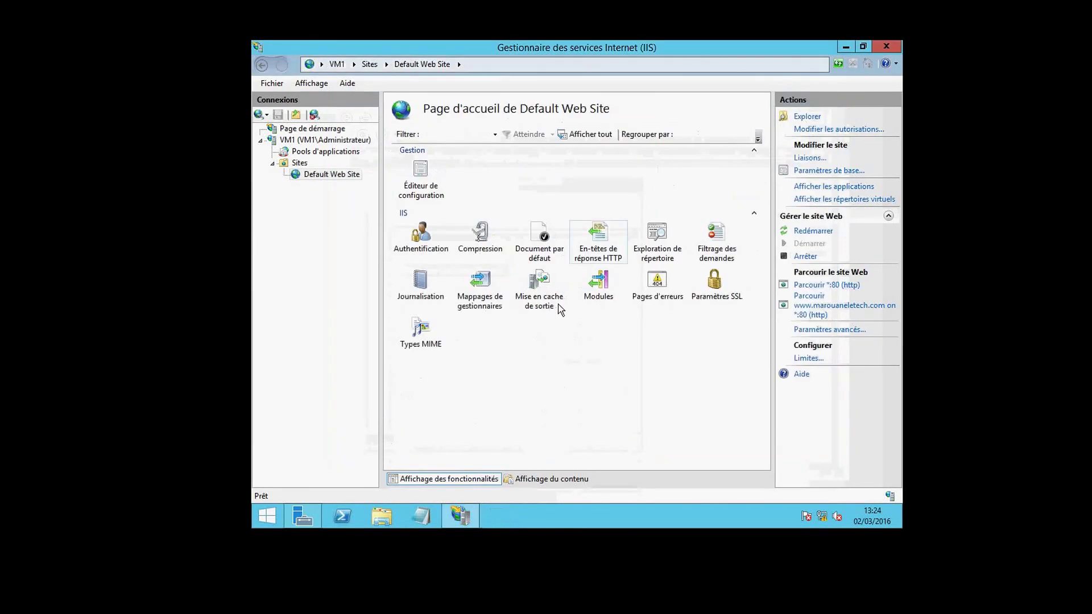
pyautogui.click(812, 312)
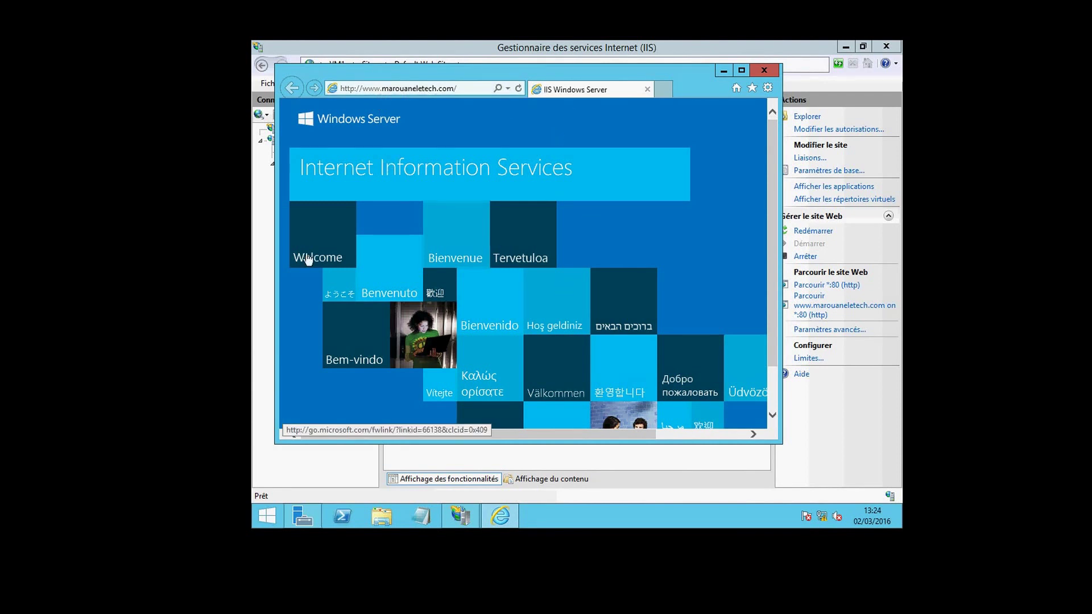
pyautogui.click(763, 70)
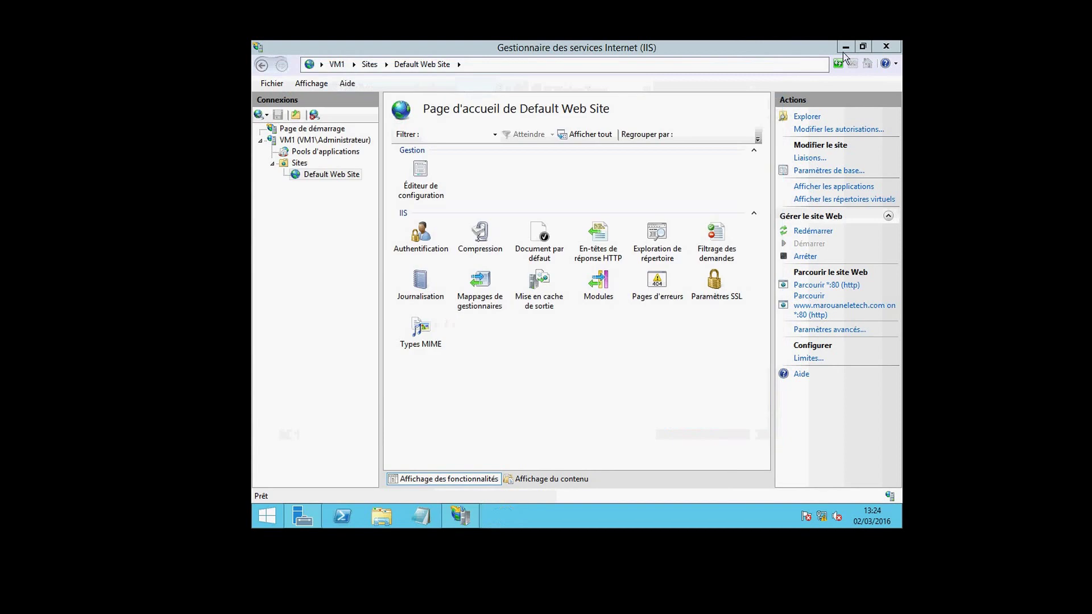
pyautogui.click(845, 46)
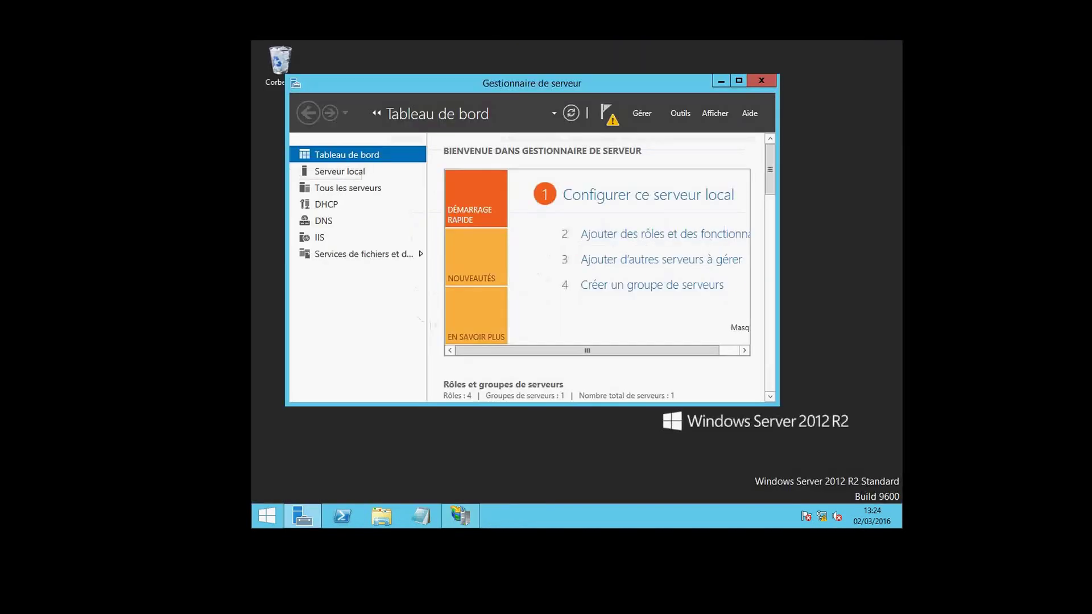
# Step: Switch to vm2, open the properties of its Ethernet adapter and show the virtual machine in full-screen mode
pyautogui.click(704, 1)
pyautogui.click(491, 610)
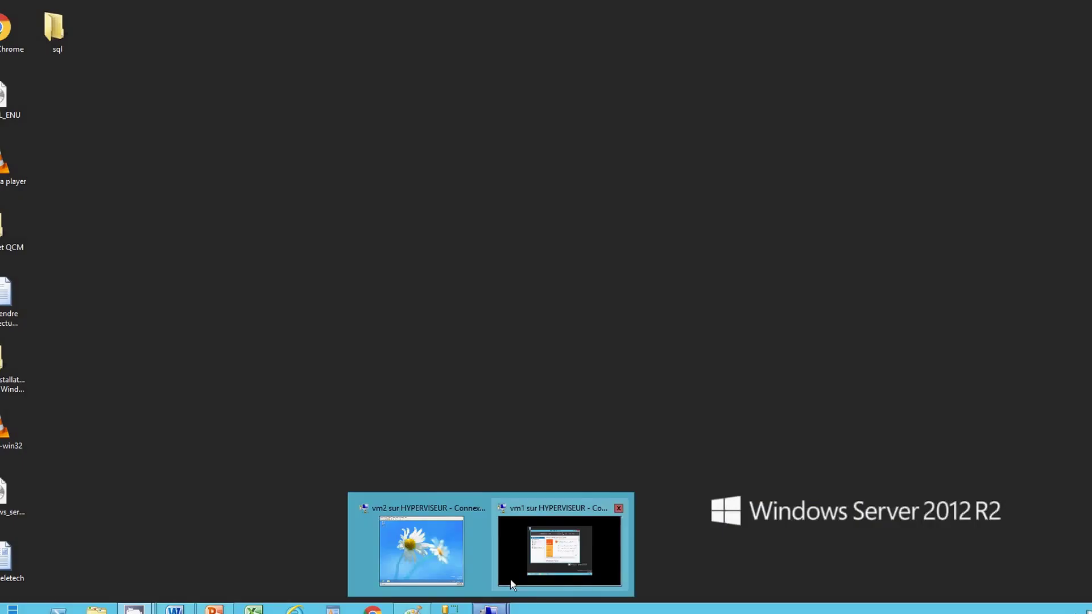
pyautogui.click(426, 554)
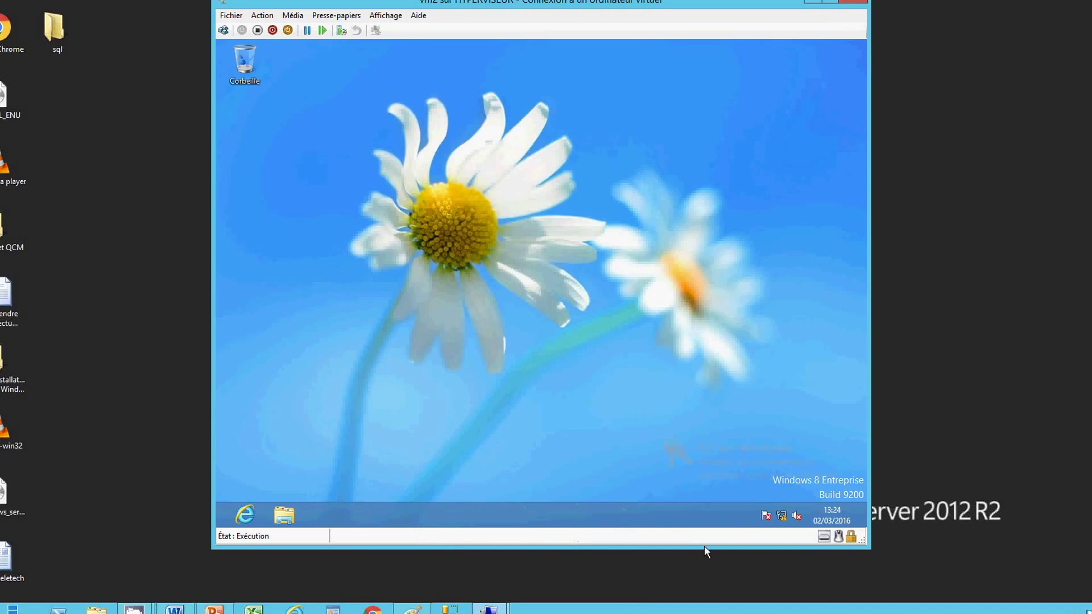
pyautogui.rightClick(781, 516)
pyautogui.click(753, 510)
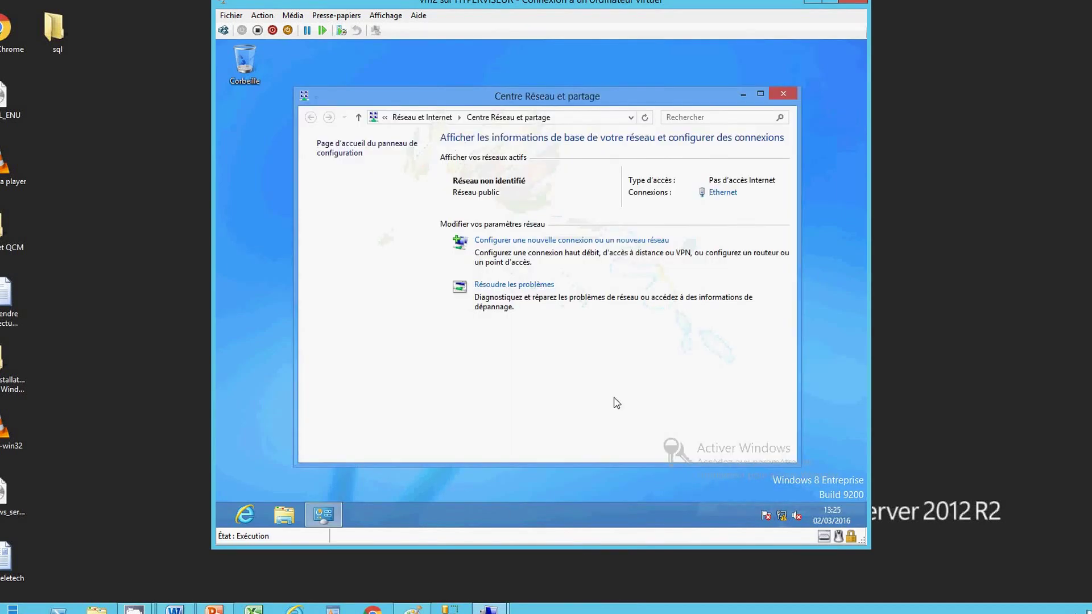
pyautogui.click(339, 178)
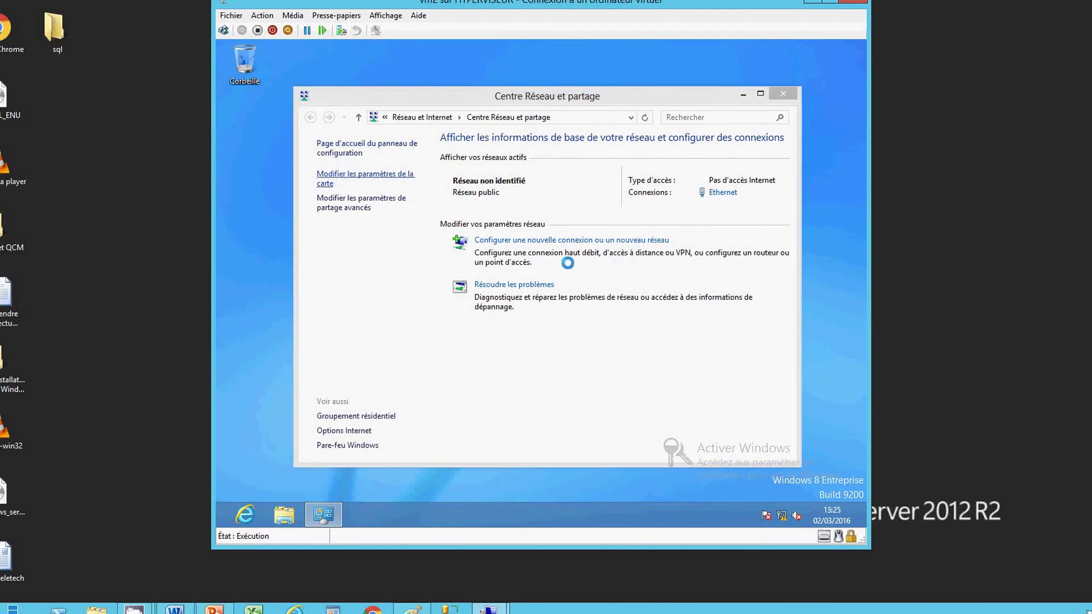
pyautogui.click(370, 195)
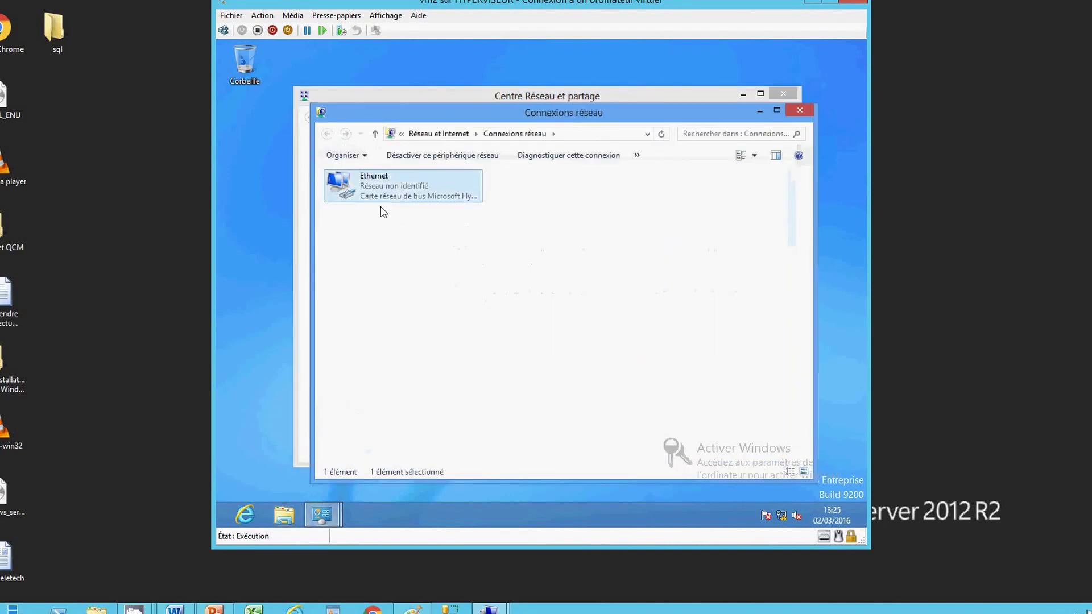
pyautogui.rightClick(370, 195)
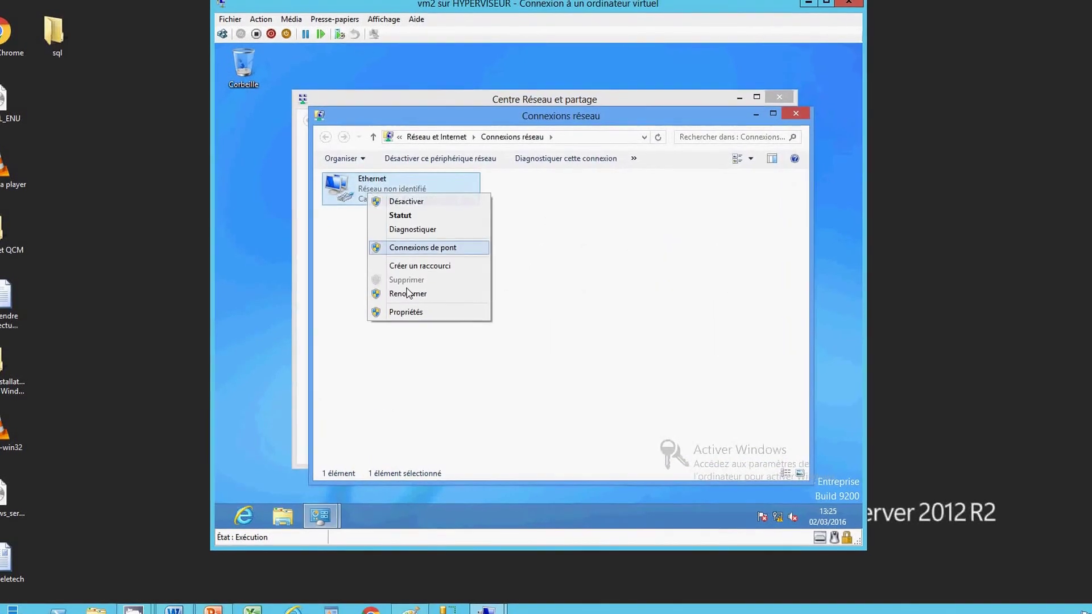
pyautogui.click(412, 310)
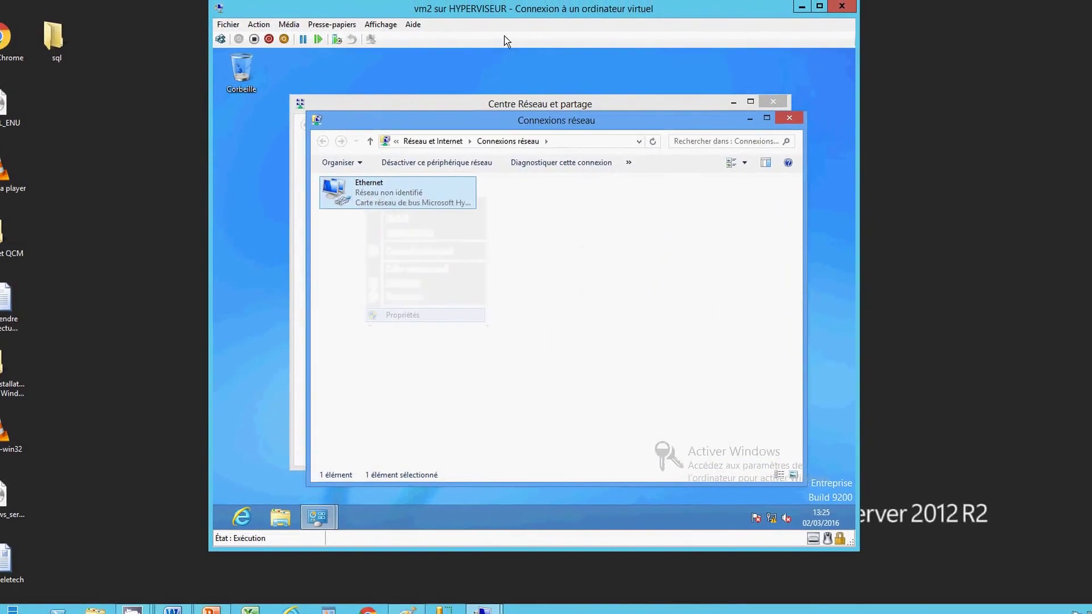
pyautogui.click(379, 28)
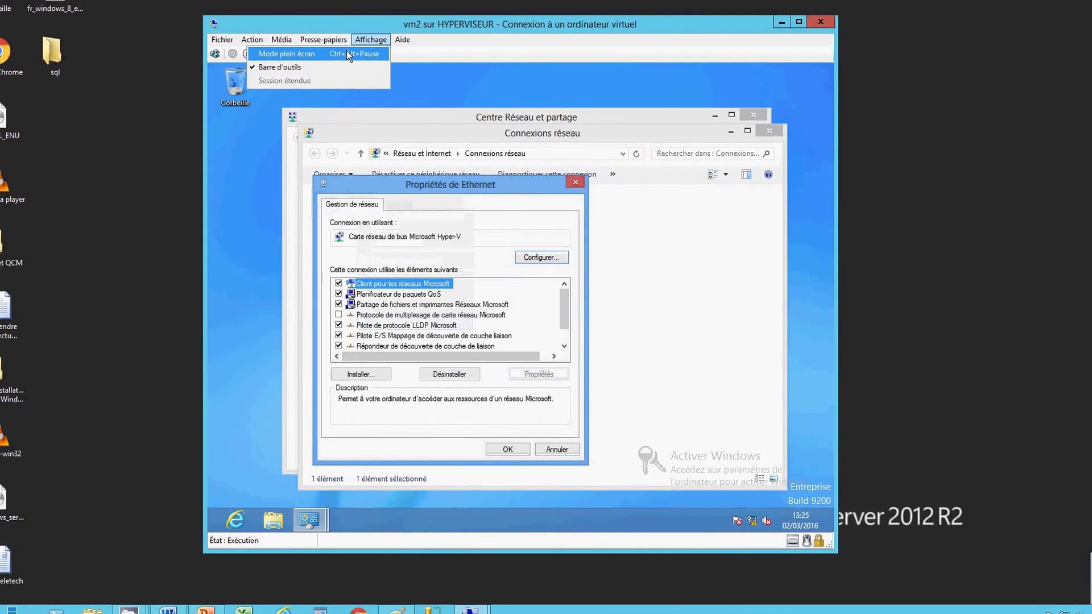
pyautogui.click(341, 52)
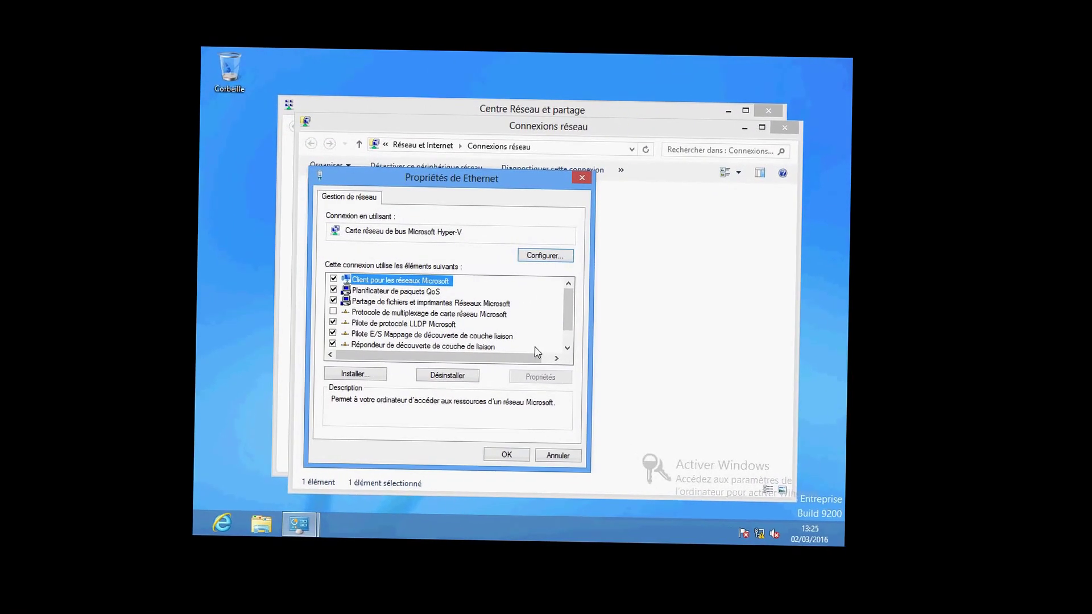
# Step: Set the preferred DNS server to 192.168.1.1 in the adapter's IPv4 properties, keeping the automatic IP address, and close the network windows
pyautogui.click(566, 349)
pyautogui.click(566, 348)
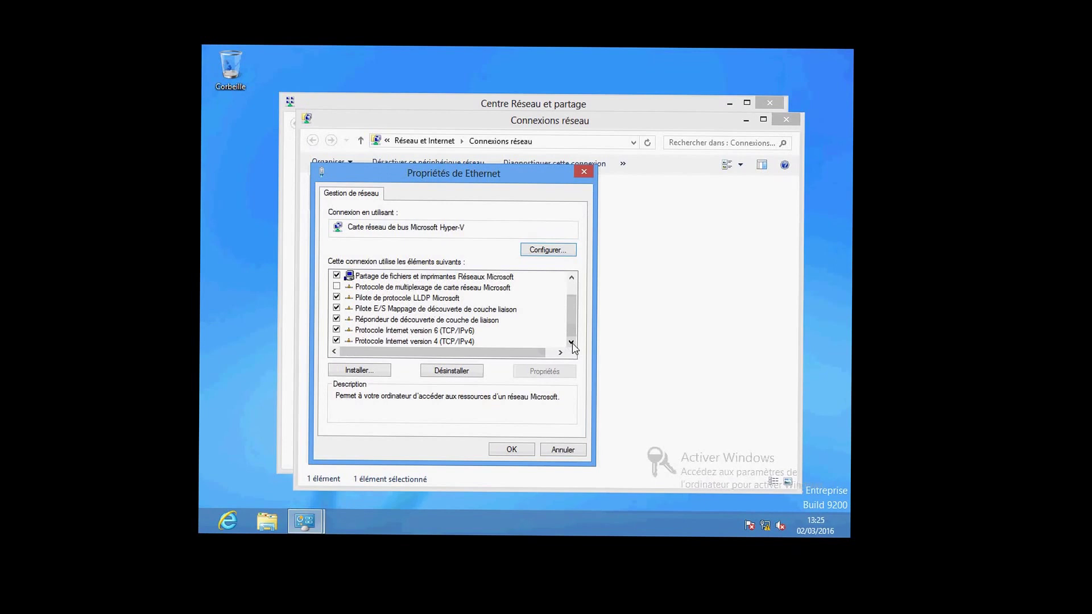
pyautogui.doubleClick(460, 339)
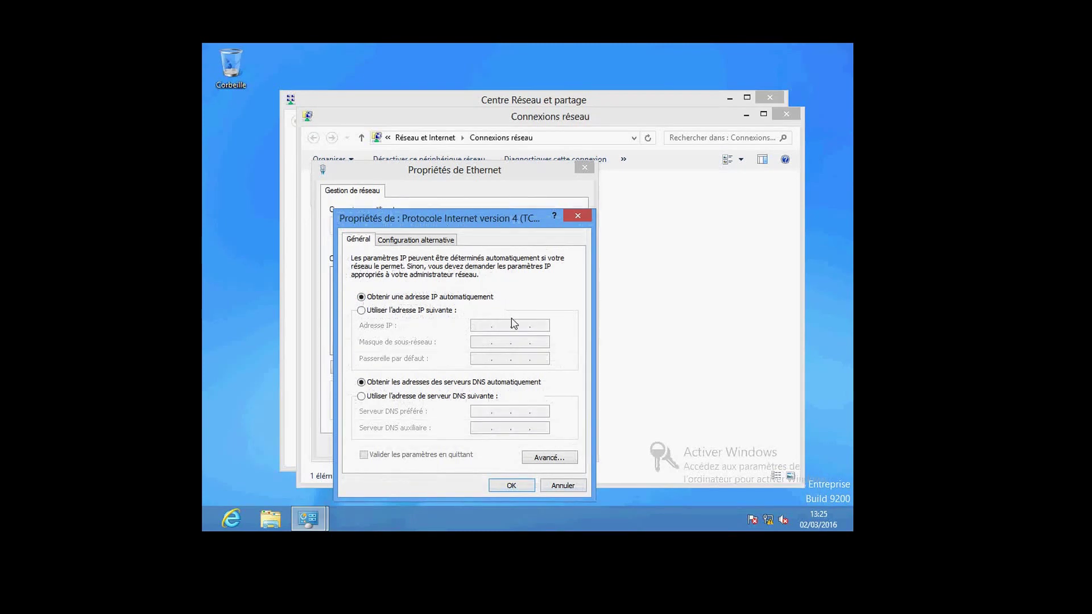
pyautogui.click(361, 398)
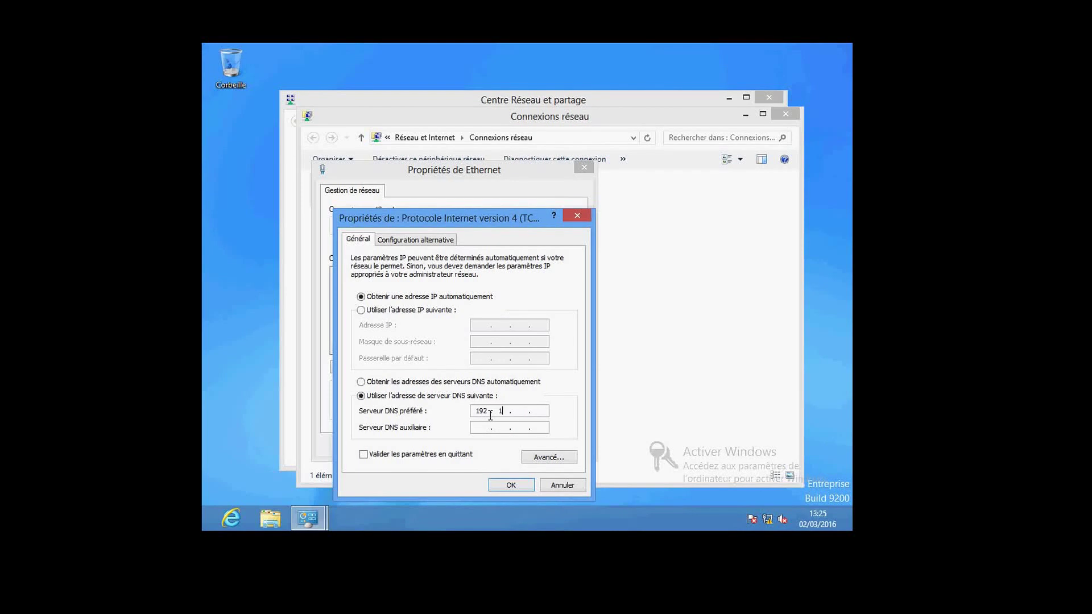
pyautogui.write('192.168.1.1')
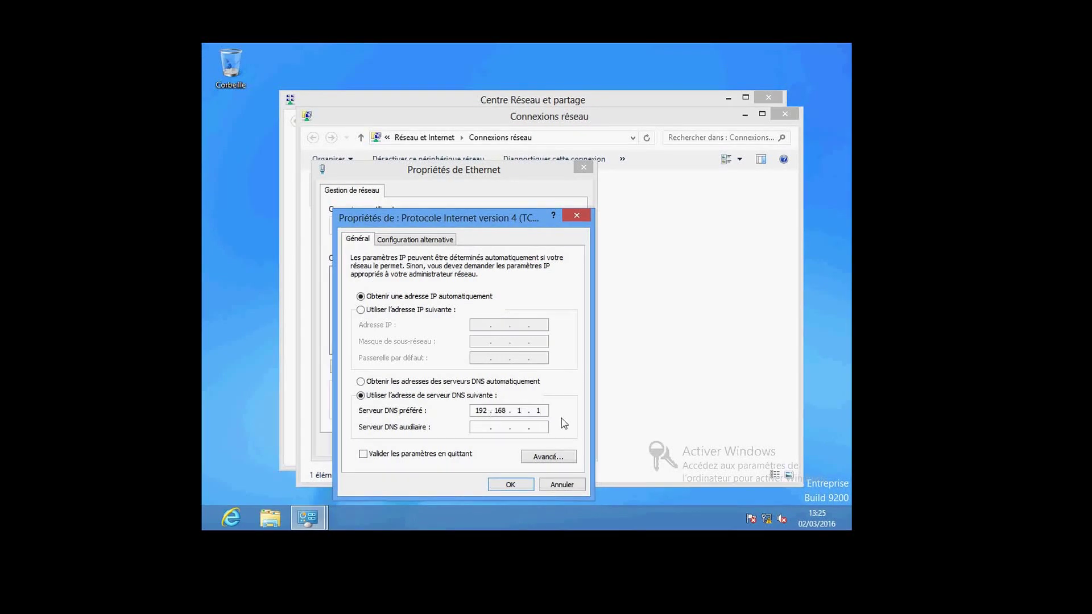
pyautogui.click(510, 485)
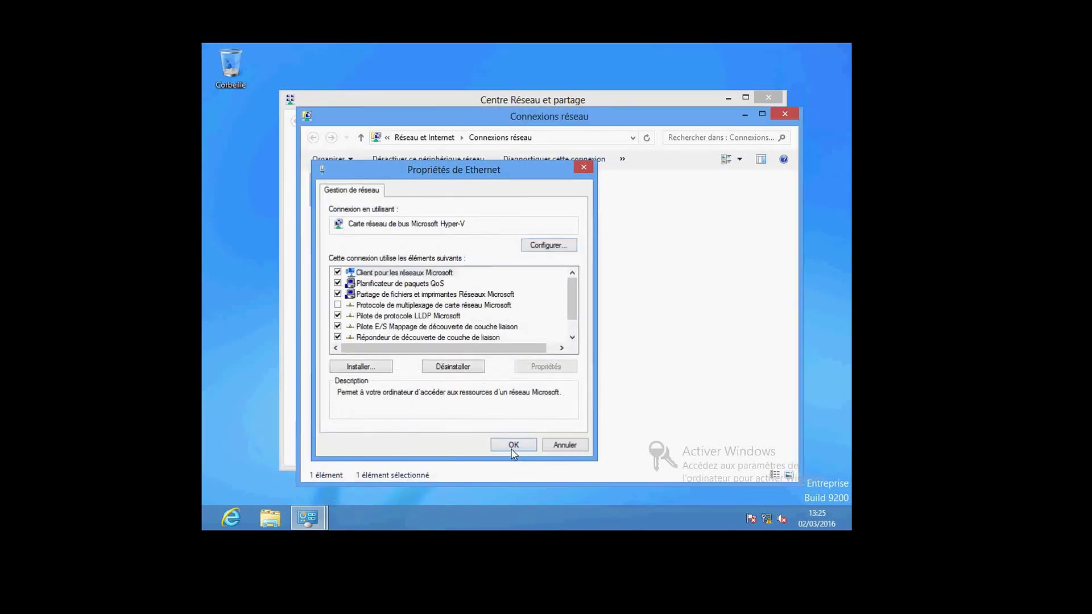
pyautogui.click(512, 443)
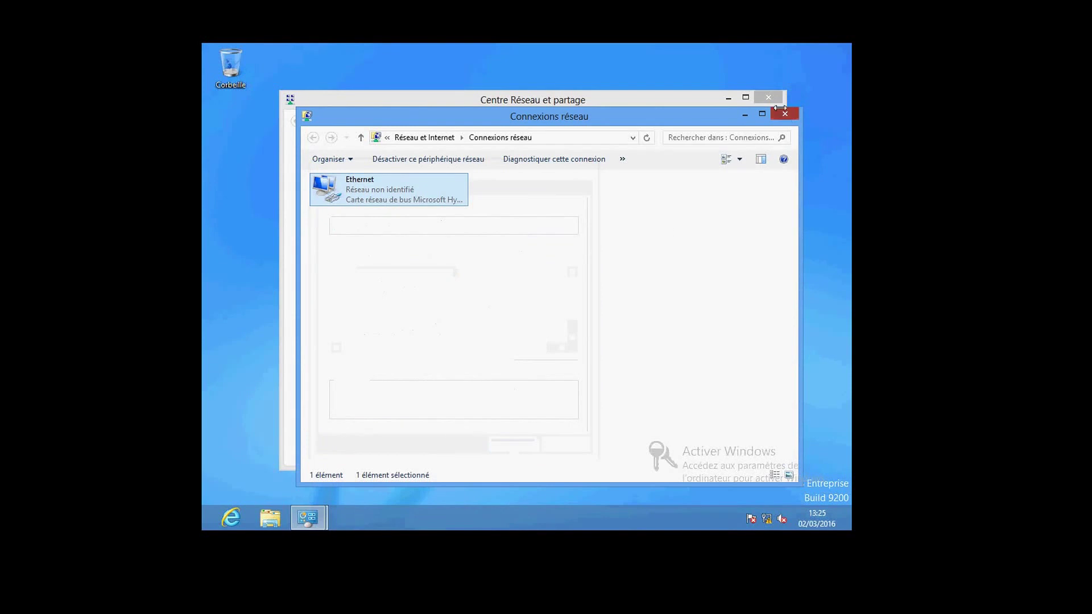
pyautogui.click(774, 113)
pyautogui.click(766, 95)
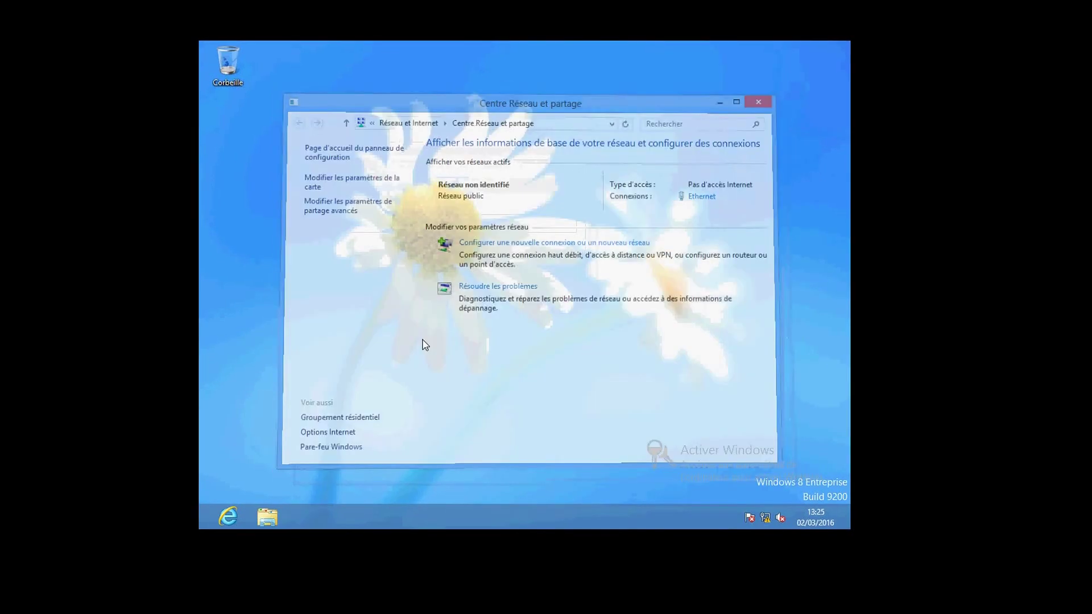
pyautogui.click(227, 517)
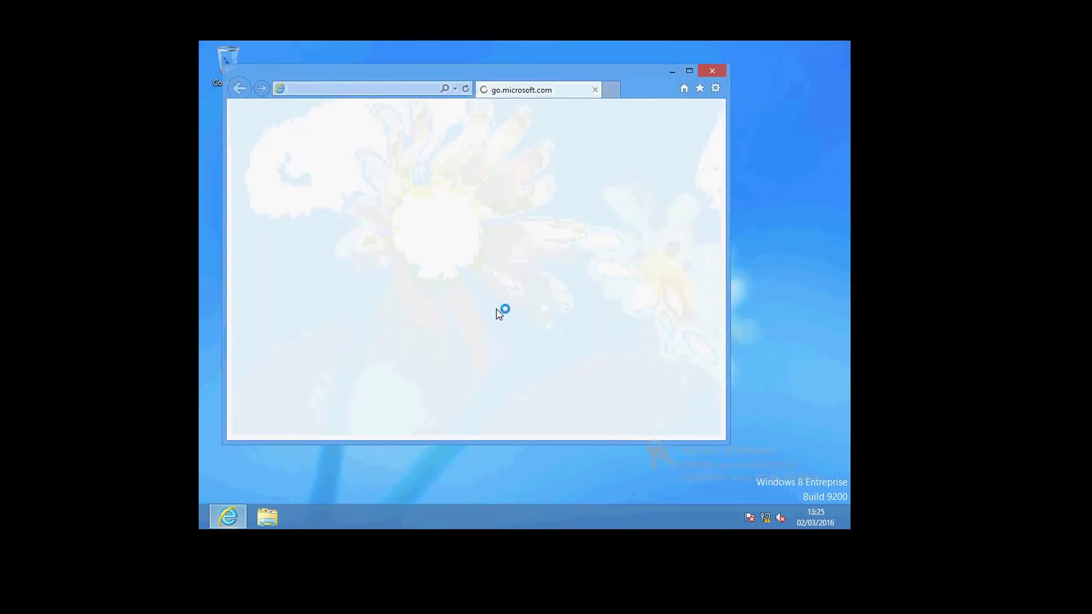
pyautogui.click(318, 94)
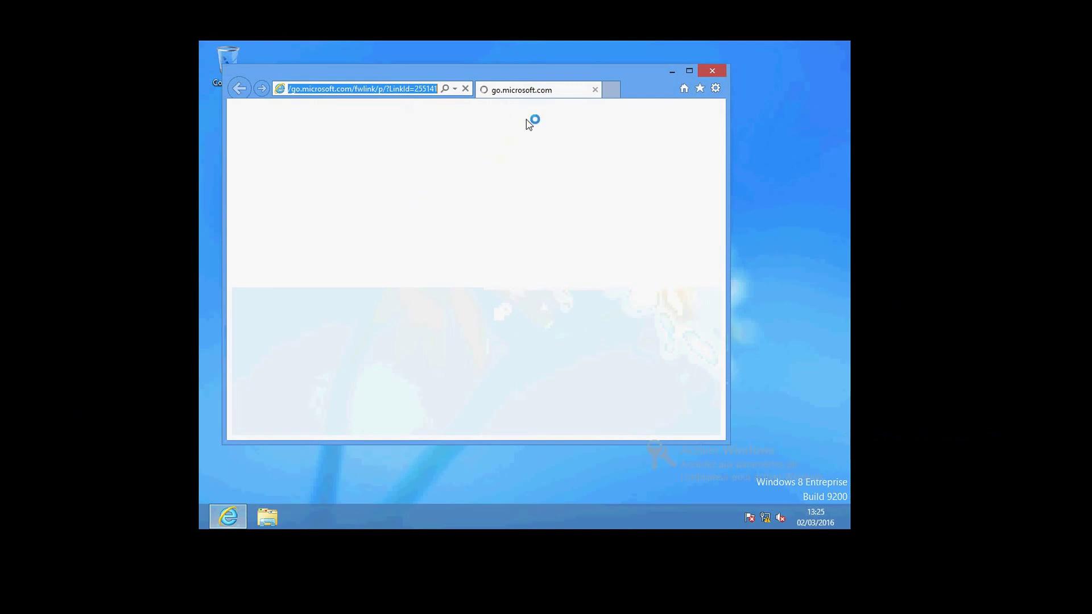
pyautogui.write('www.m')
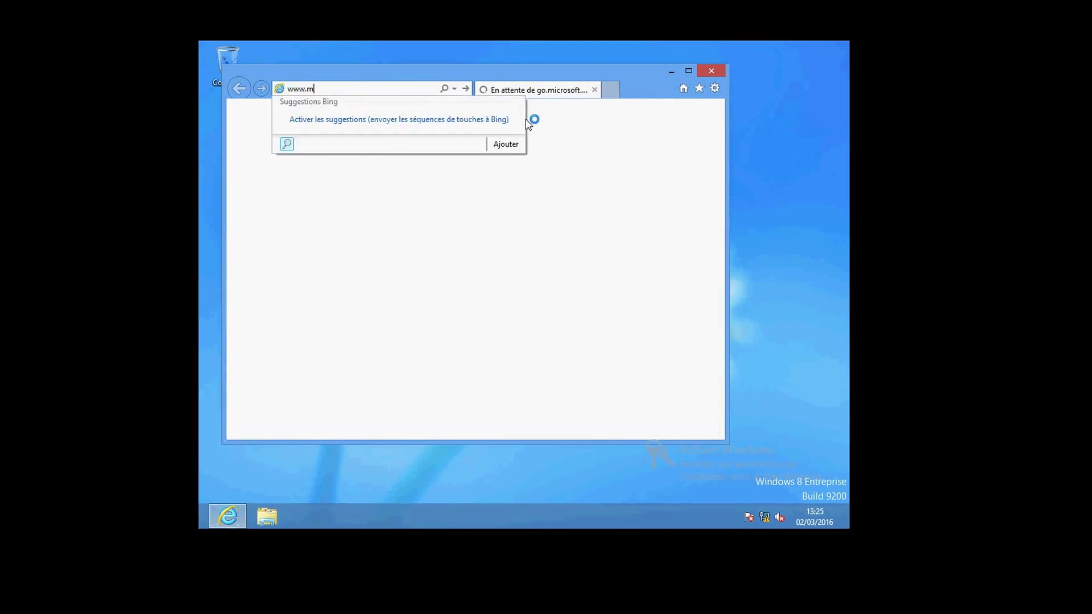
pyautogui.write('arouanelet')
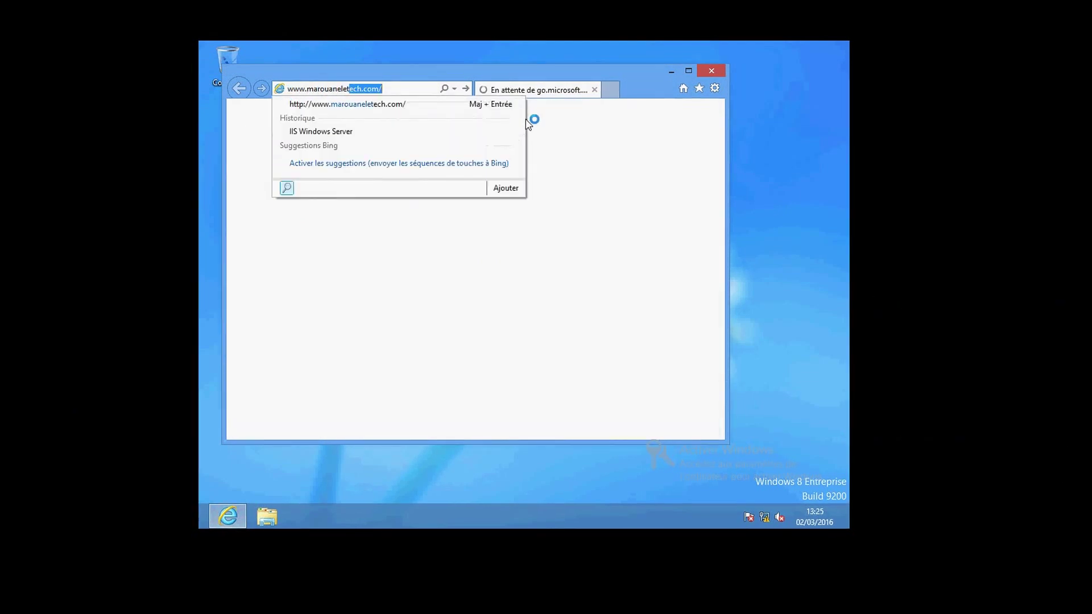
pyautogui.write('ech.com')
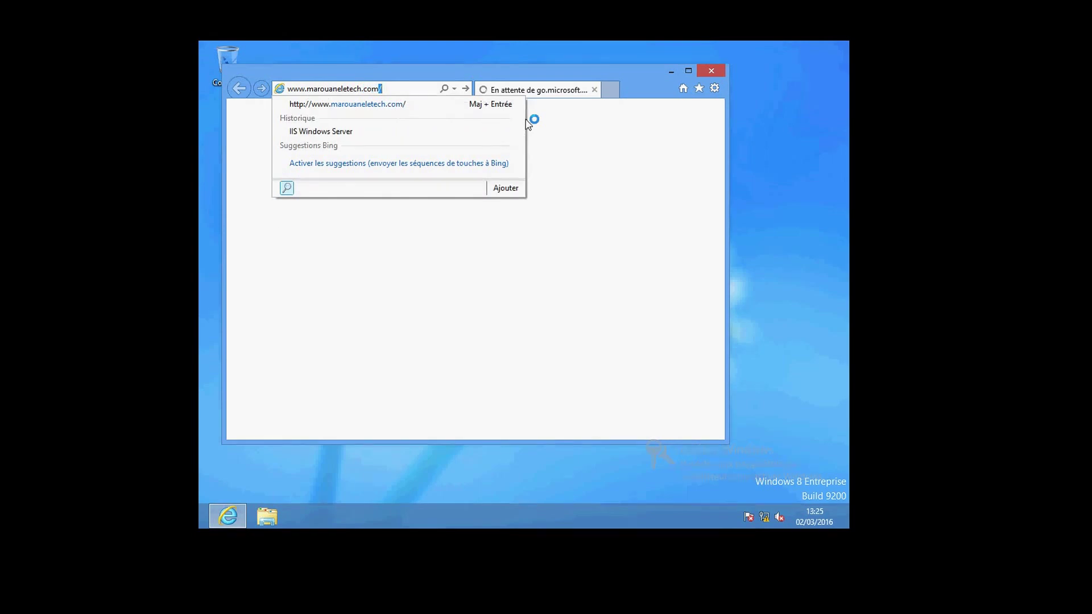
pyautogui.press('Return')
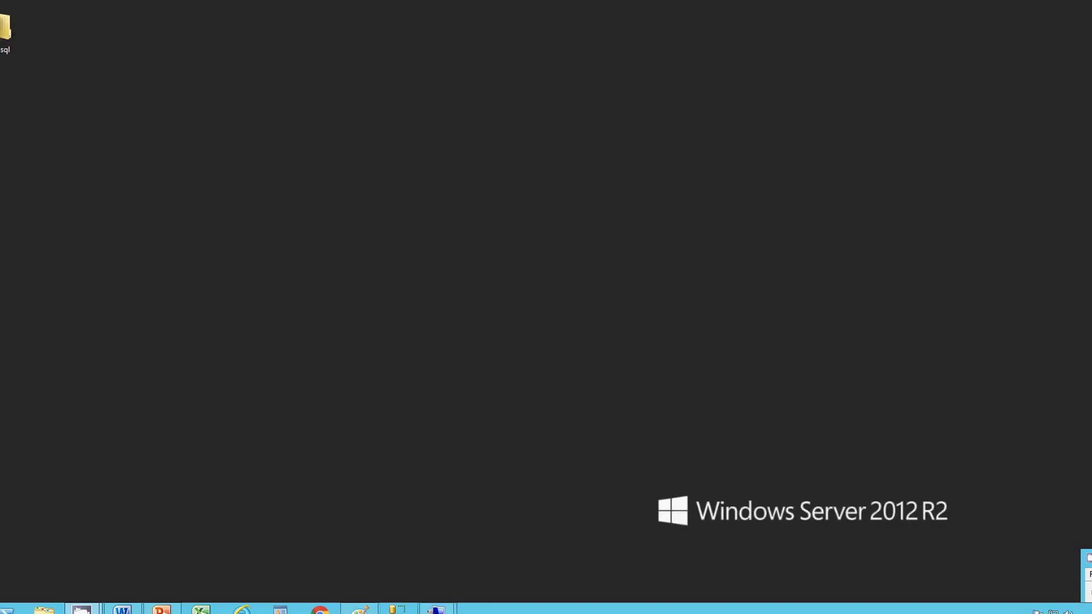
# Step: Review the website page on vm2 alongside the Paint diagram of the web and DNS server and the client machine
pyautogui.moveTo(436, 609)
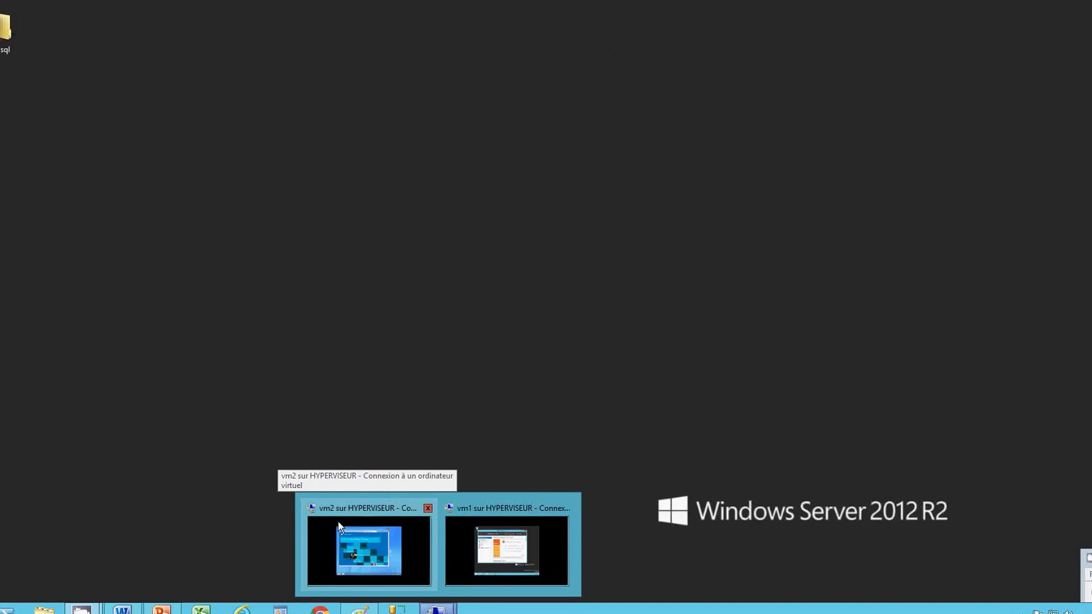
pyautogui.click(359, 538)
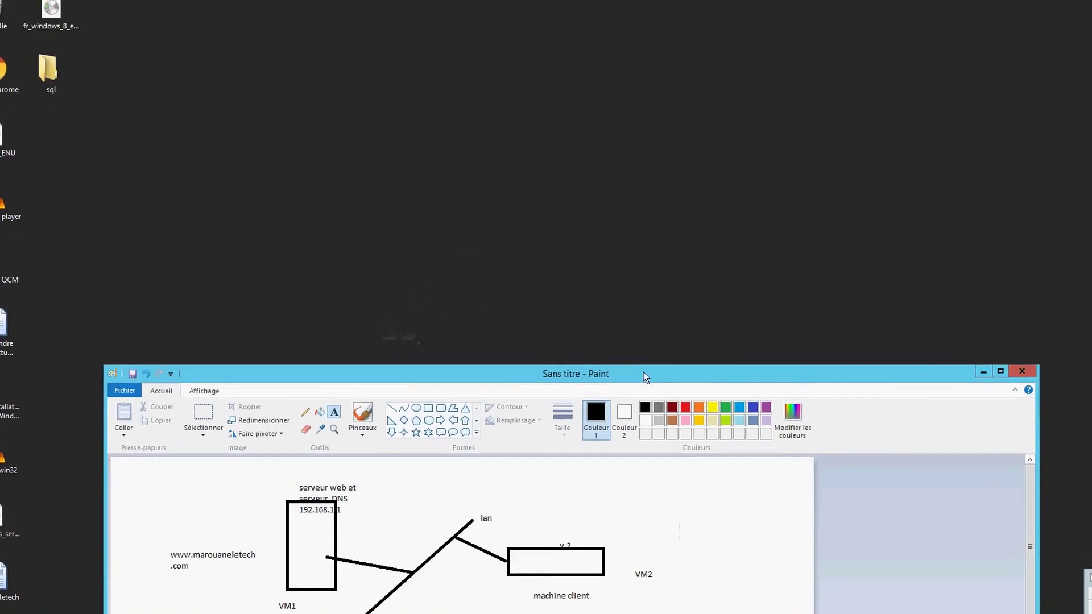
pyautogui.moveTo(796, 453); pyautogui.dragTo(938, 137)
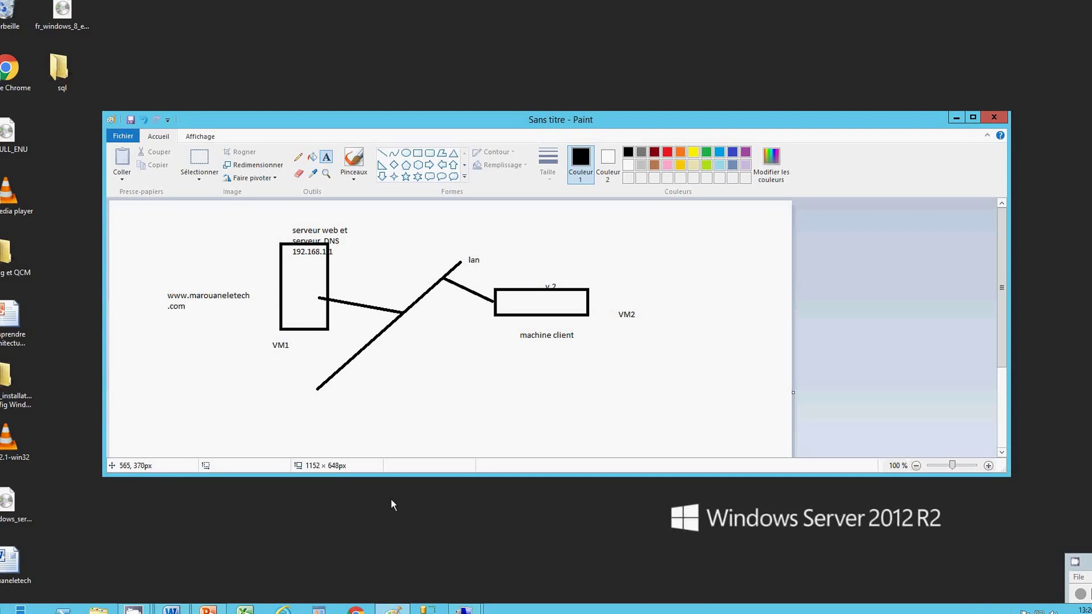
pyautogui.moveTo(464, 605)
pyautogui.click(449, 563)
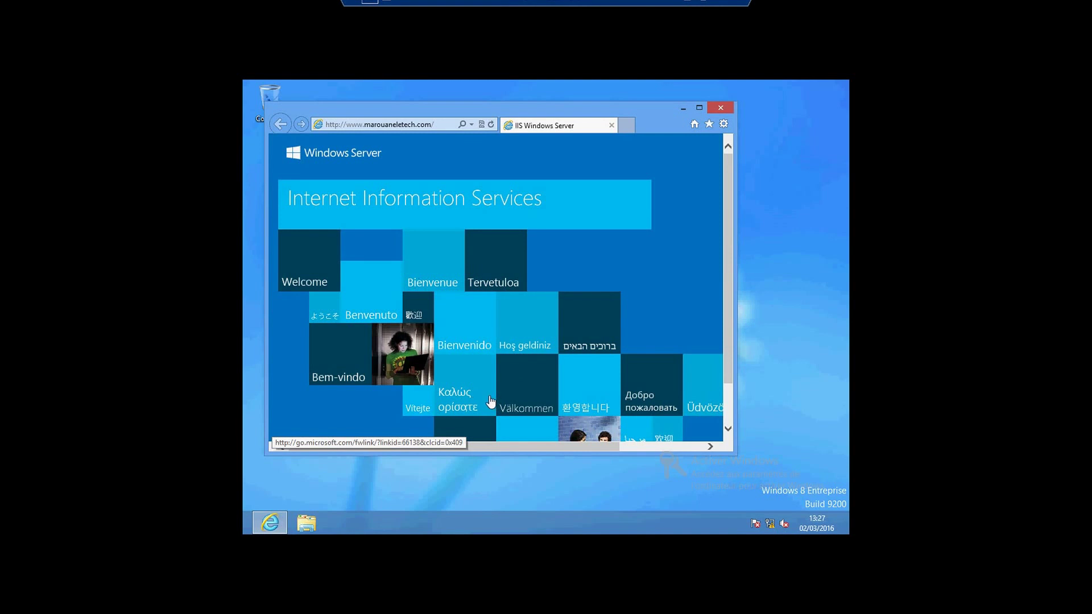
pyautogui.click(540, 405)
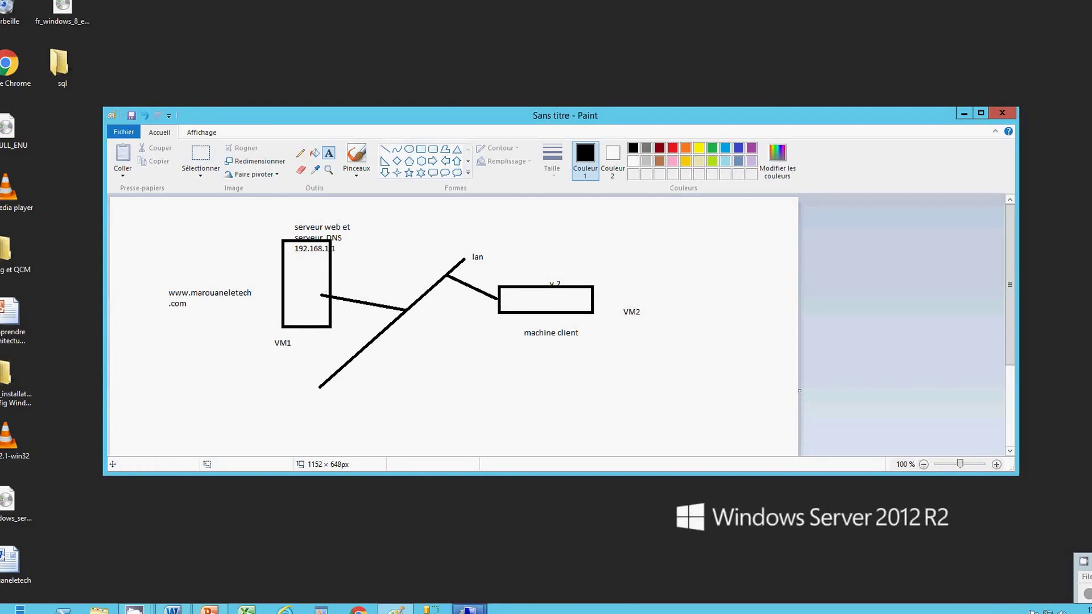
pyautogui.moveTo(470, 610)
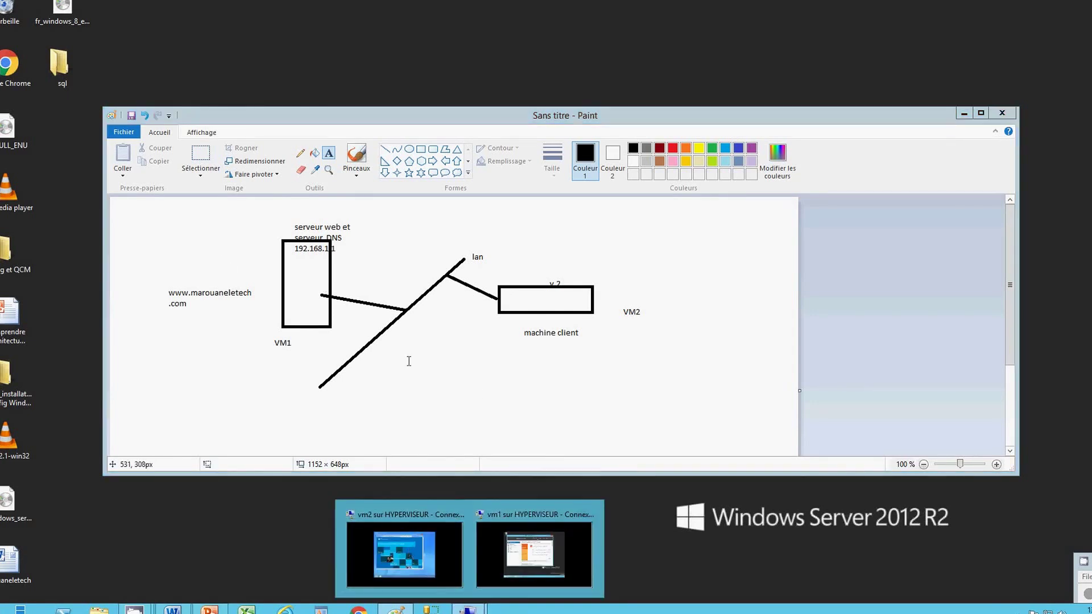
pyautogui.click(484, 390)
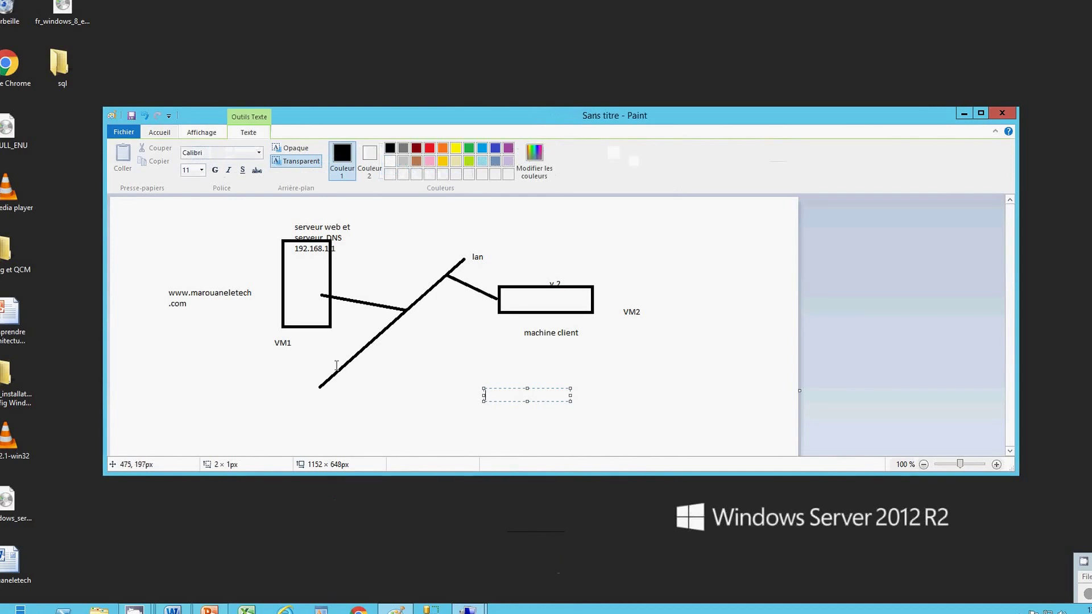
pyautogui.click(429, 361)
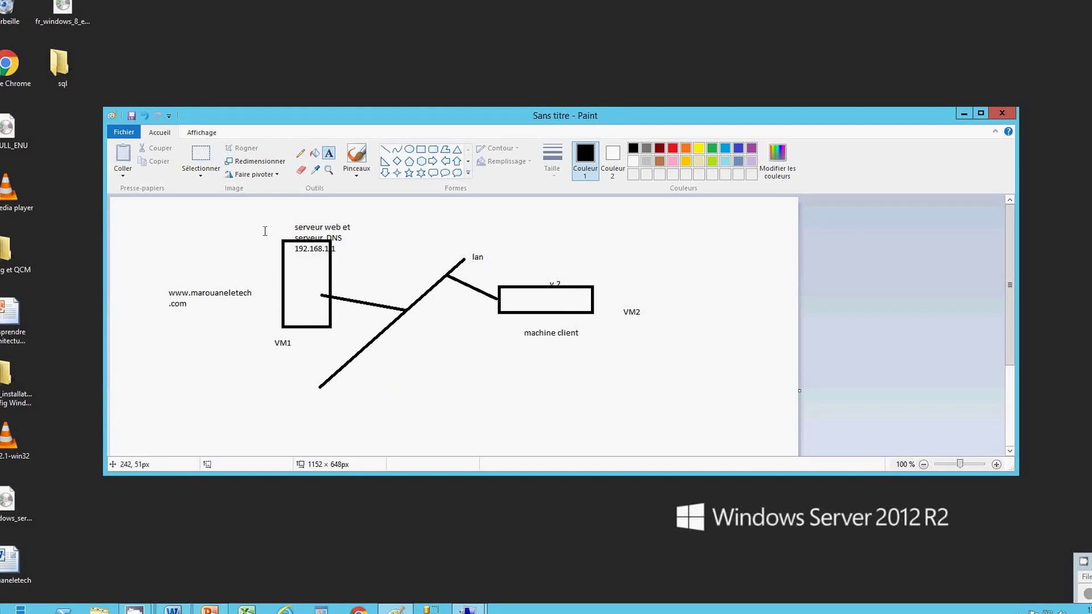
pyautogui.click(388, 151)
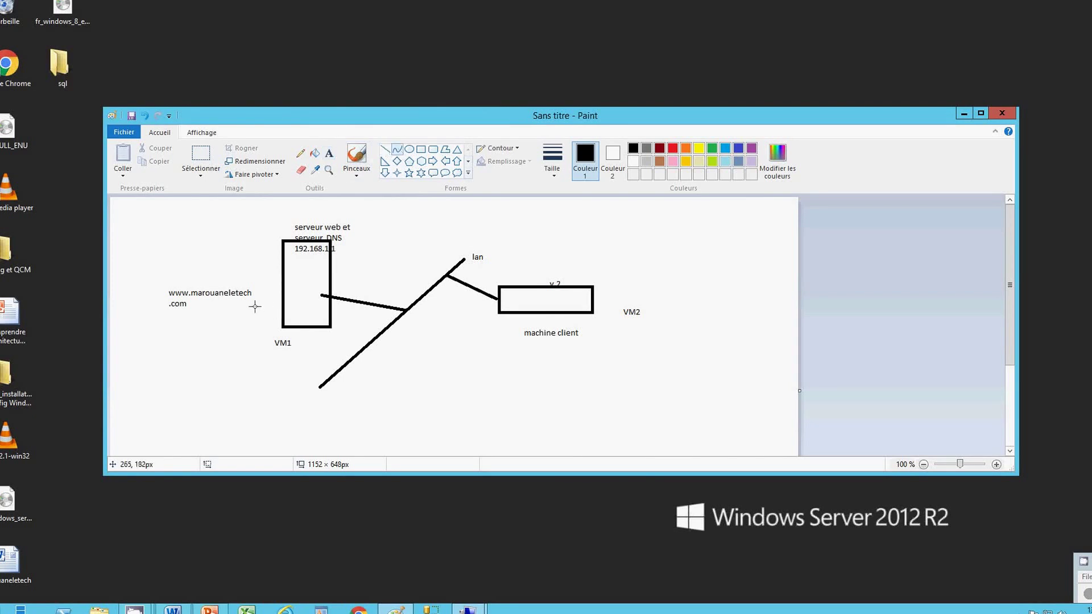
pyautogui.moveTo(226, 307)
pyautogui.mouseDown()
pyautogui.moveTo(196, 414)
pyautogui.moveTo(290, 429)
pyautogui.moveTo(340, 408)
pyautogui.mouseUp()
pyautogui.moveTo(284, 355); pyautogui.dragTo(157, 398)
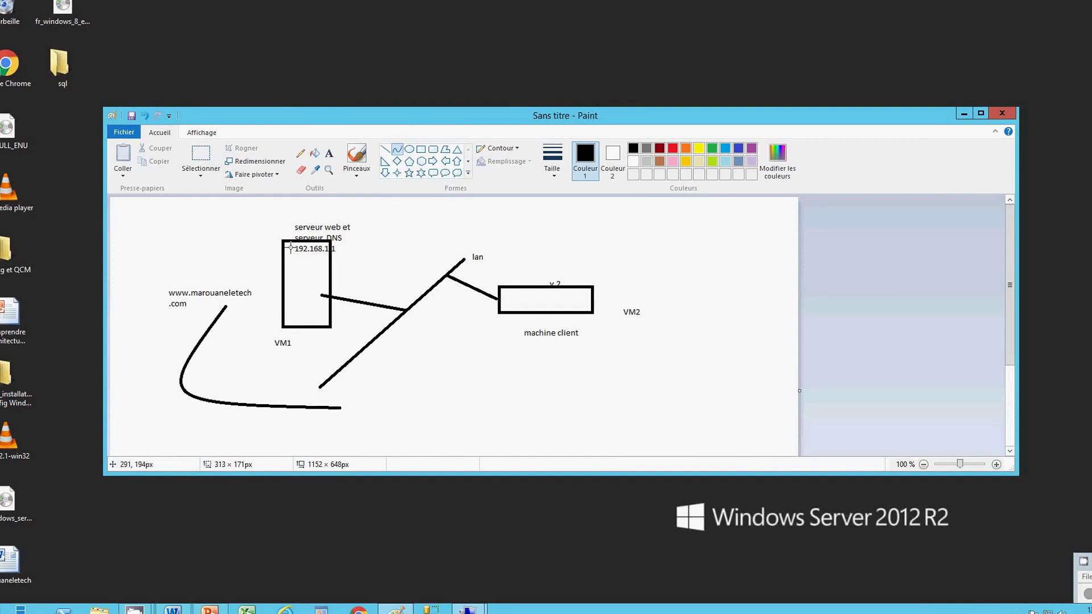
pyautogui.click(328, 153)
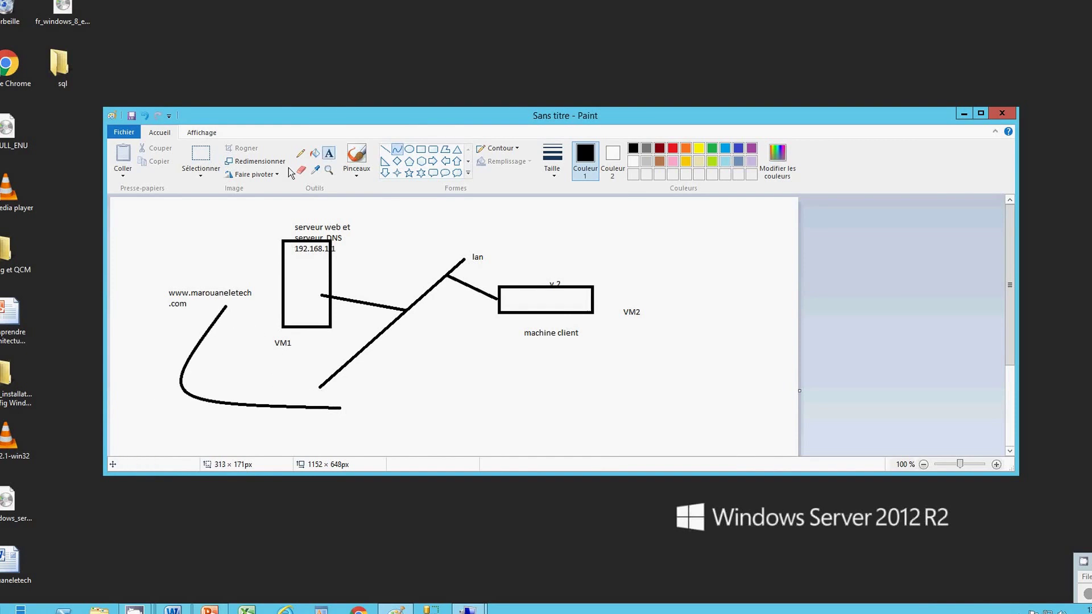
pyautogui.click(137, 354)
pyautogui.write('internet')
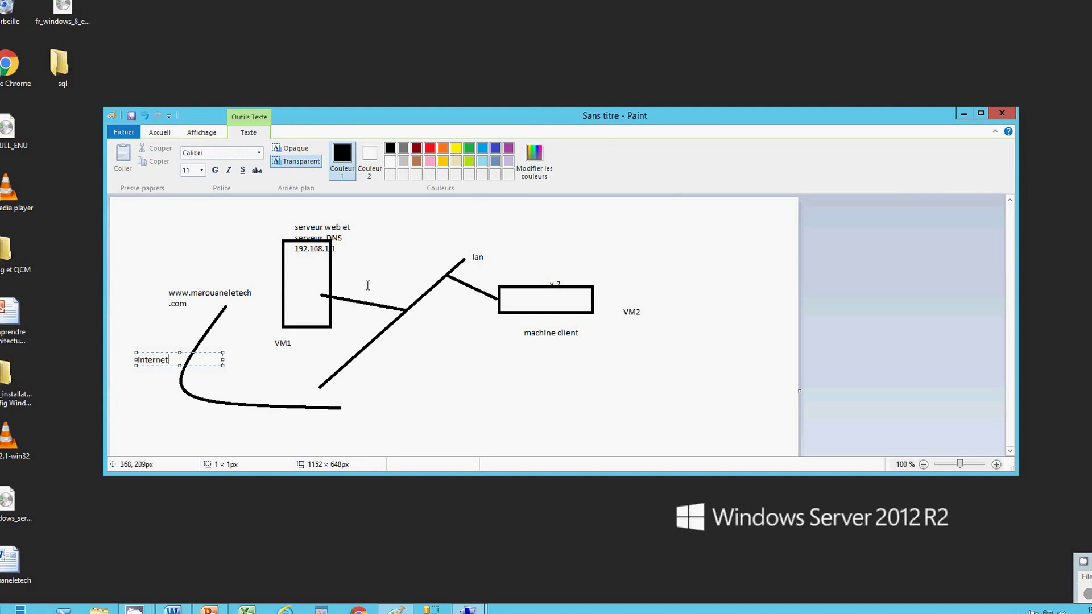
pyautogui.click(360, 257)
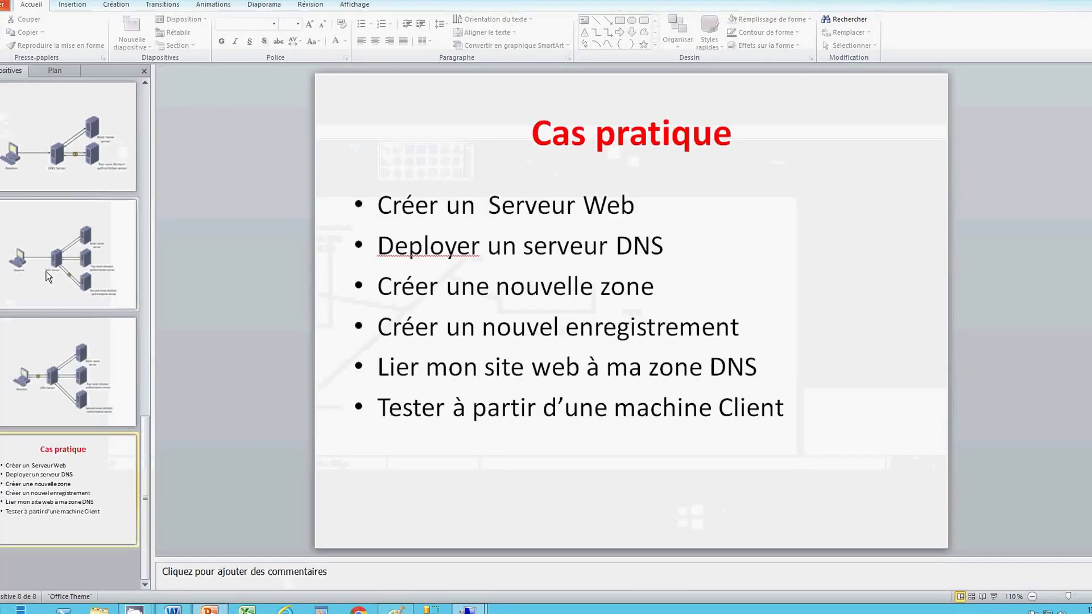
# Step: View the top-level domain DNS slide in PowerPoint and the channel subscription page in Word, minimizing PowerPoint, Paint and Word
pyautogui.click(74, 157)
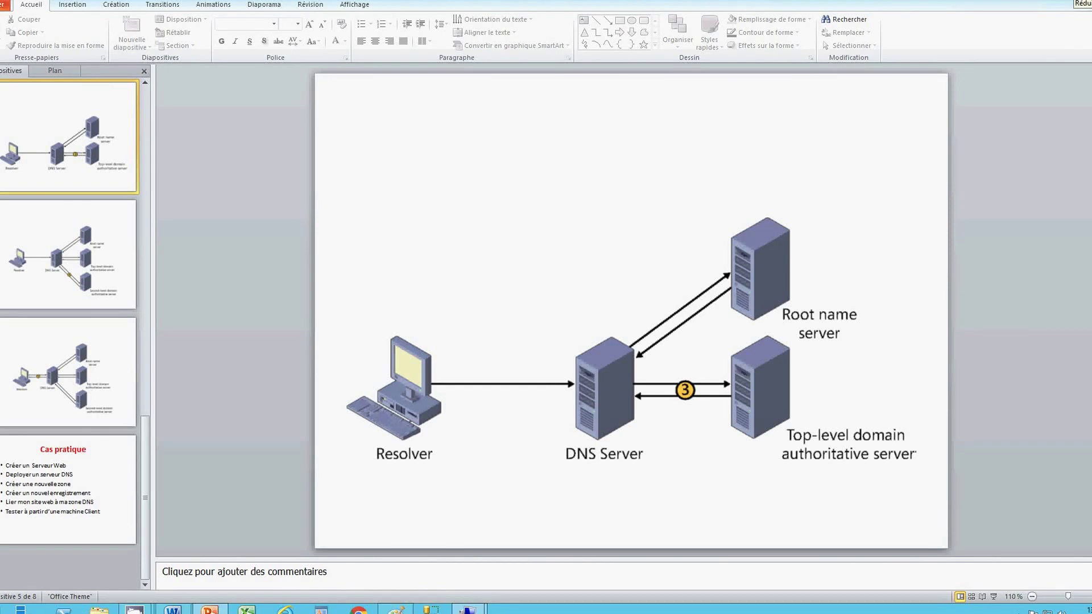
pyautogui.click(1070, 2)
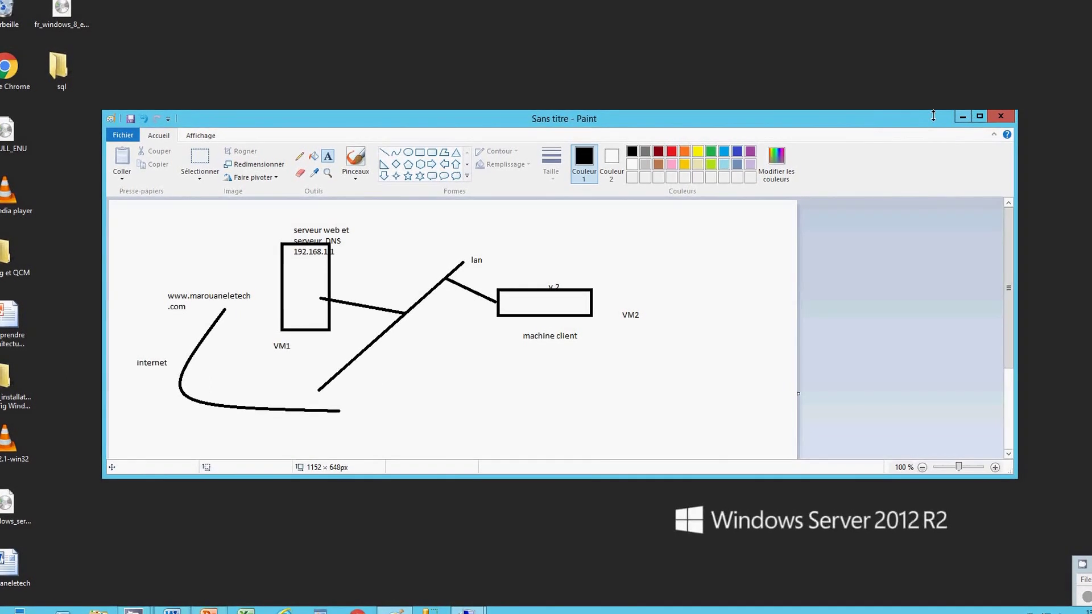
pyautogui.click(961, 117)
pyautogui.click(171, 612)
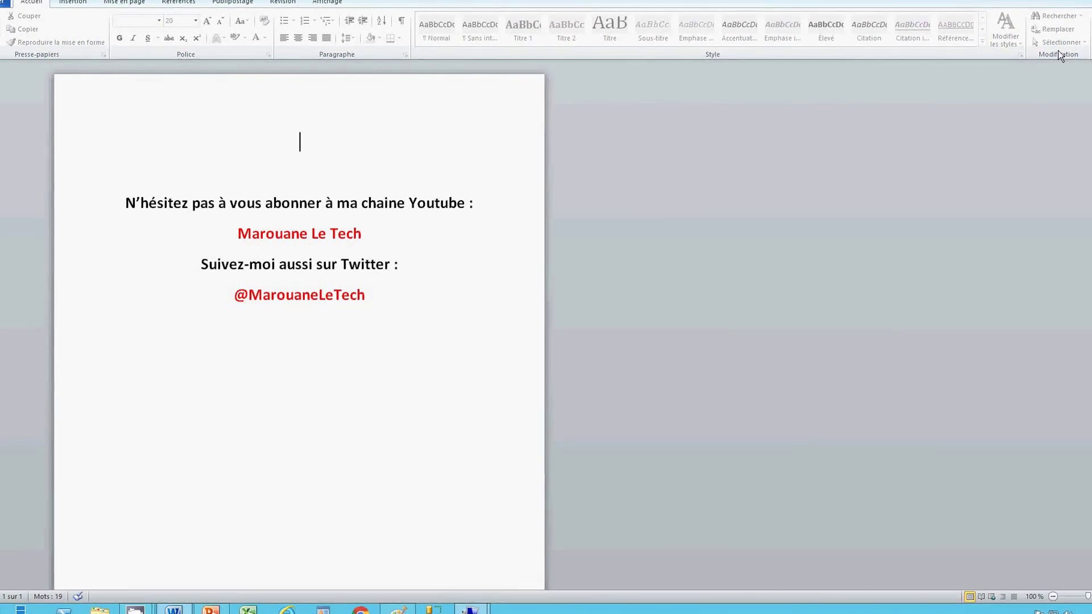
pyautogui.click(1072, 1)
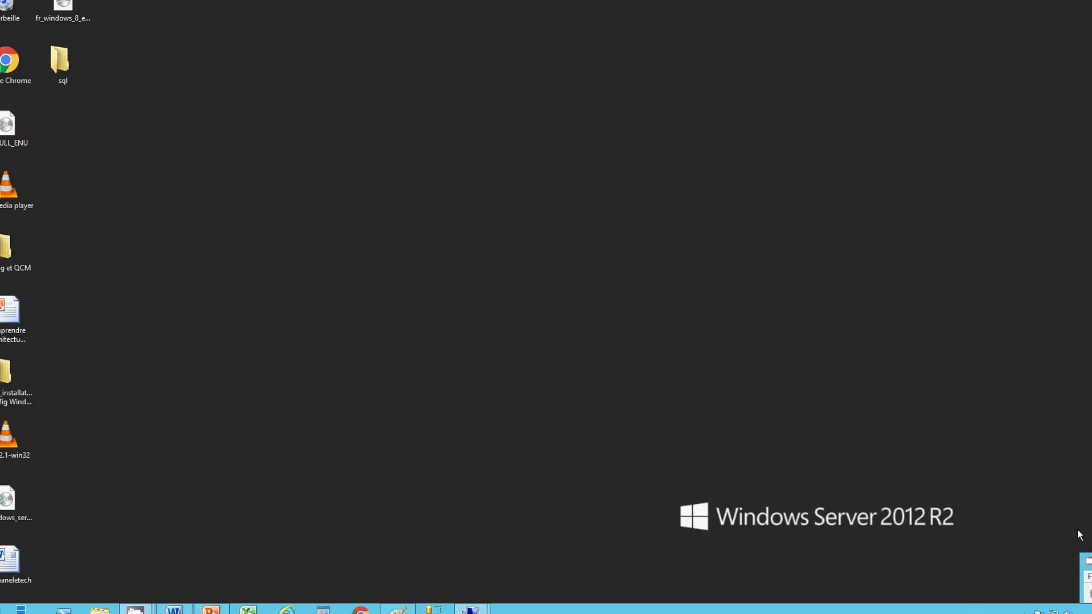